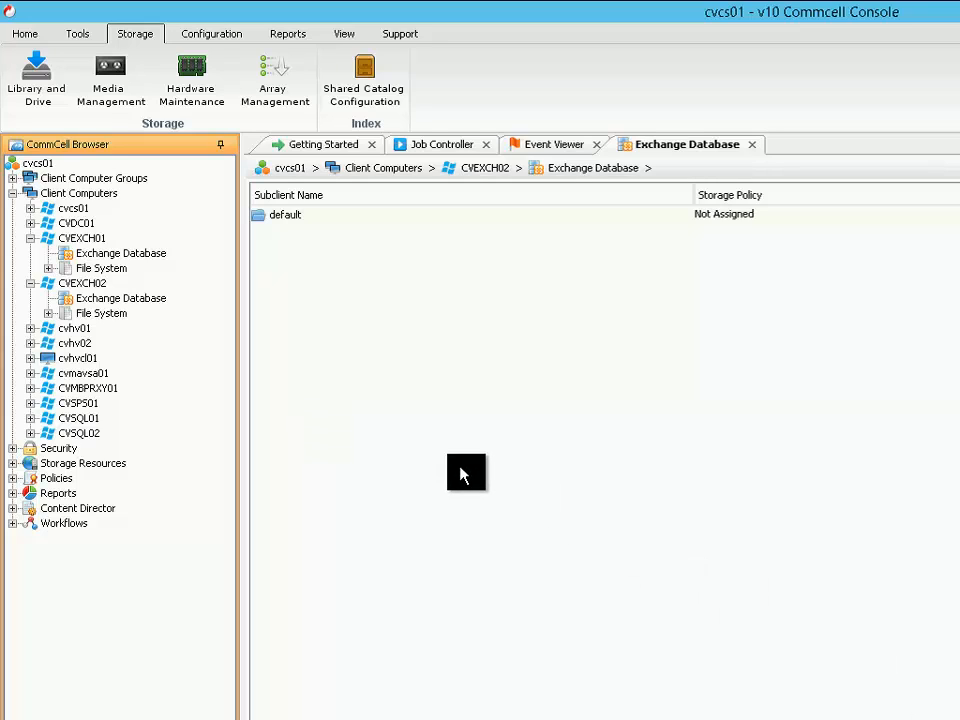
Start a new Exchange DAG application client and discover the DAG servers in the MSCVLT.COM domain
right_click(33, 197)
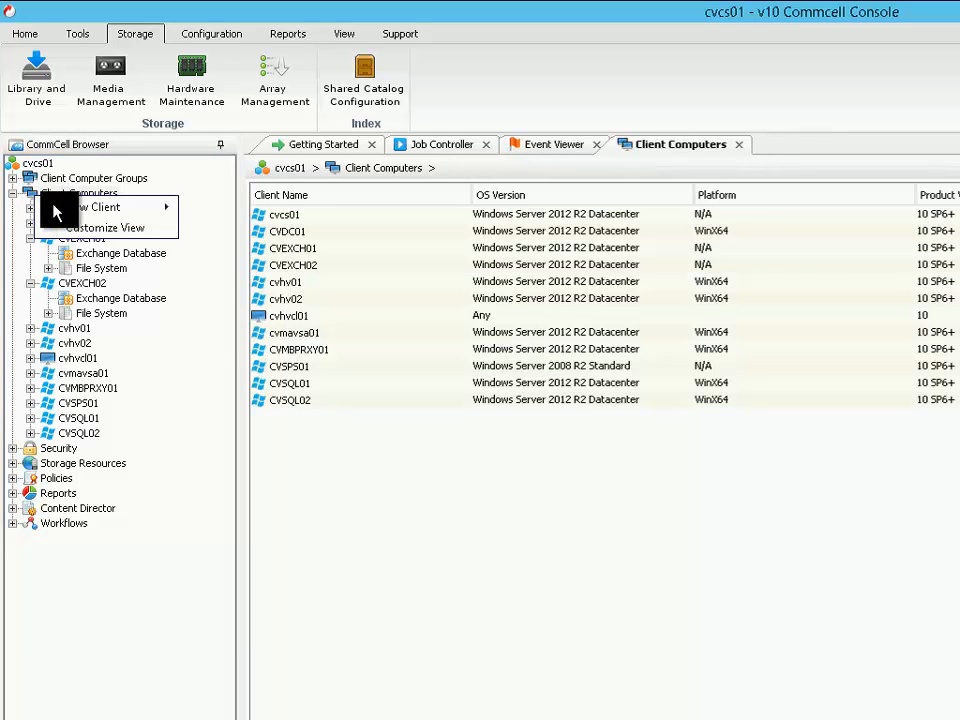
mouse_move(83, 214)
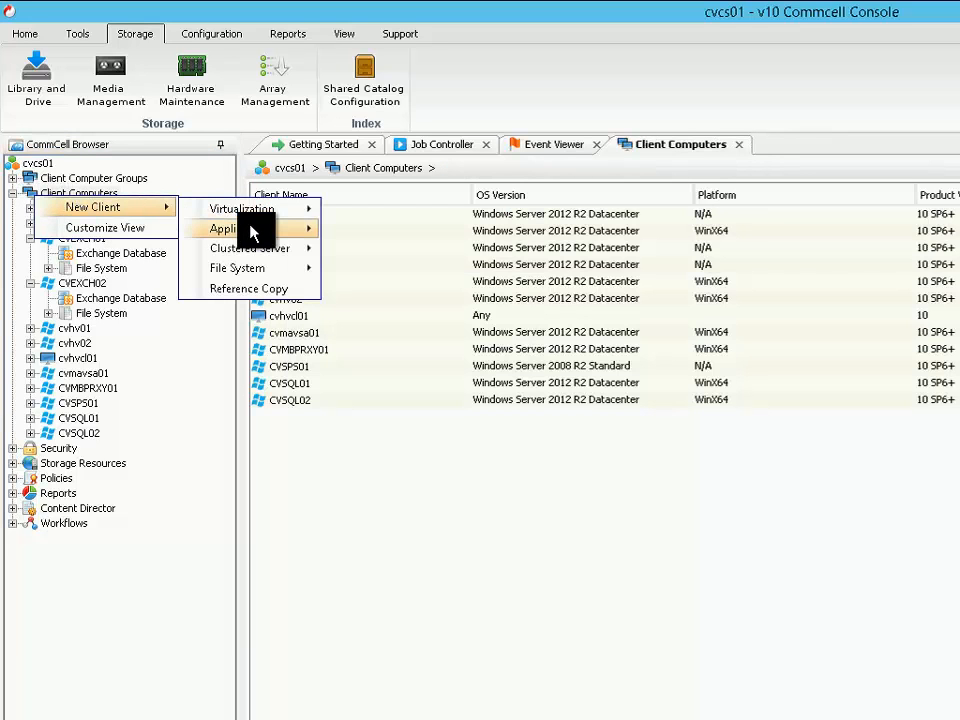
mouse_move(253, 231)
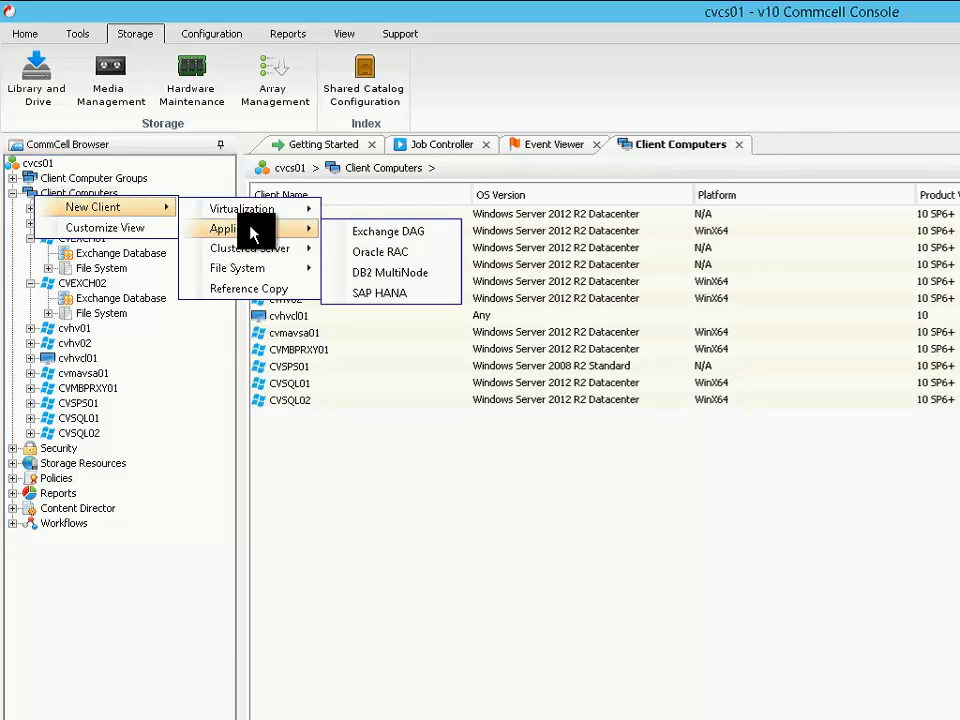
click(445, 245)
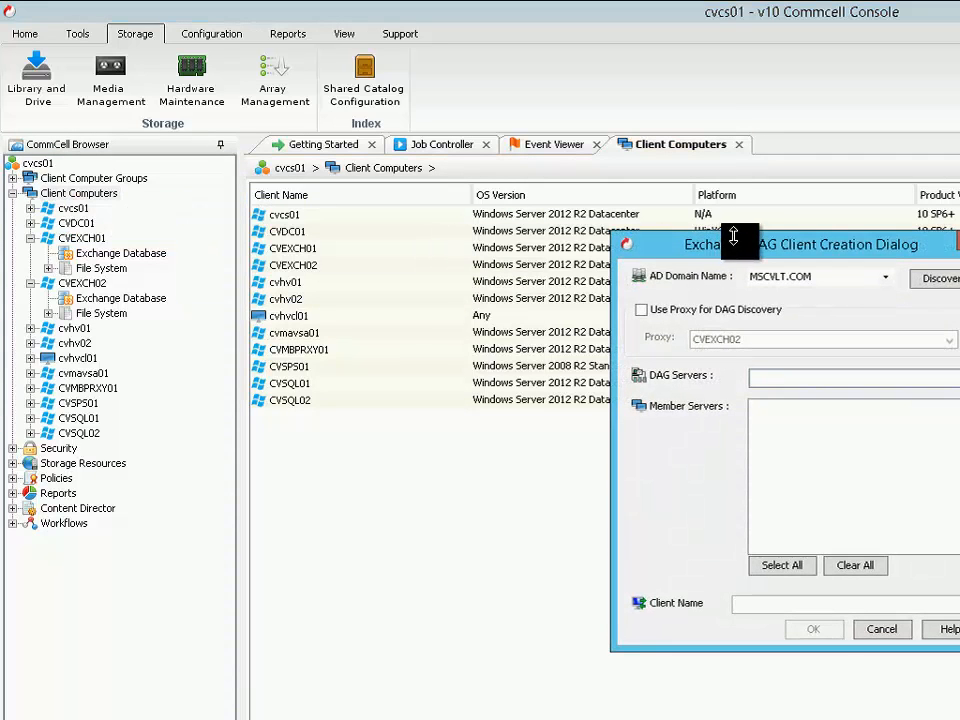
drag(728, 250, 321, 176)
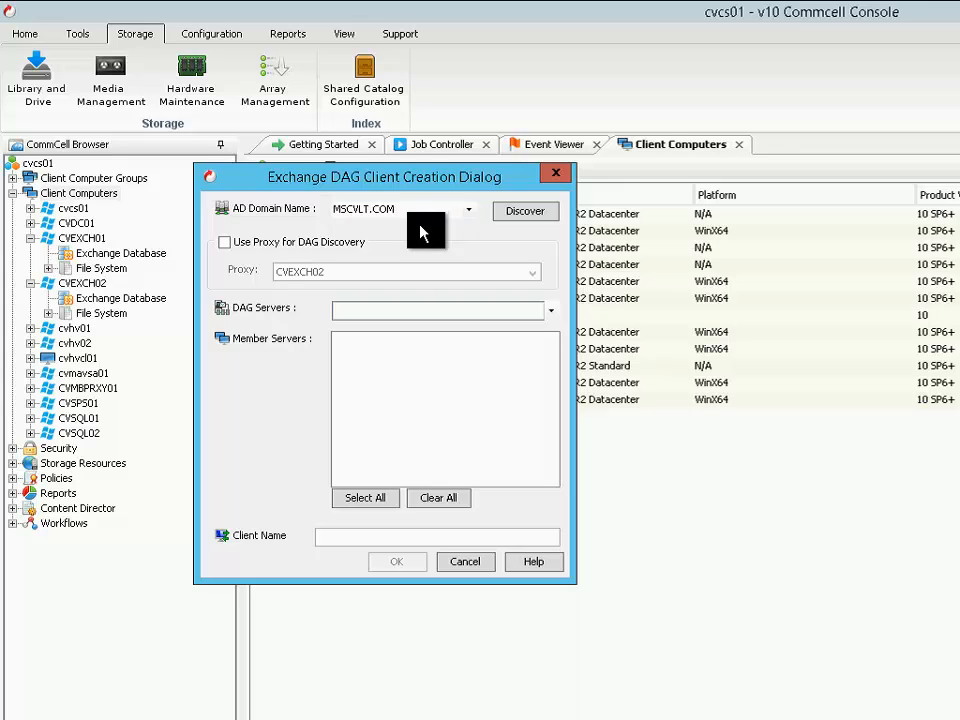
click(530, 216)
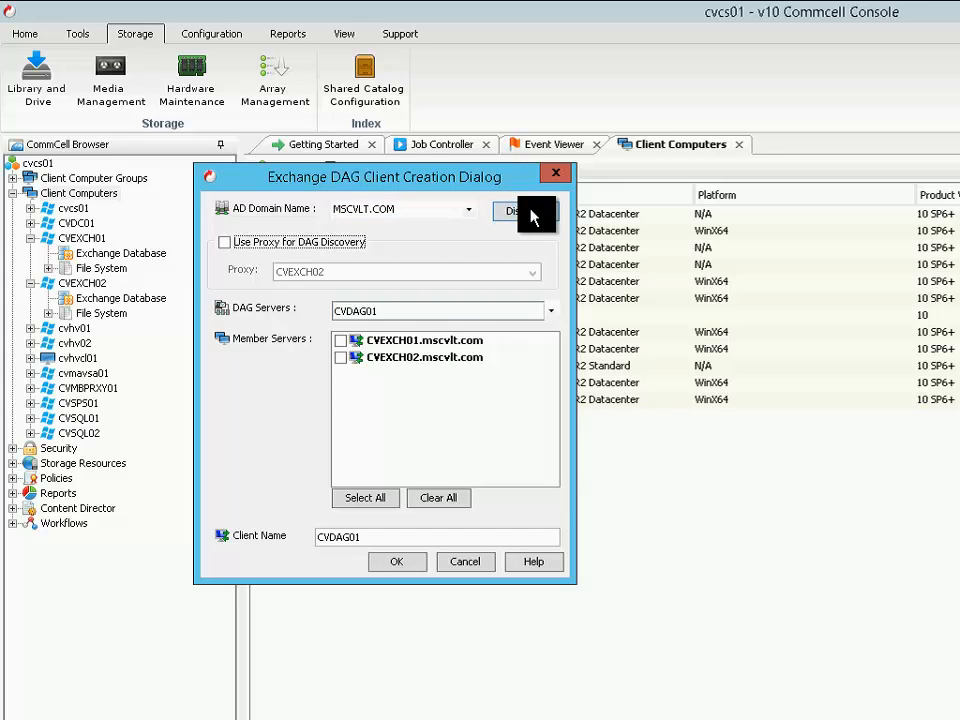
Include member servers CVEXCH01 and CVEXCH02, leave proxy discovery off, and create the DAG client CVDAG01
click(341, 342)
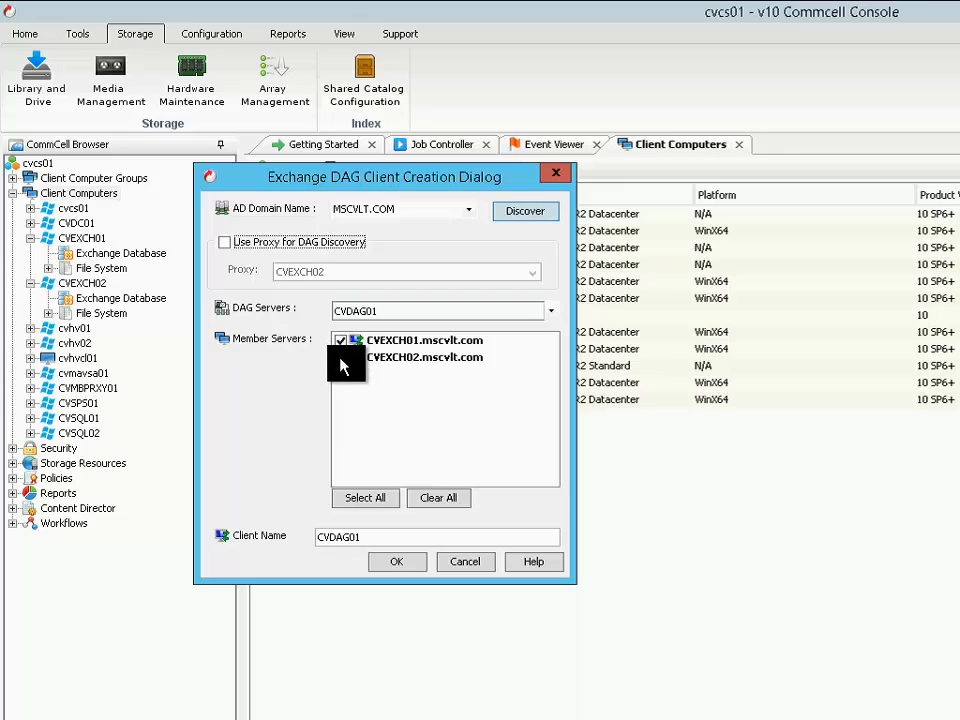
click(341, 358)
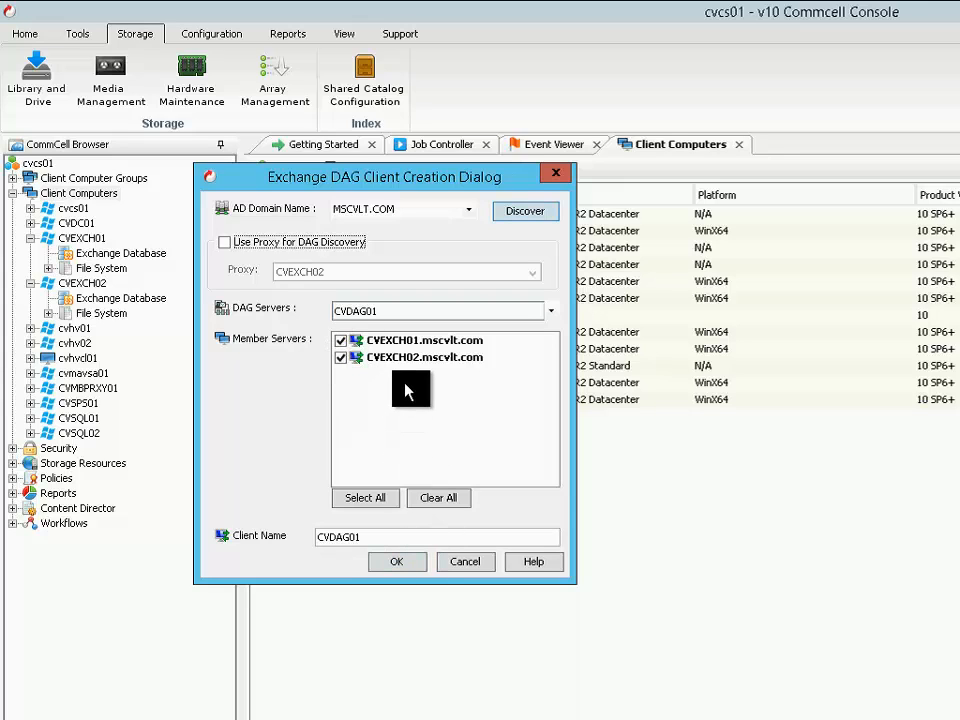
click(267, 252)
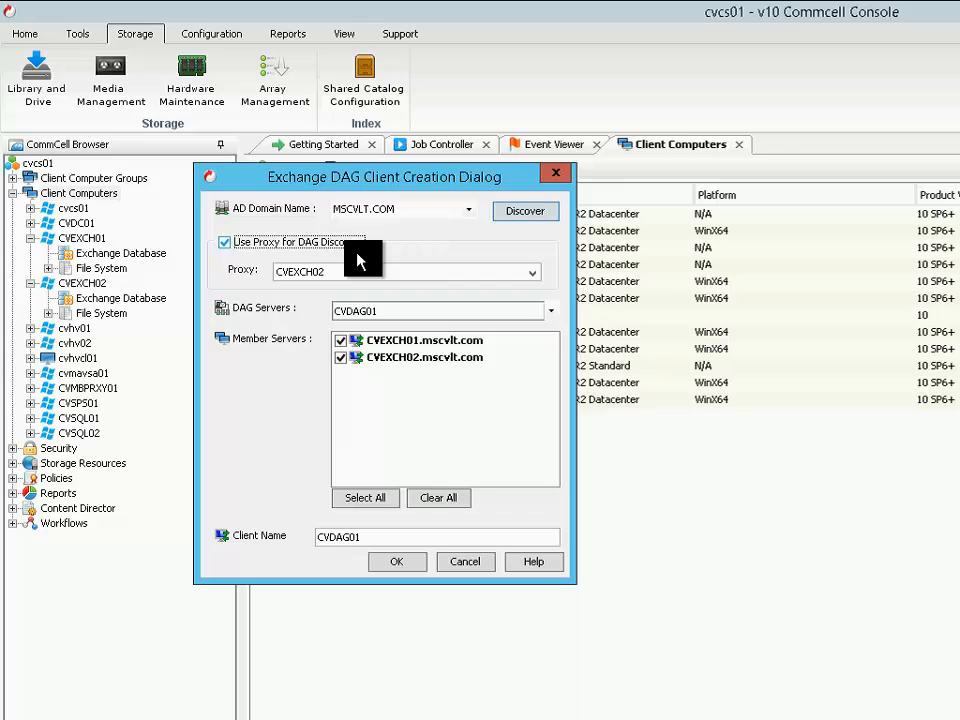
click(244, 245)
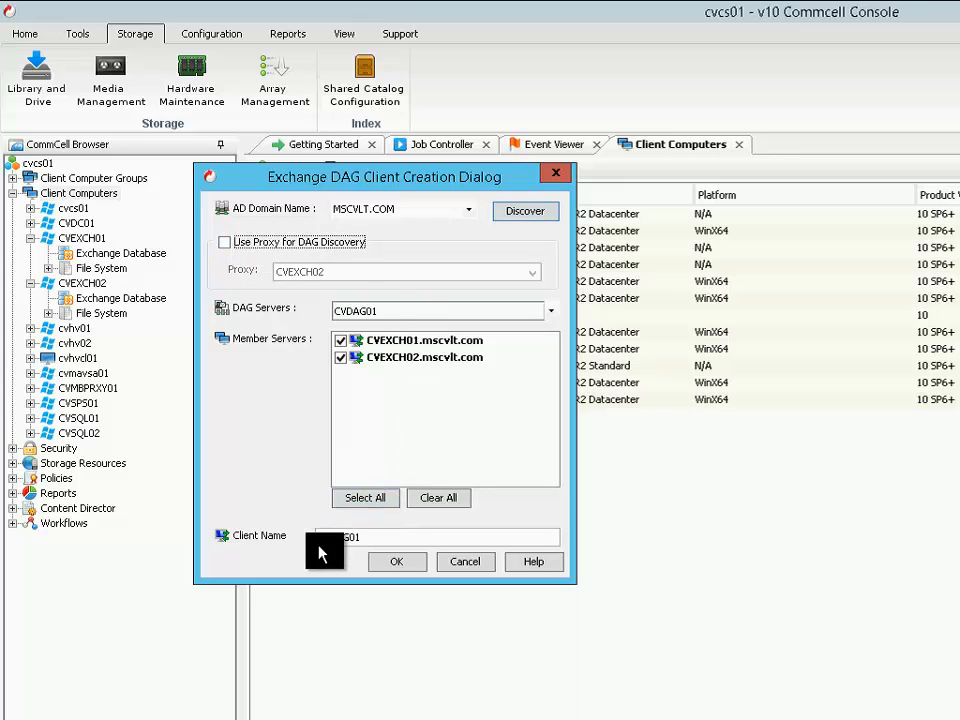
drag(388, 539, 306, 529)
click(382, 540)
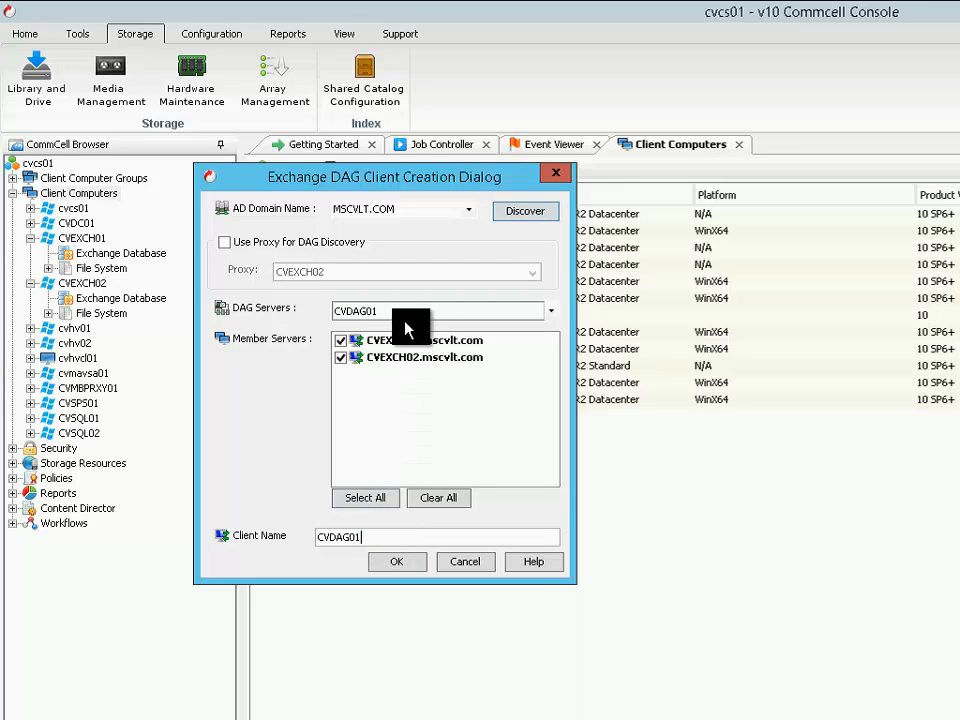
click(410, 564)
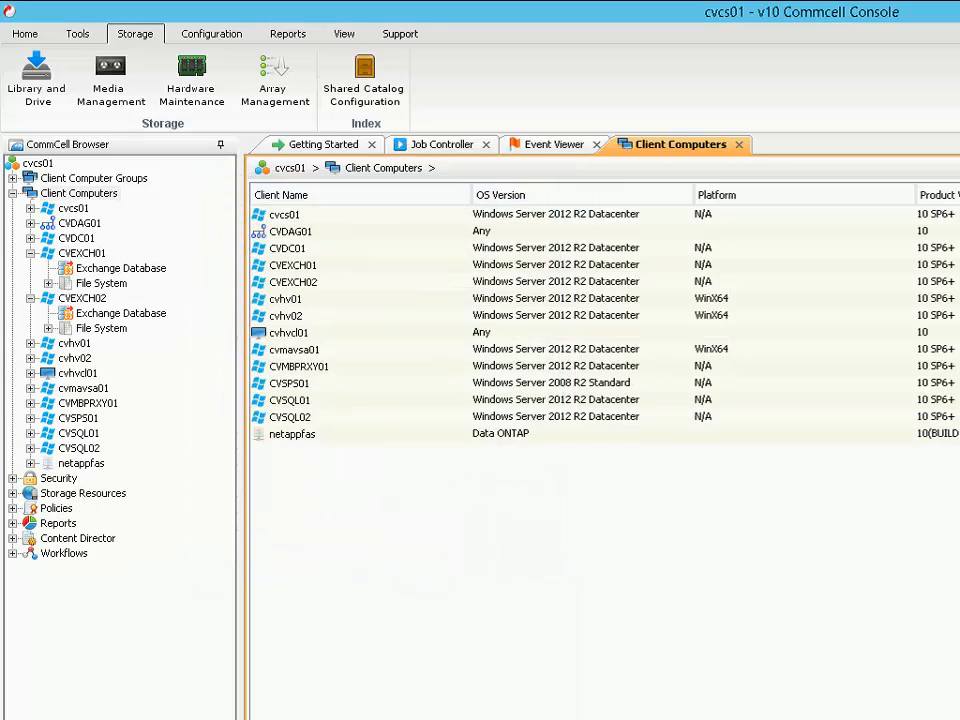
Enable IntelliSnap in the advanced client properties of CVDAG01
double_click(82, 225)
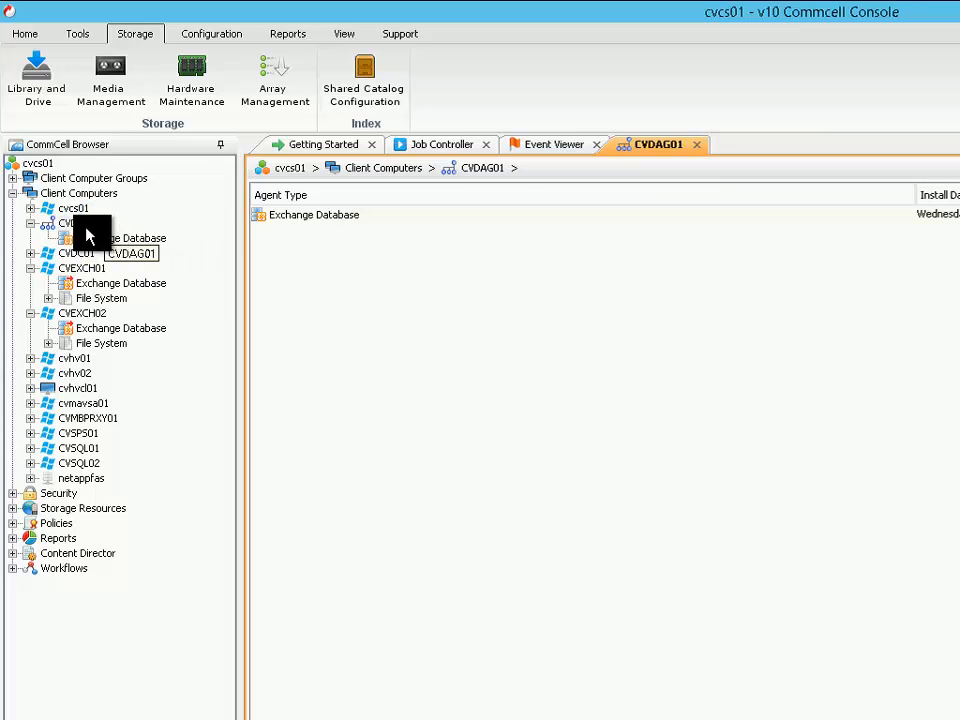
click(82, 228)
right_click(82, 228)
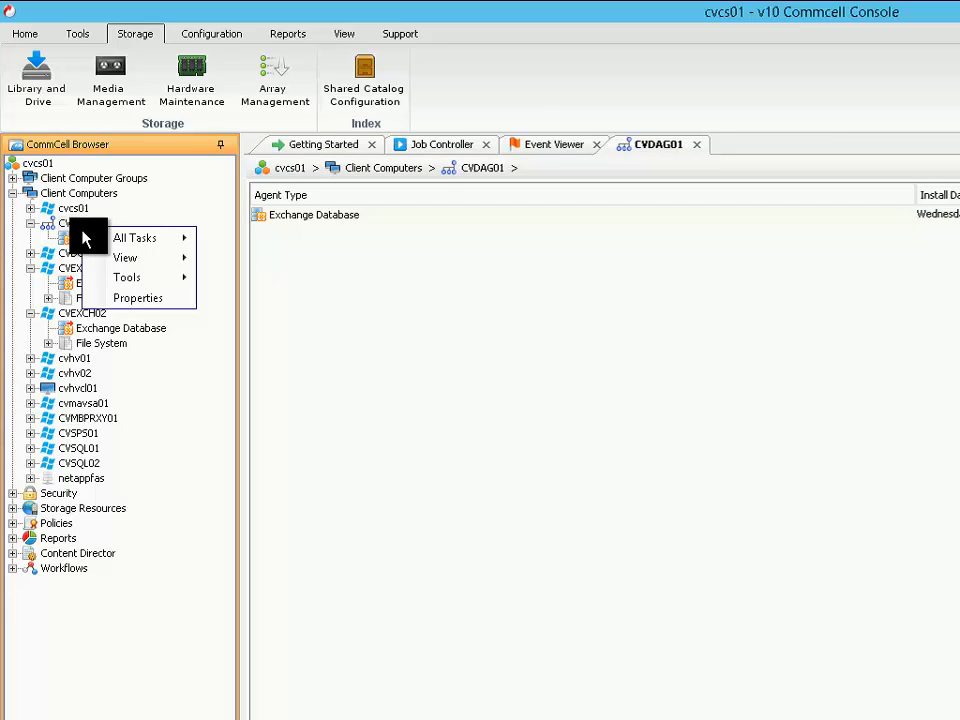
click(130, 300)
drag(652, 95, 268, 60)
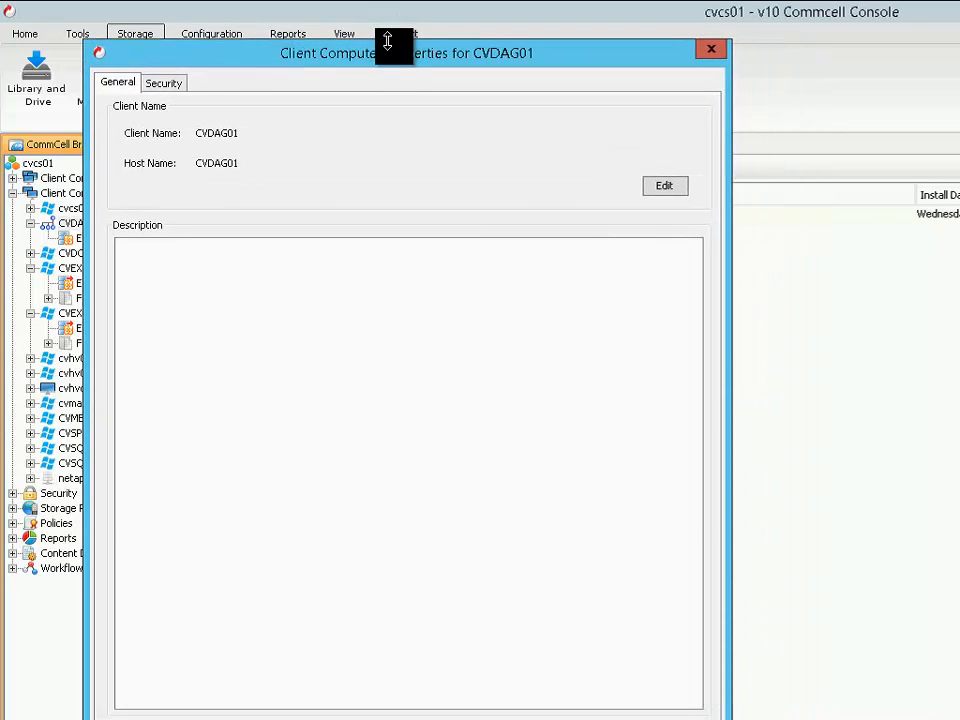
drag(387, 41, 395, 112)
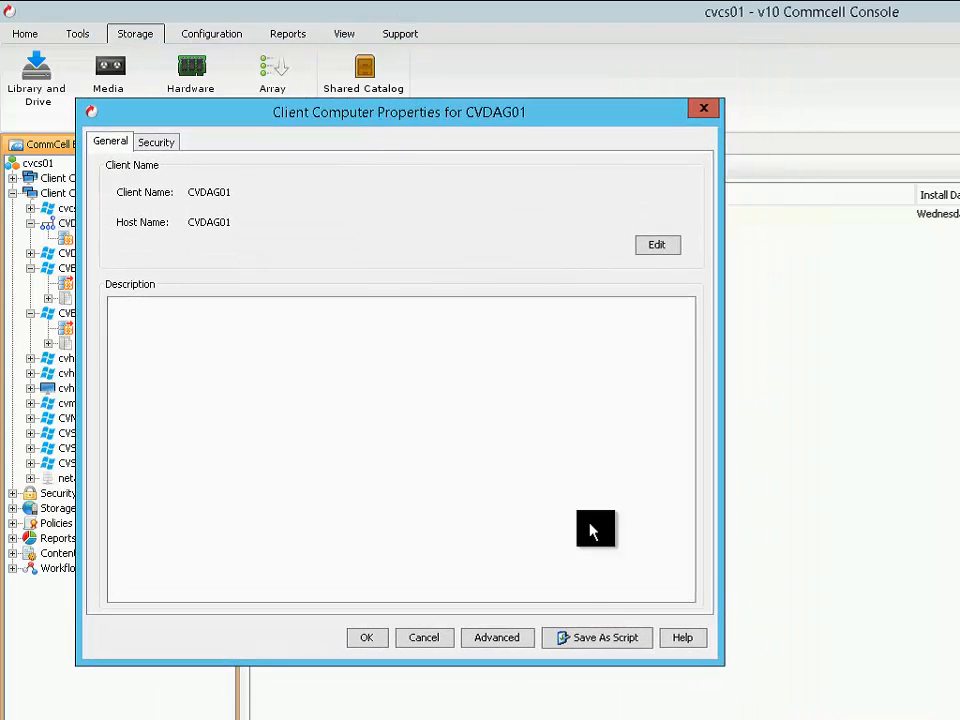
click(508, 642)
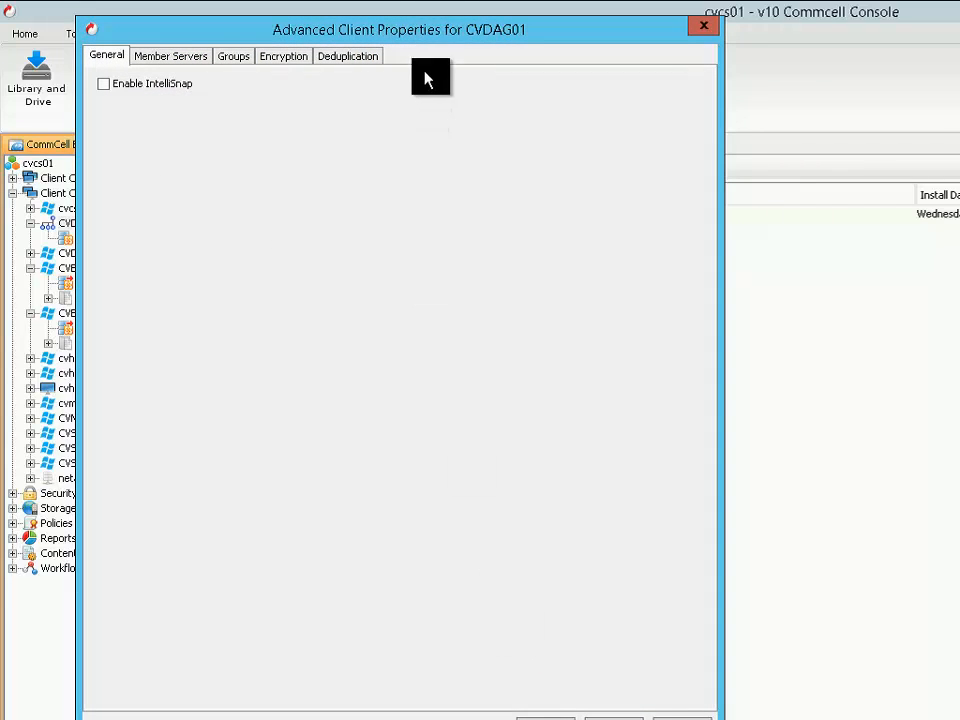
drag(431, 21, 449, 115)
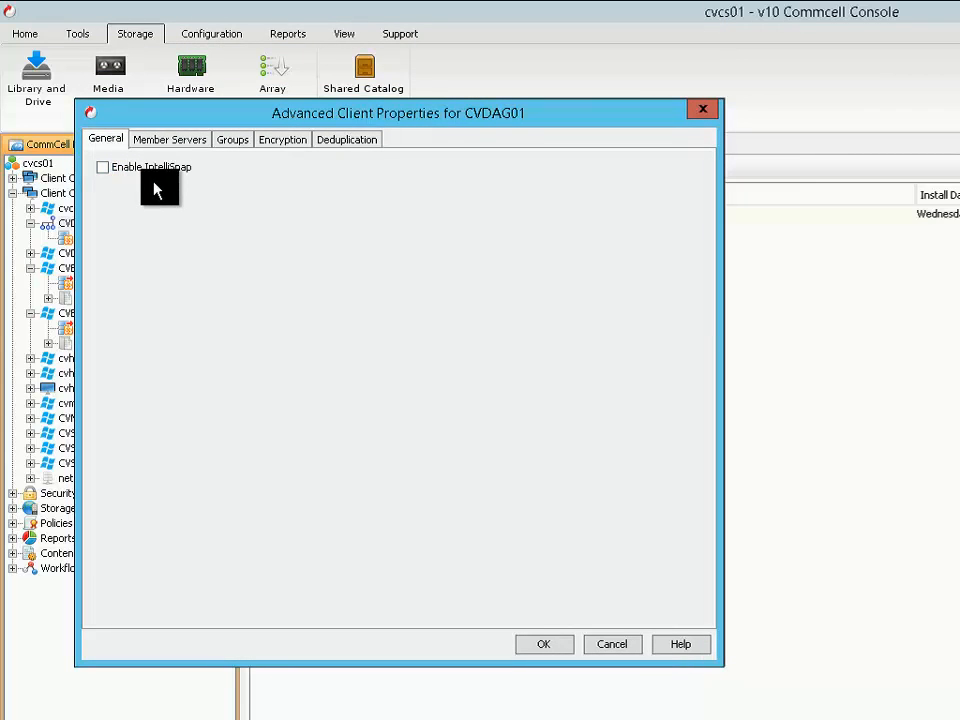
click(103, 170)
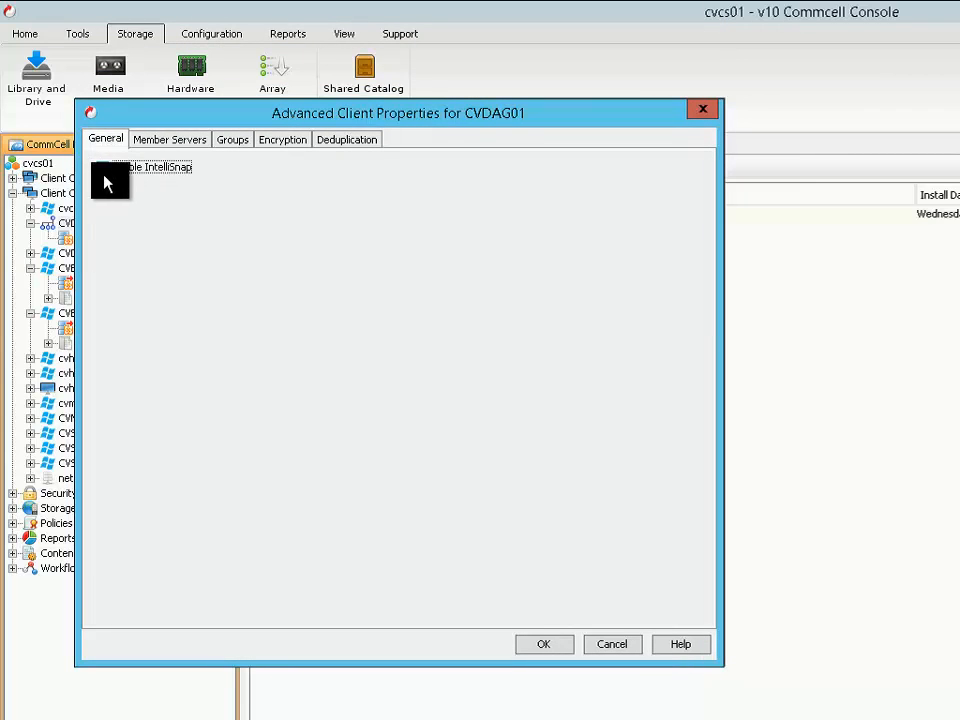
Review the member server settings of the DAG client and save its client properties
click(168, 142)
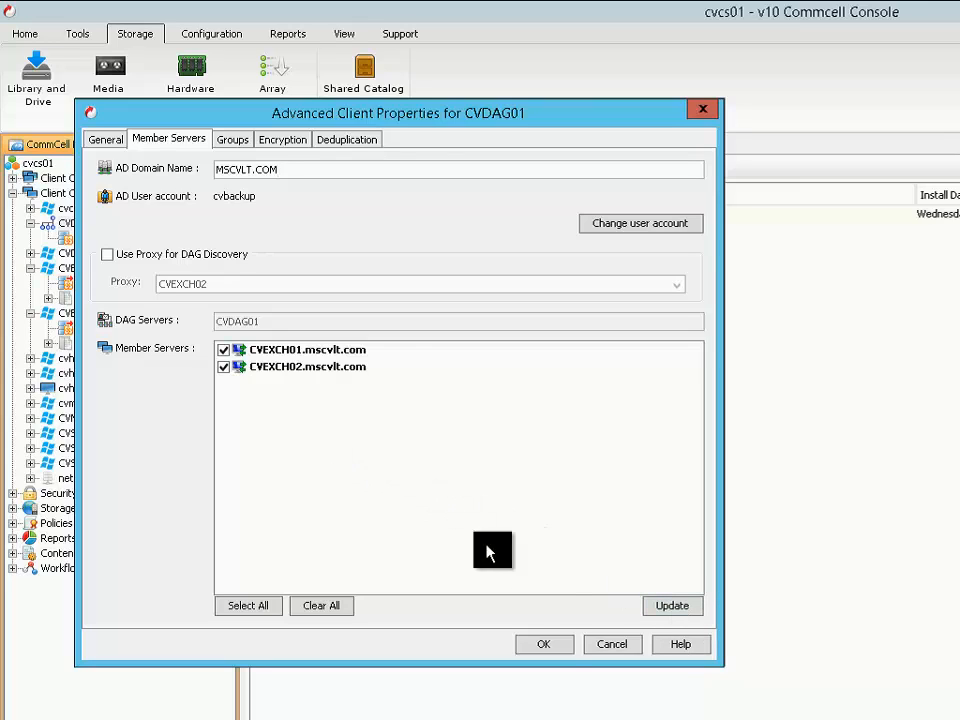
click(555, 645)
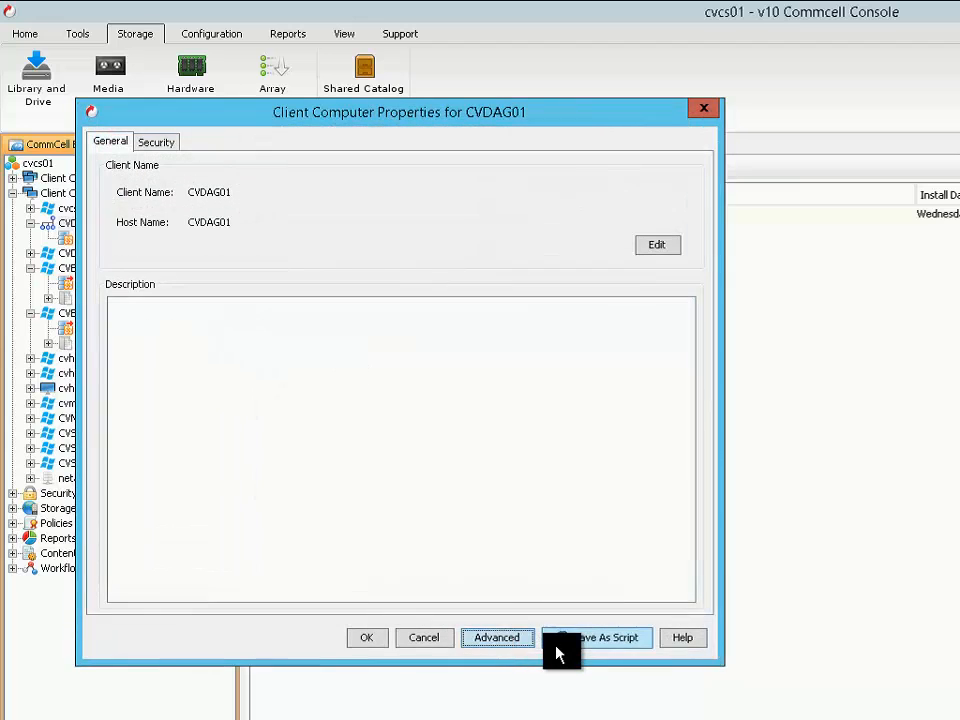
click(367, 638)
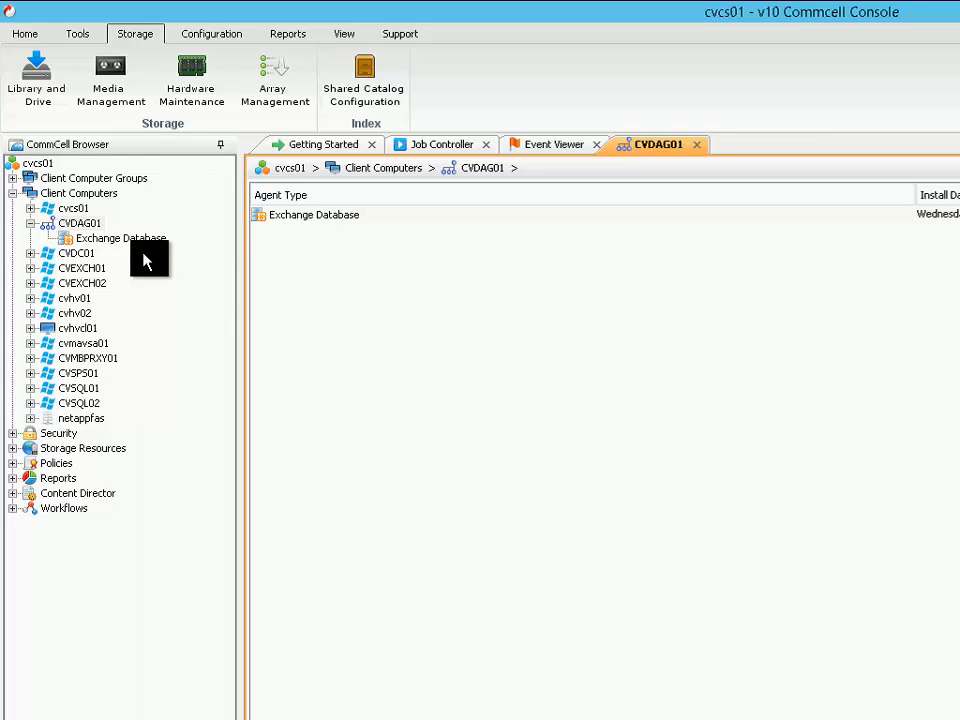
Examine the MediaAgents in the storage resources and the existing subclient of CVDAG01's Exchange Database agent
click(12, 449)
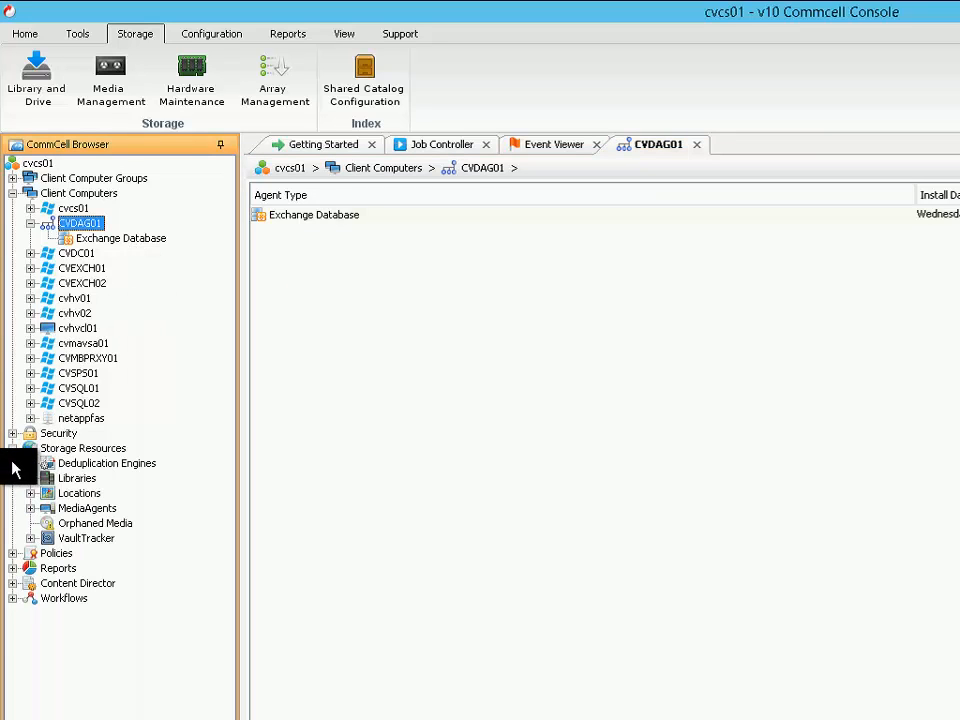
click(30, 509)
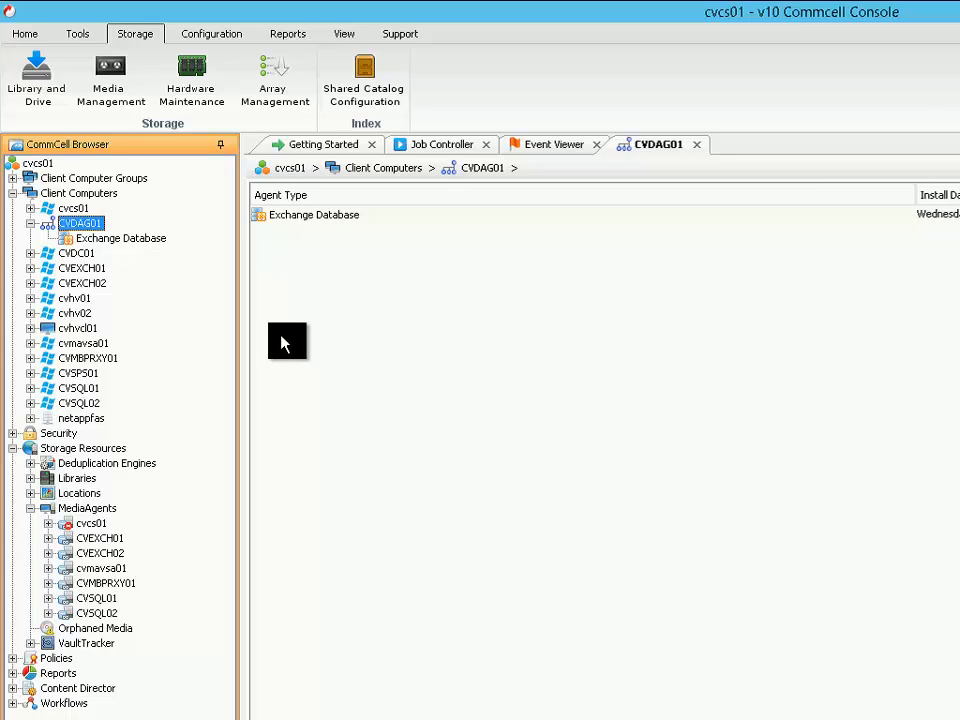
click(94, 240)
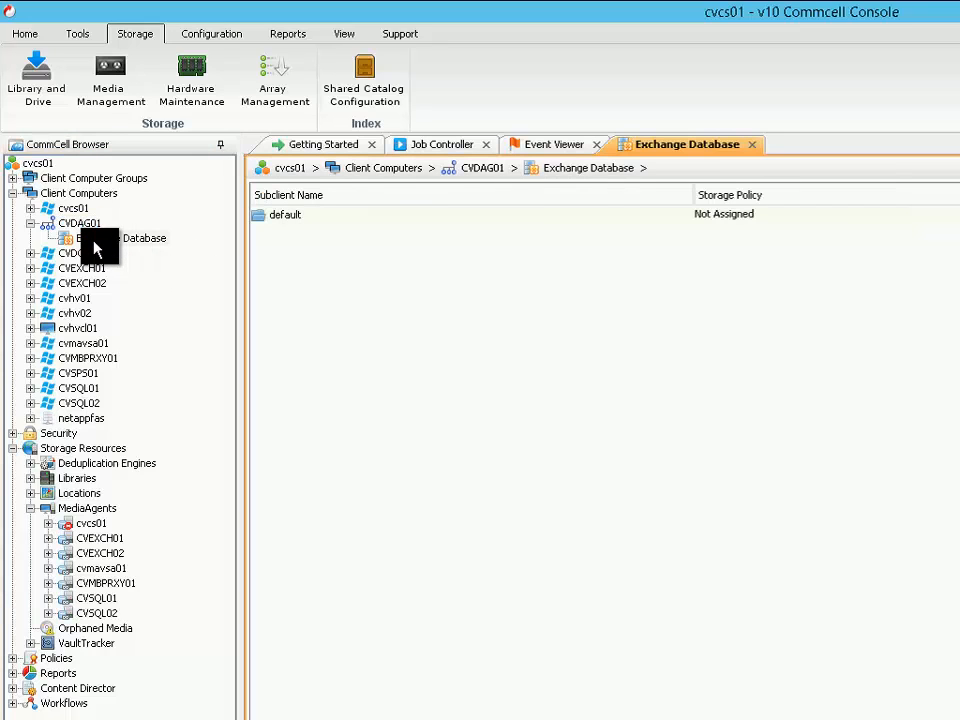
click(292, 215)
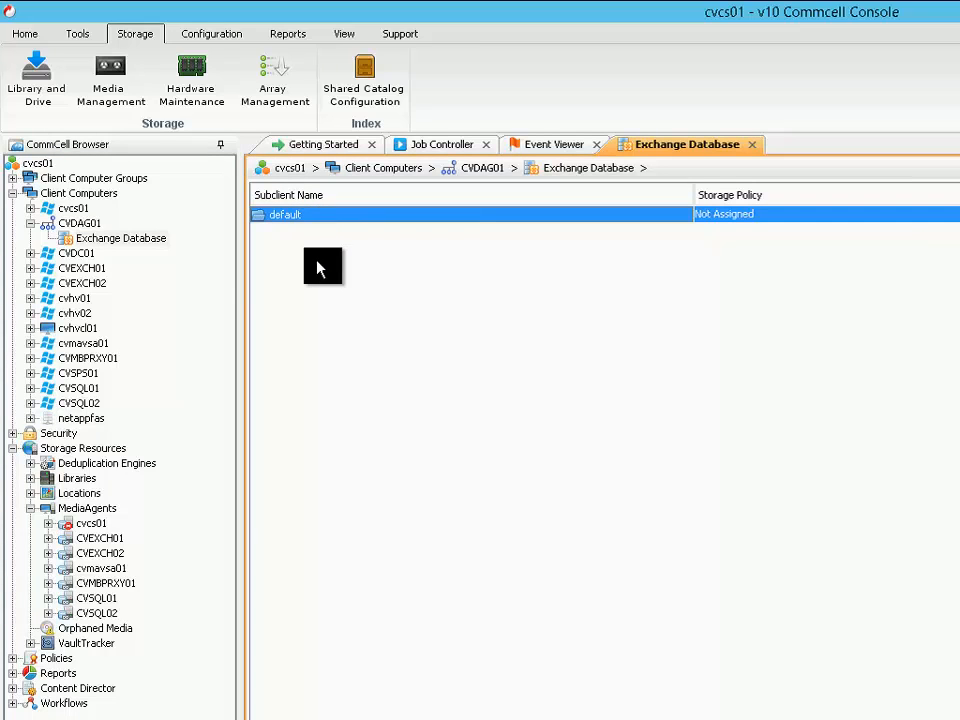
Create a new subclient named MDB1 for CVDAG01's Exchange Database agent
right_click(100, 242)
mouse_move(116, 258)
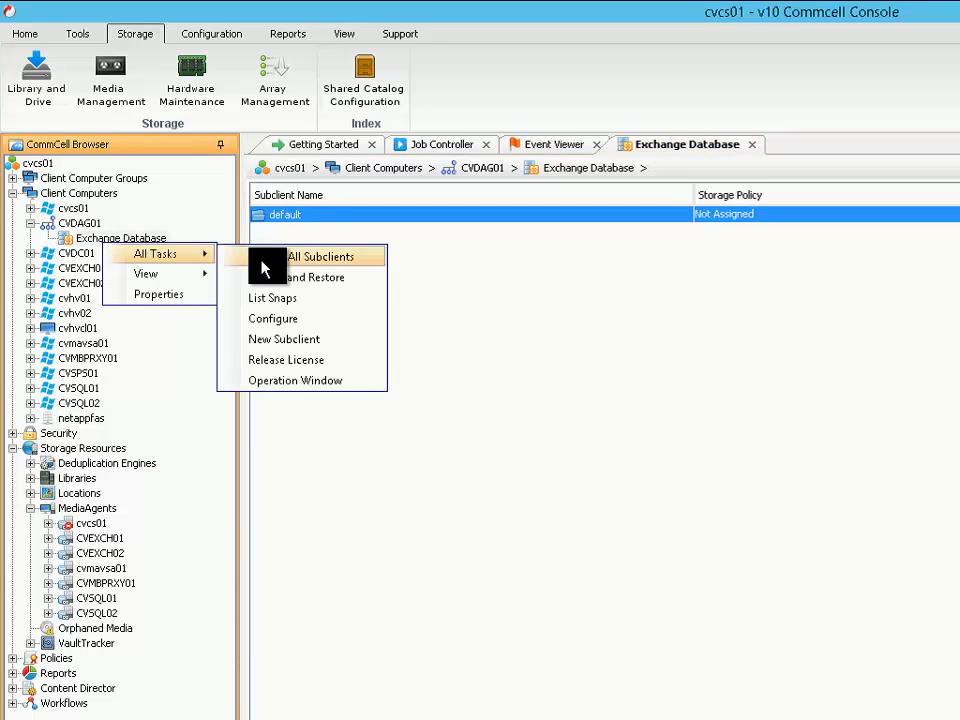
click(296, 345)
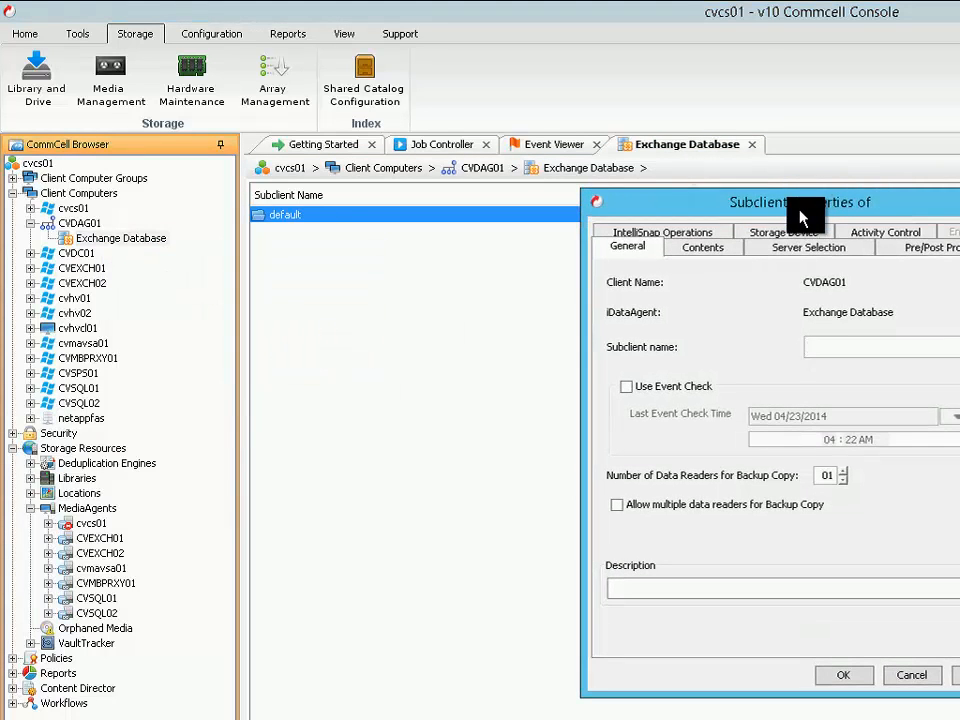
drag(800, 215, 419, 164)
click(449, 316)
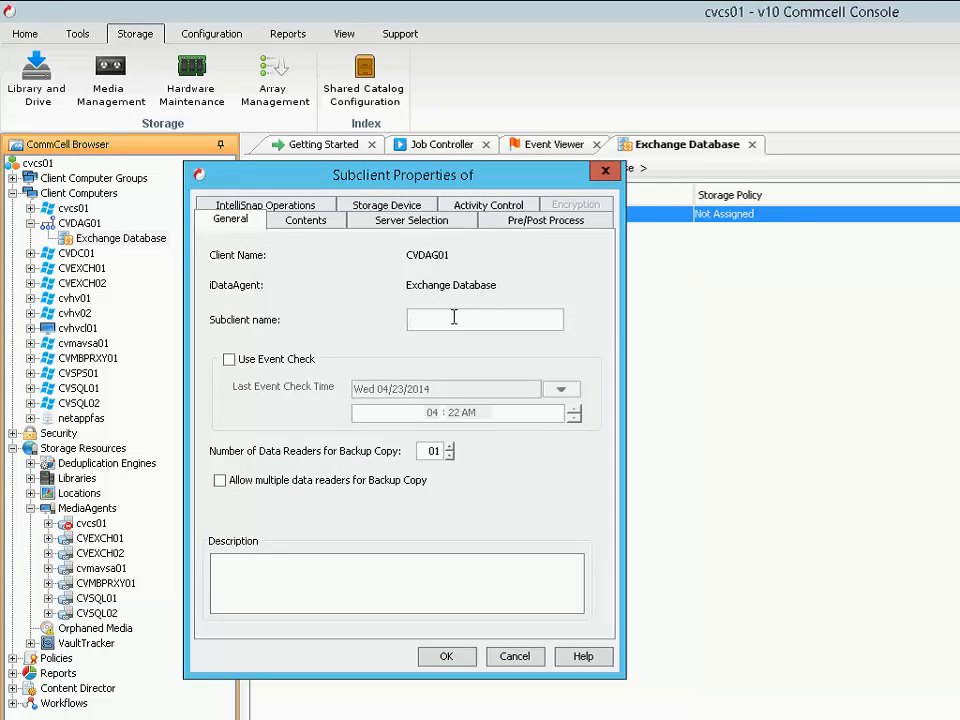
text(MDB1)
Configure the contents of the MDB1 subclient by discovering the available Exchange databases
click(311, 222)
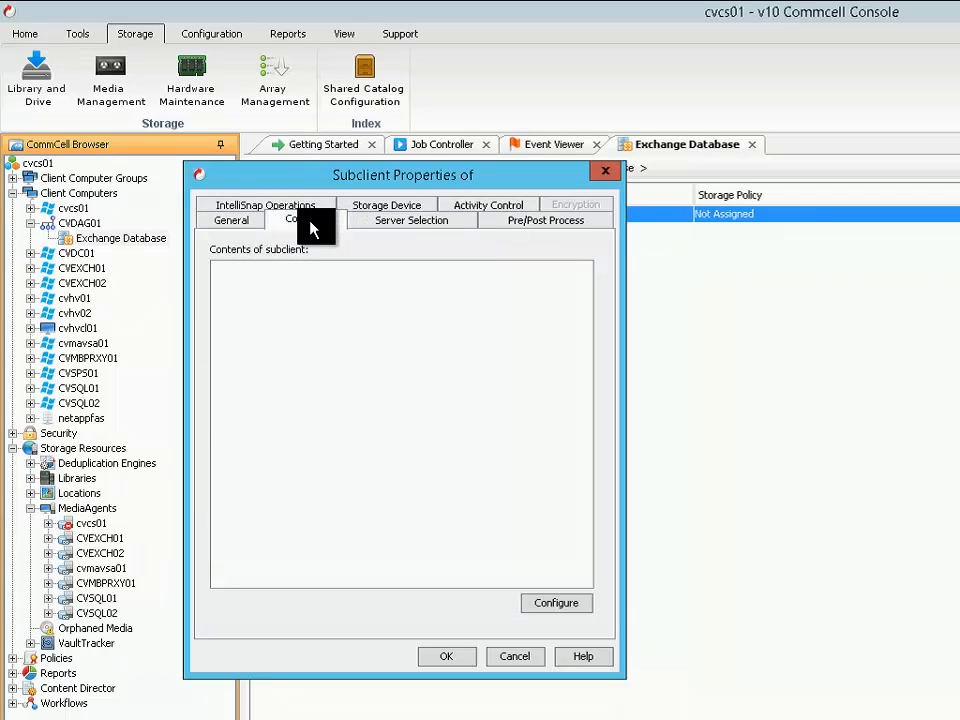
click(557, 605)
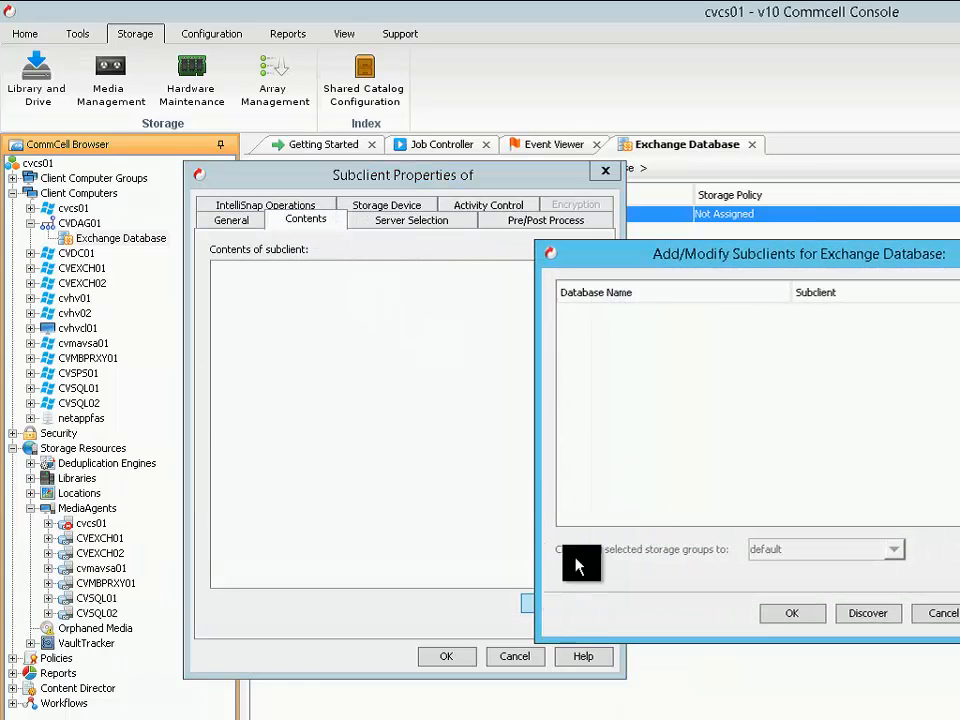
drag(814, 264, 588, 224)
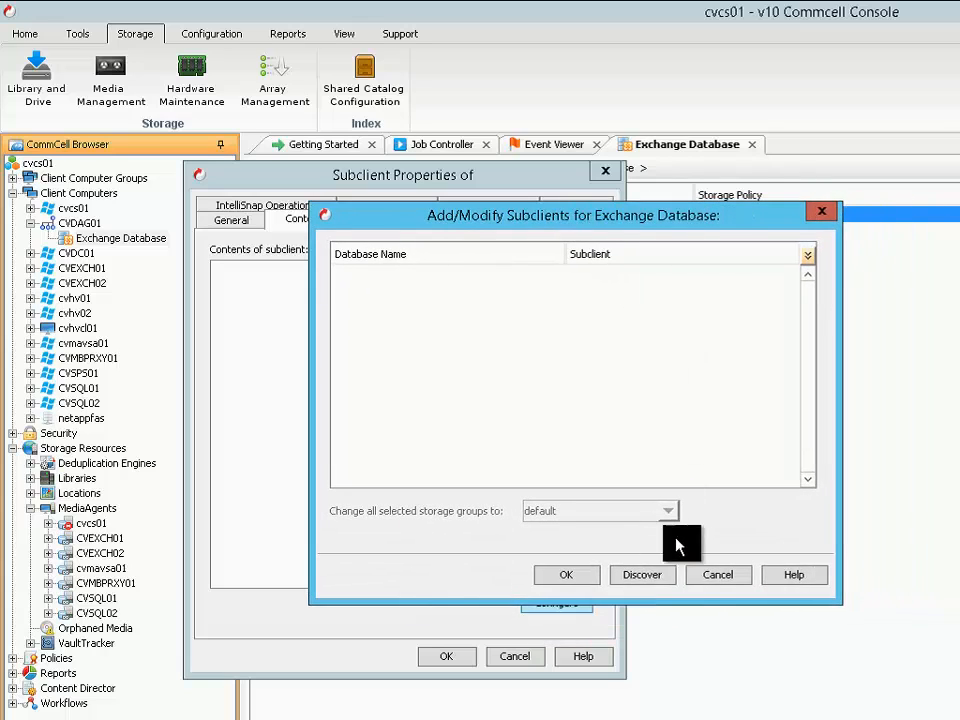
click(653, 577)
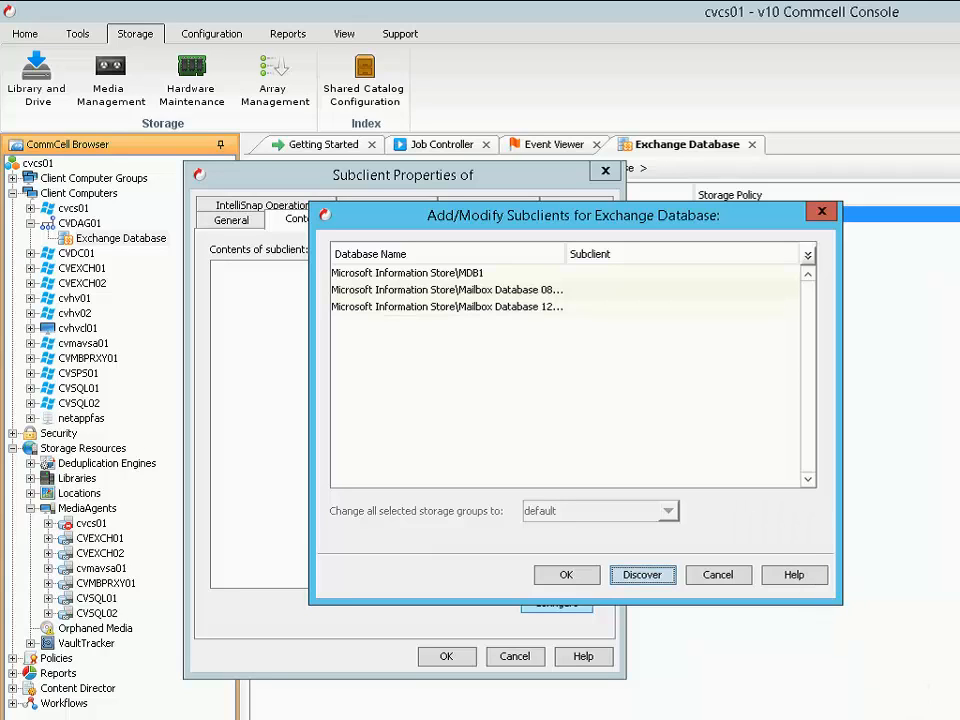
Assign the Microsoft Information Store\MDB1 database to the MDB1 subclient and accept leaving the other databases to the default subclient
click(466, 275)
click(676, 283)
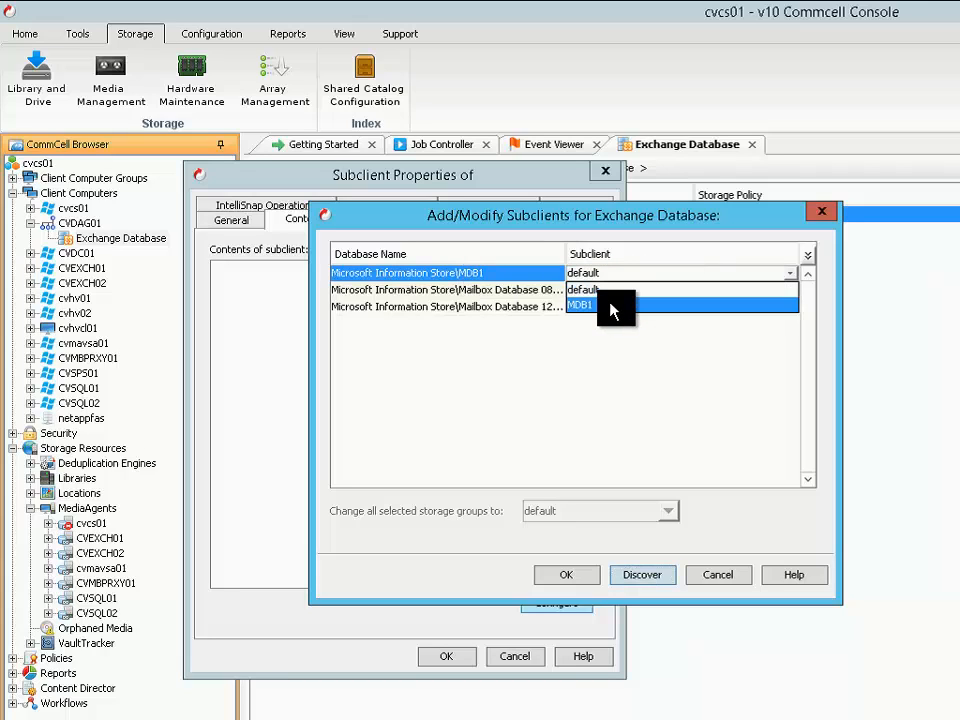
click(612, 306)
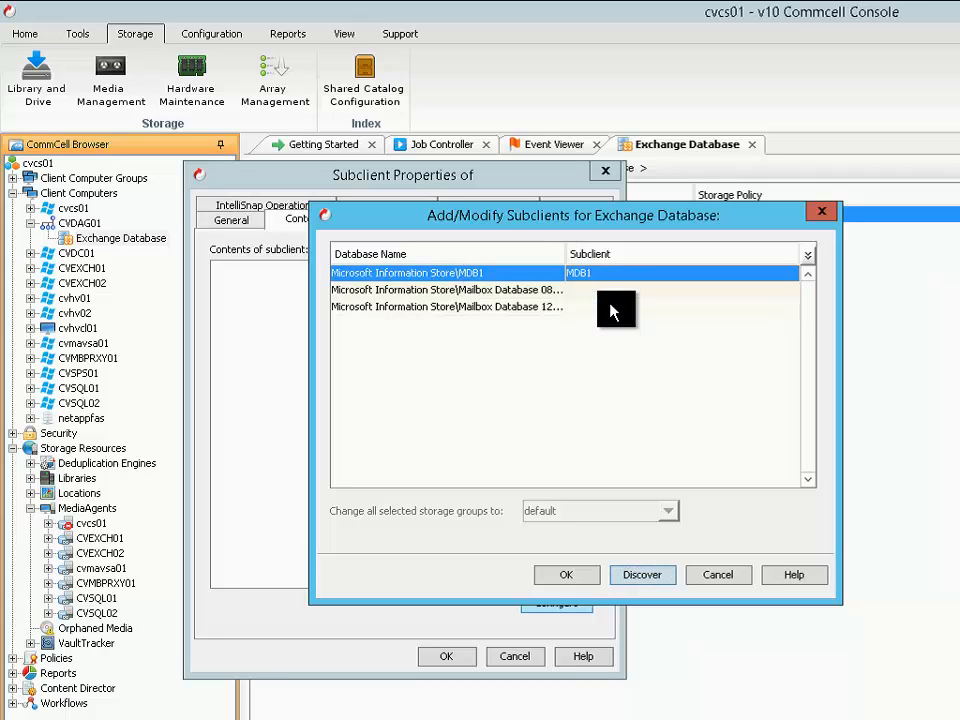
click(561, 583)
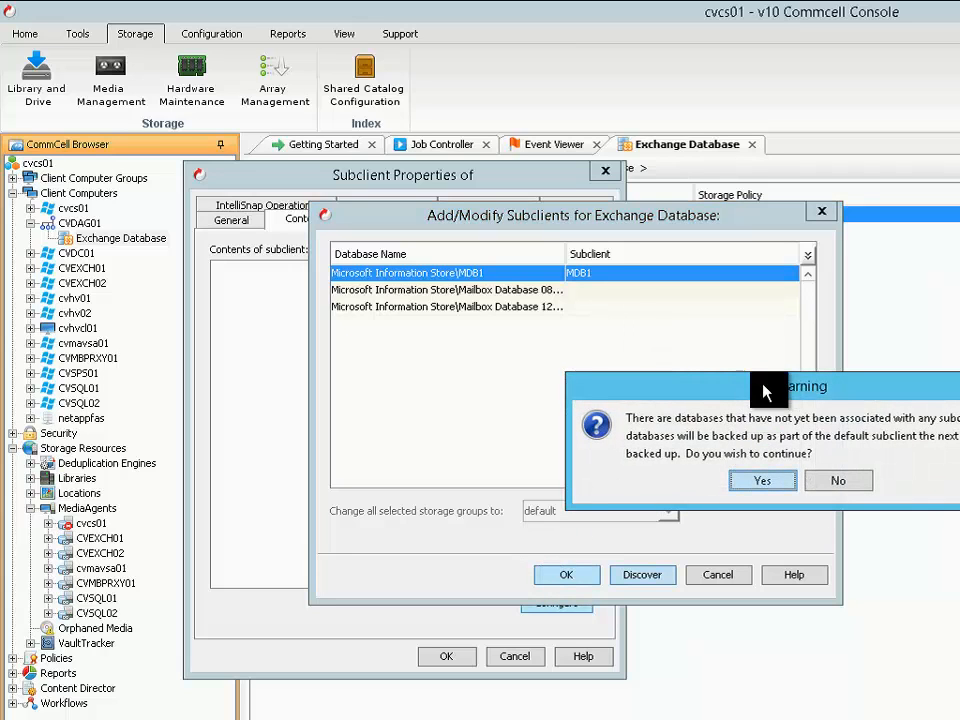
drag(764, 388, 545, 344)
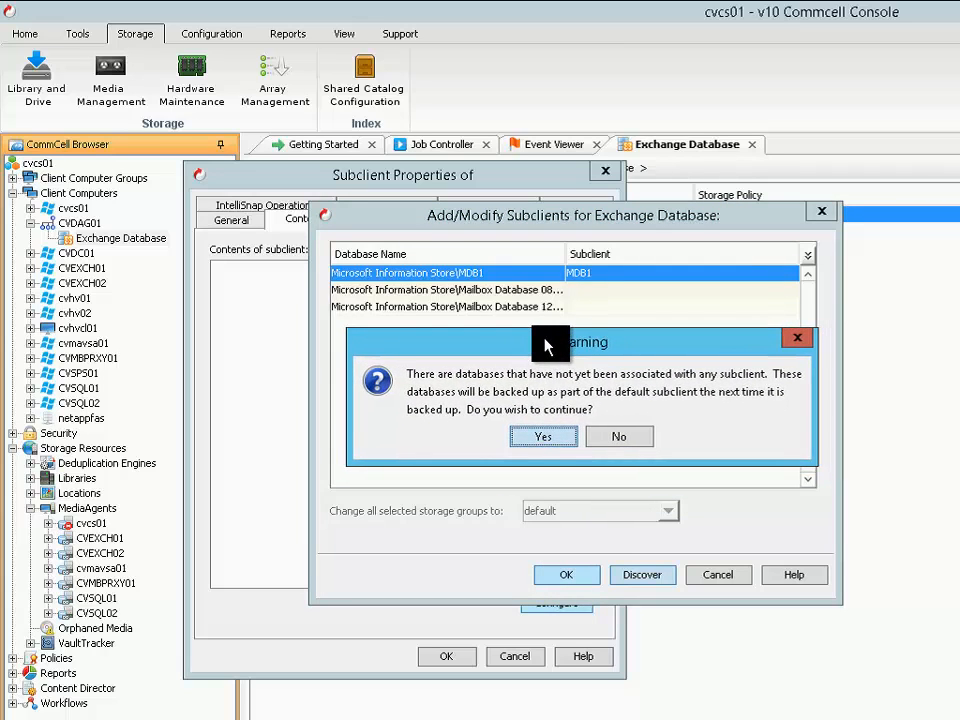
click(540, 446)
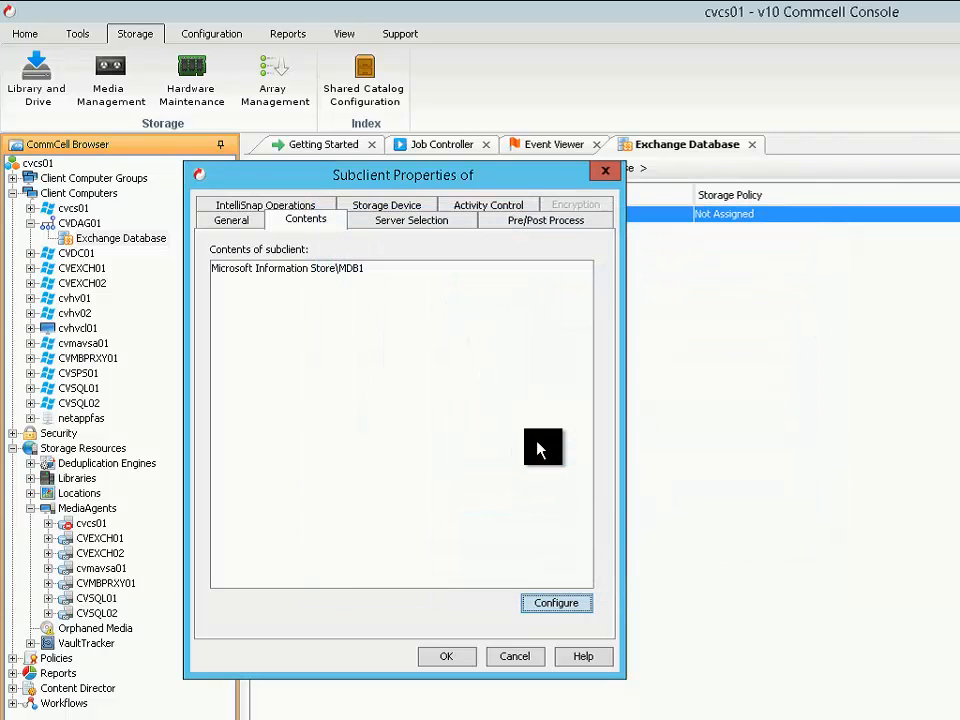
Try the DAG options for Active copy fallback and last activation preference in server selection, and reset them to passive copy only
click(417, 229)
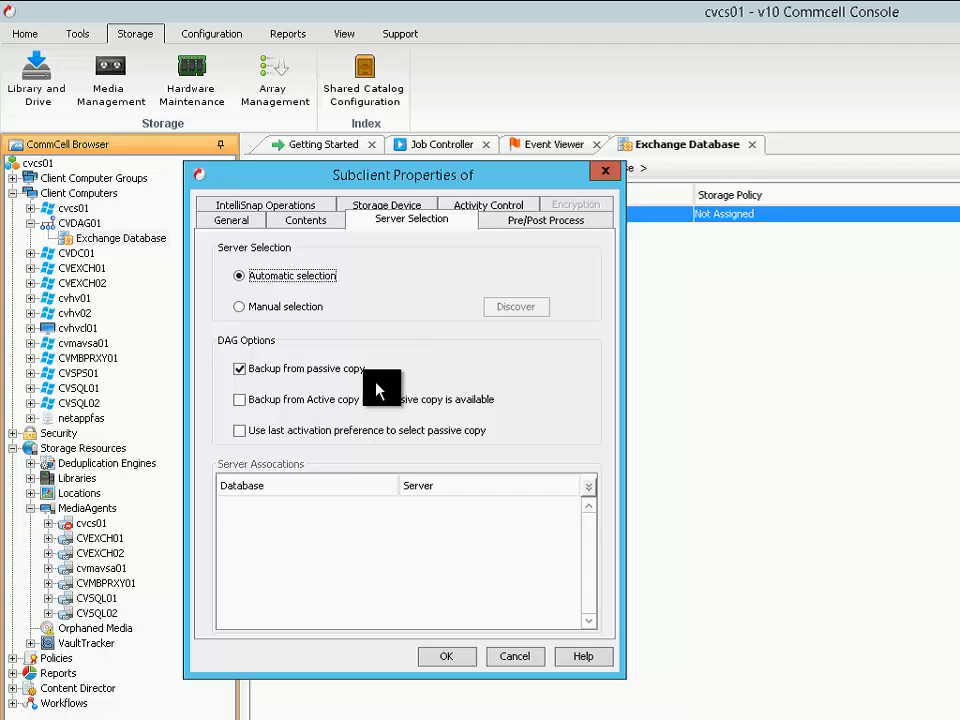
click(315, 226)
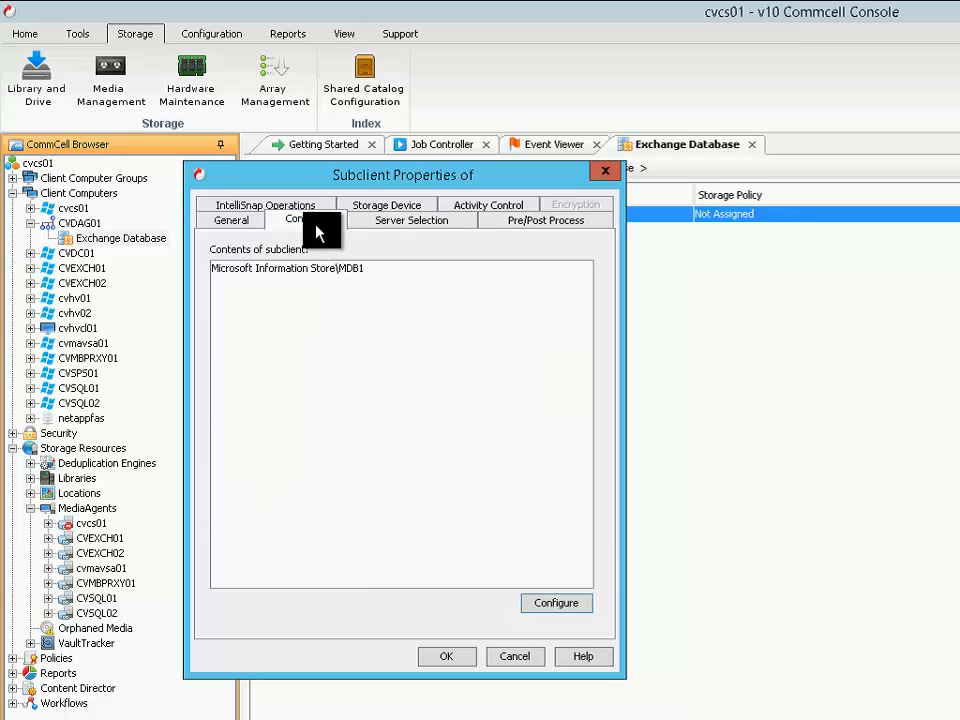
click(404, 228)
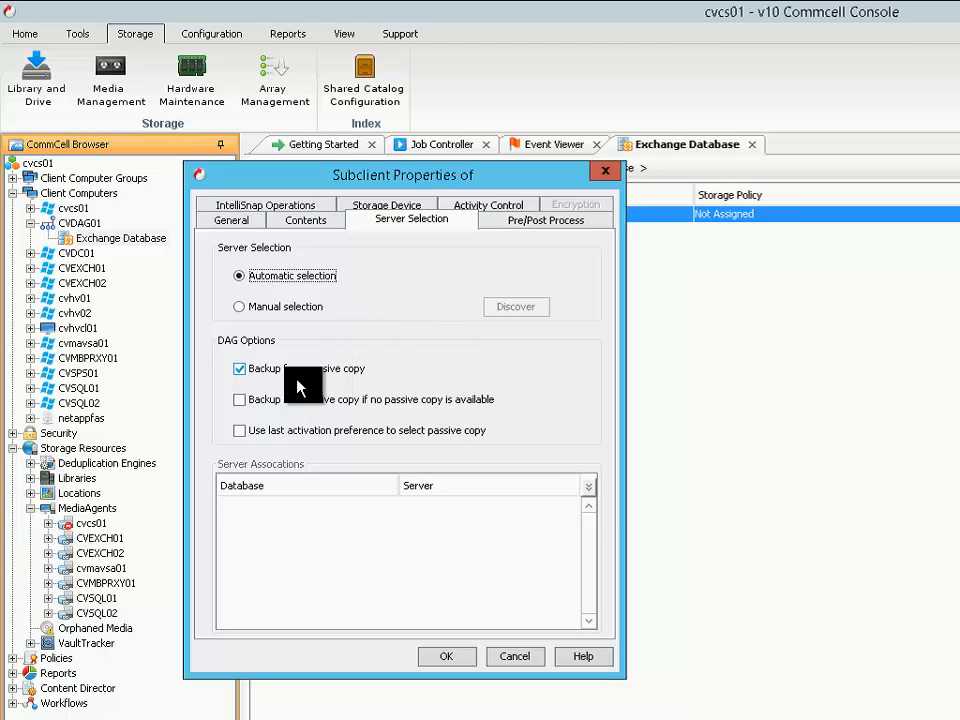
click(244, 405)
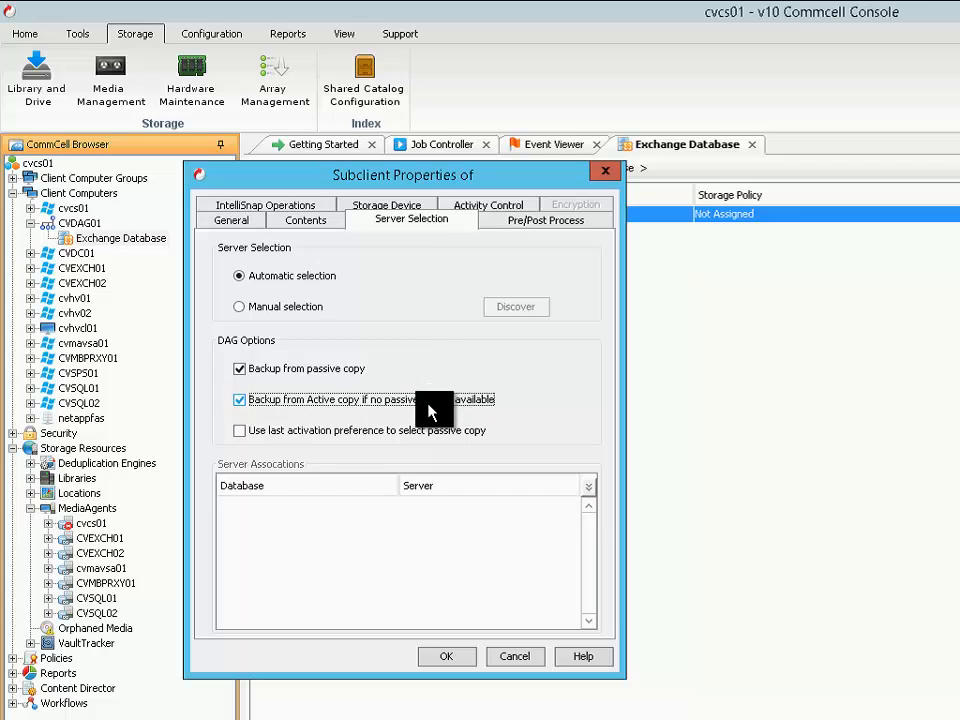
click(274, 433)
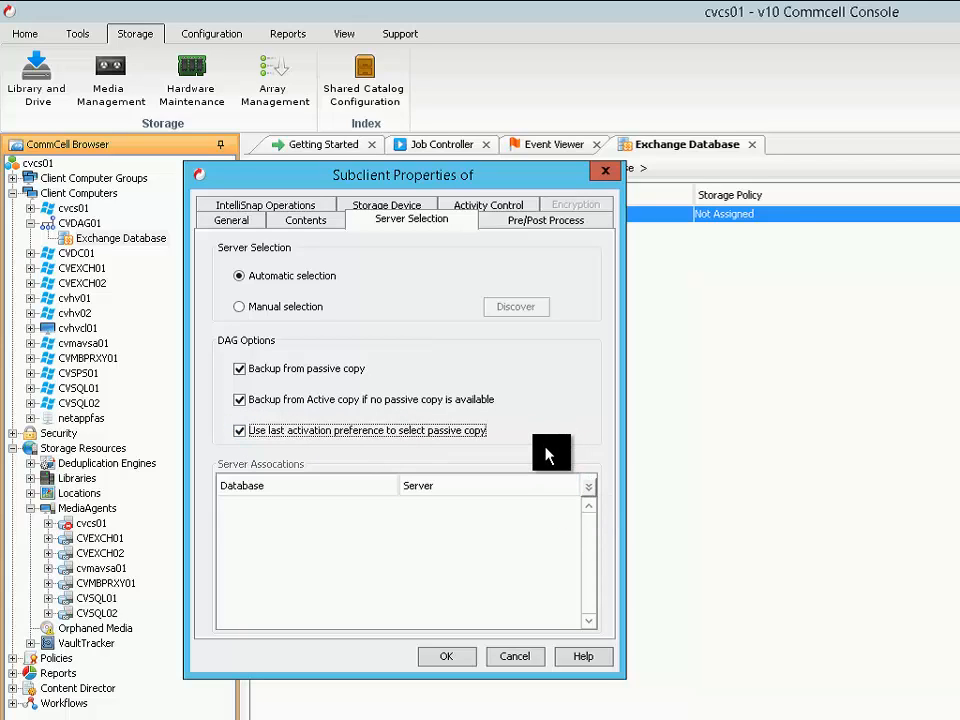
click(240, 432)
click(240, 370)
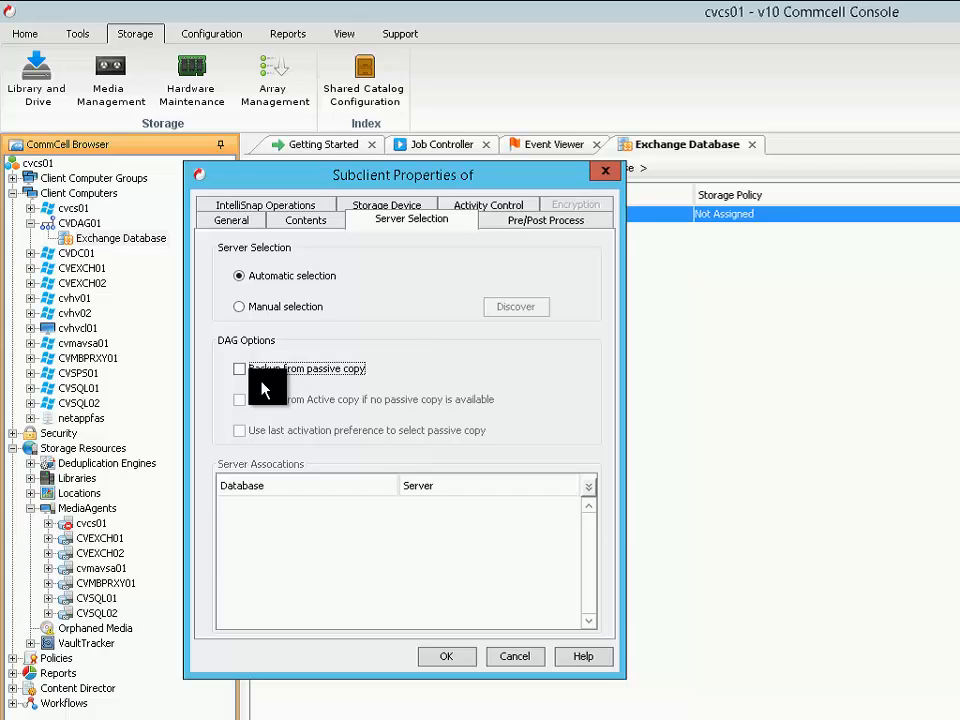
click(241, 372)
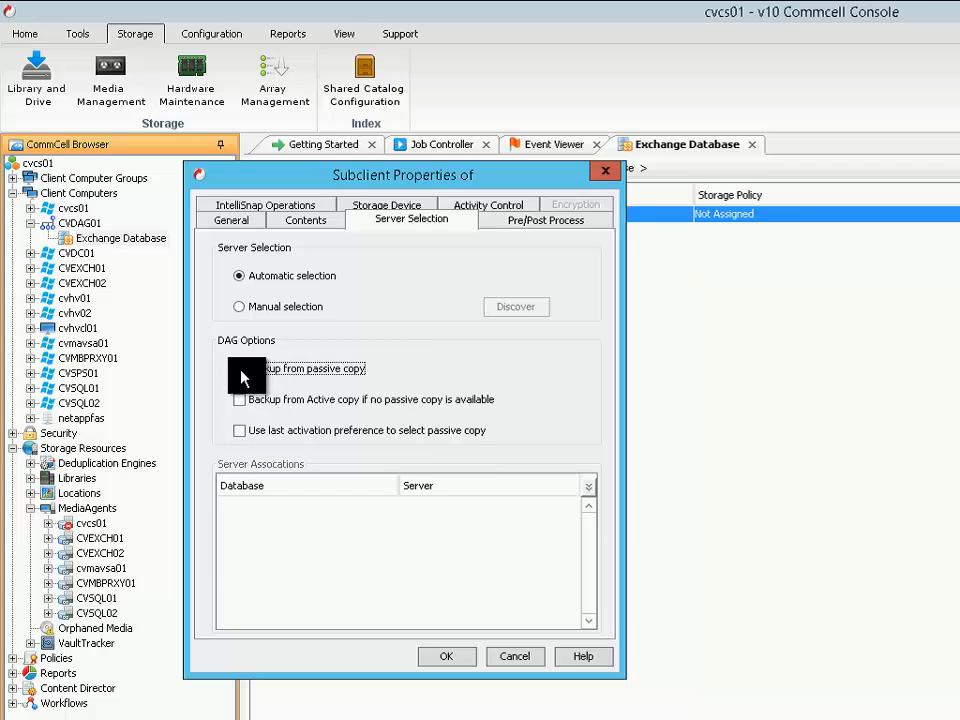
Try manual server selection by discovering the servers for MDB1 and associating CVEXCH01.mscvlt.com, and return to automatic selection
click(241, 308)
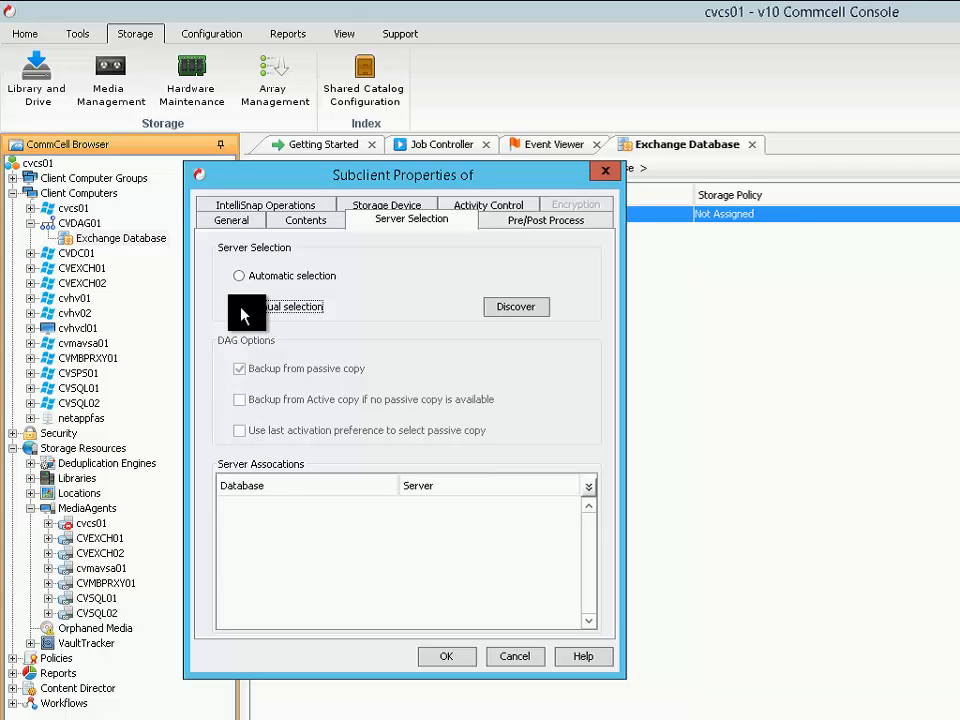
click(514, 308)
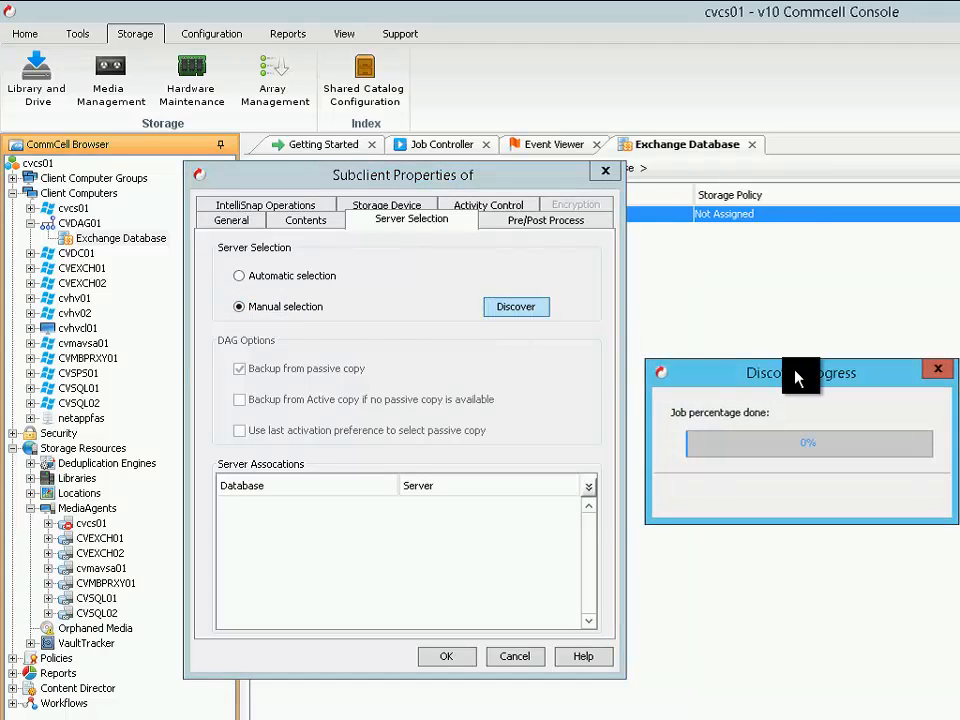
drag(797, 377, 463, 411)
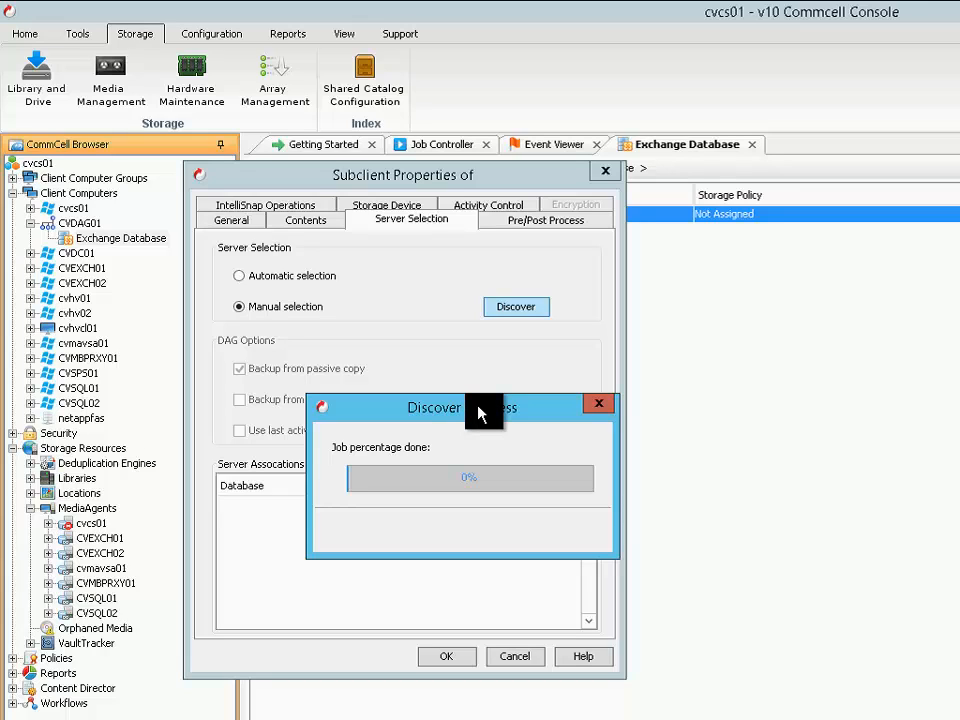
click(380, 506)
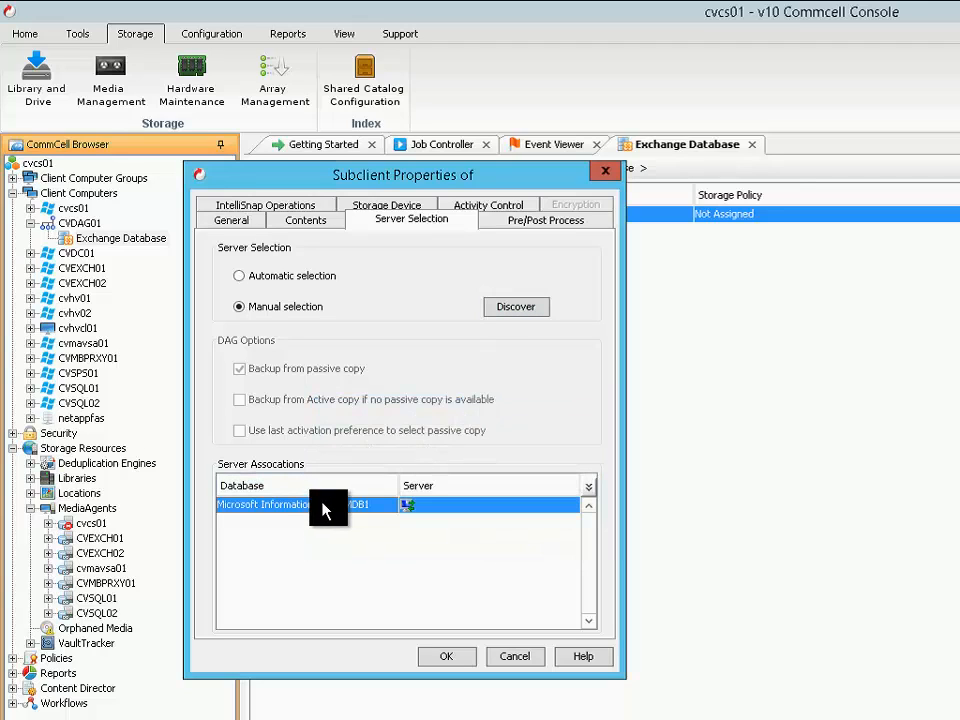
click(450, 506)
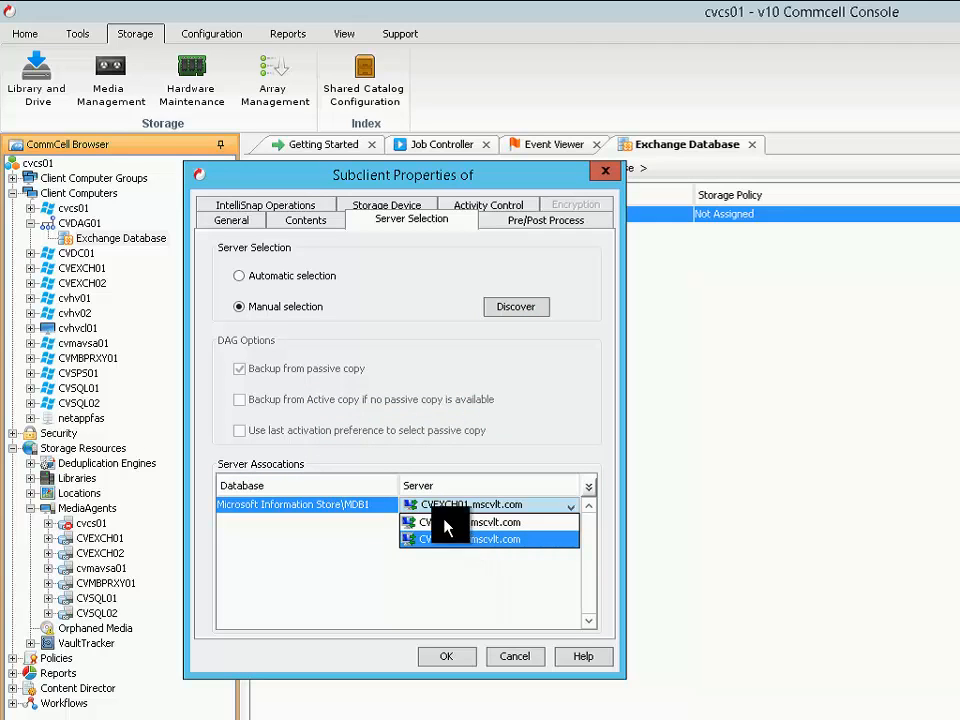
click(283, 283)
click(289, 279)
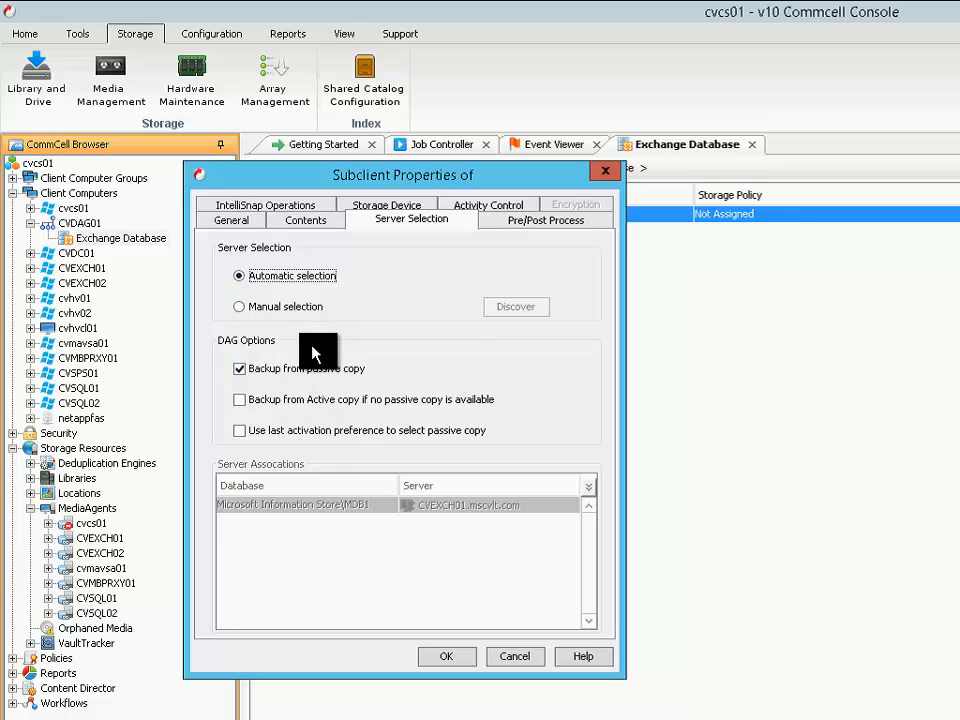
Enable IntelliSnap for the MDB1 subclient and accept the conversion of the next backup to a full backup
click(279, 210)
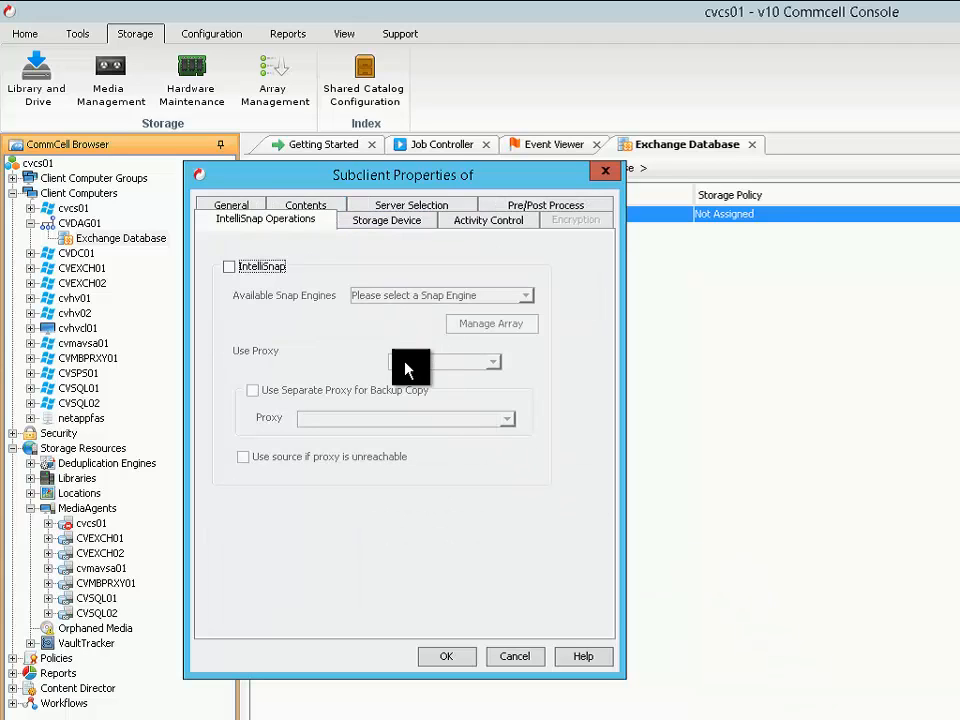
click(229, 270)
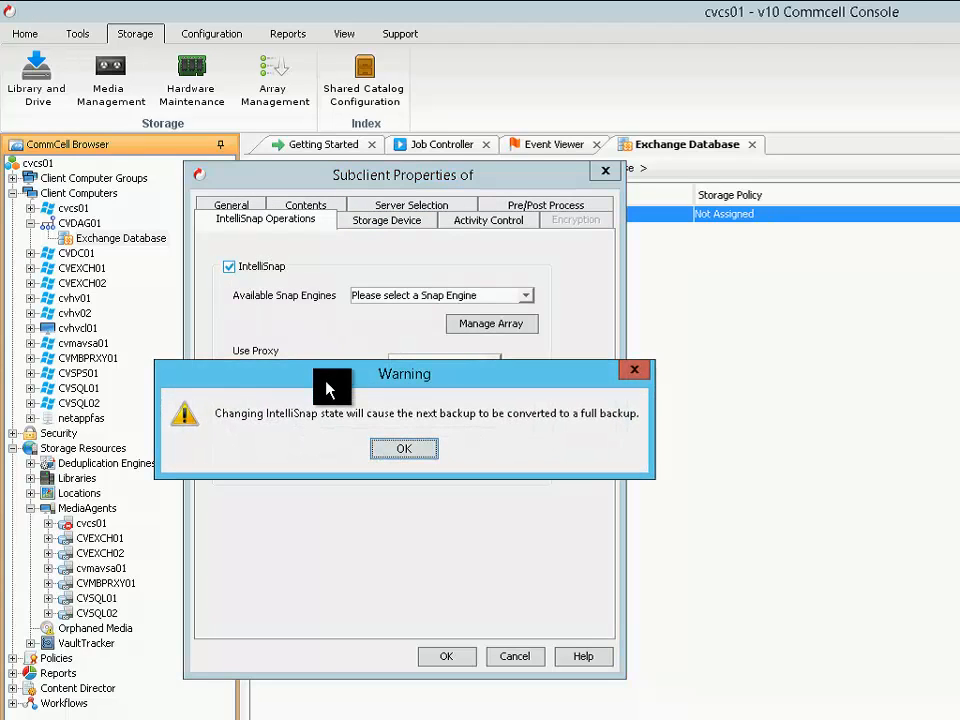
drag(328, 388, 322, 520)
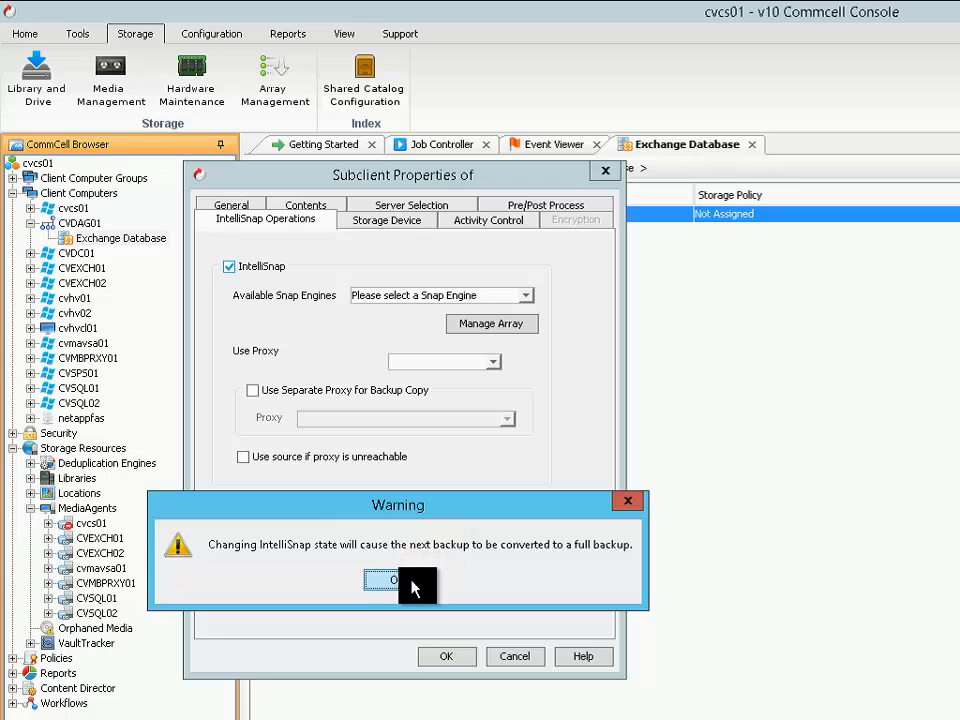
click(386, 580)
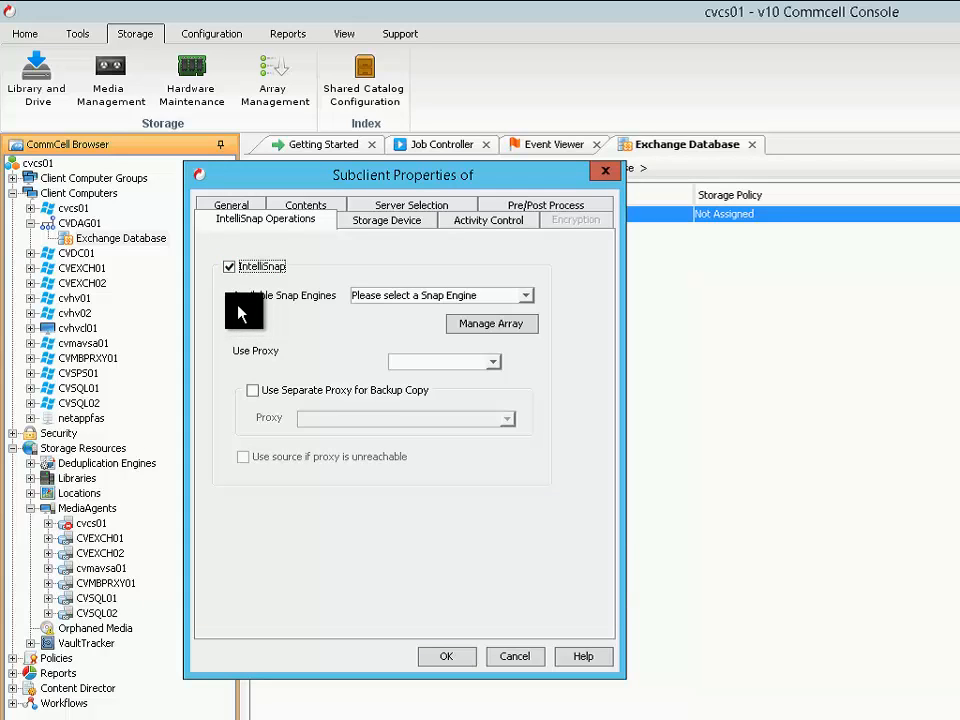
Choose NetApp as the snap engine for the subclient's IntelliSnap operations
click(525, 300)
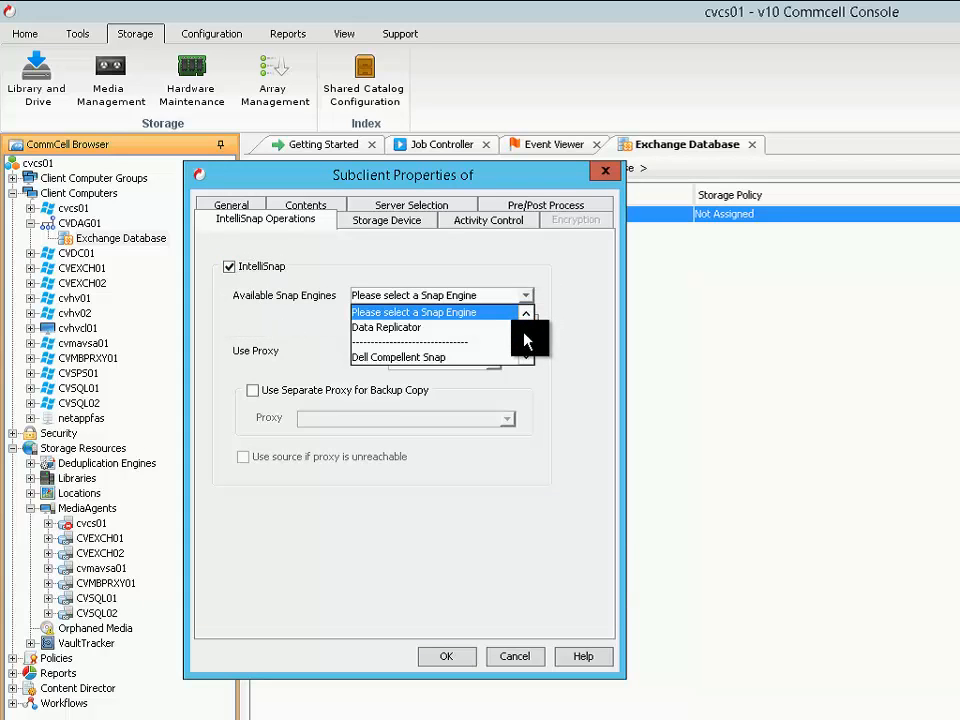
click(526, 357)
click(526, 357)
click(526, 357)
click(526, 357)
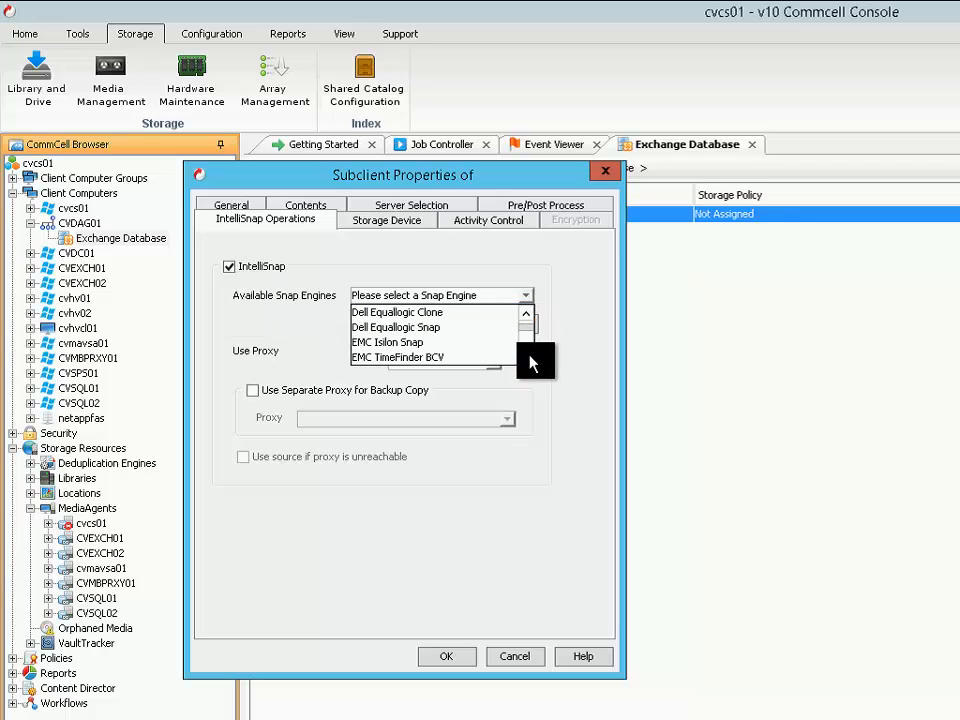
click(527, 357)
click(527, 357)
click(527, 357)
click(527, 357)
click(527, 357)
click(527, 357)
click(527, 357)
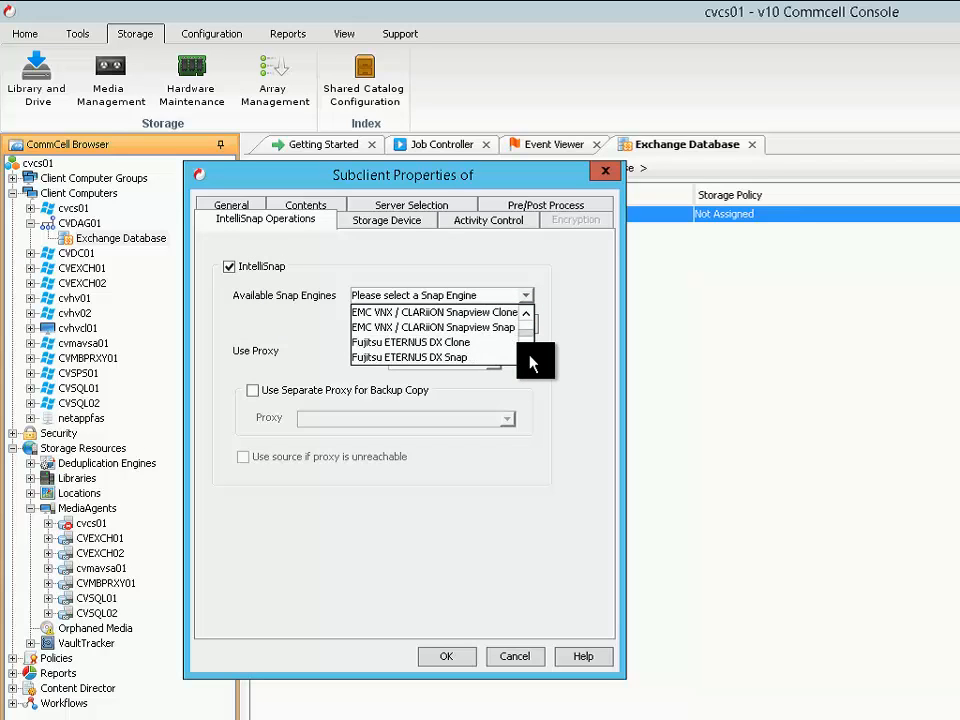
click(527, 357)
click(527, 357)
click(527, 357)
click(527, 357)
click(527, 357)
click(527, 357)
click(527, 357)
click(527, 357)
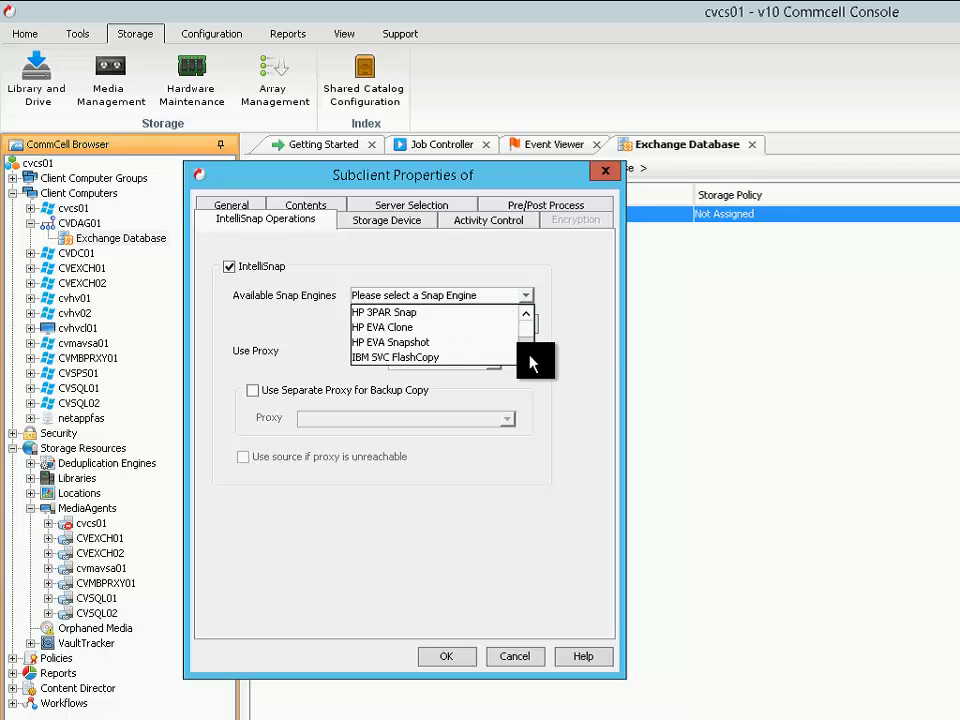
click(527, 357)
click(527, 357)
click(527, 357)
click(527, 357)
click(527, 357)
click(527, 357)
click(415, 343)
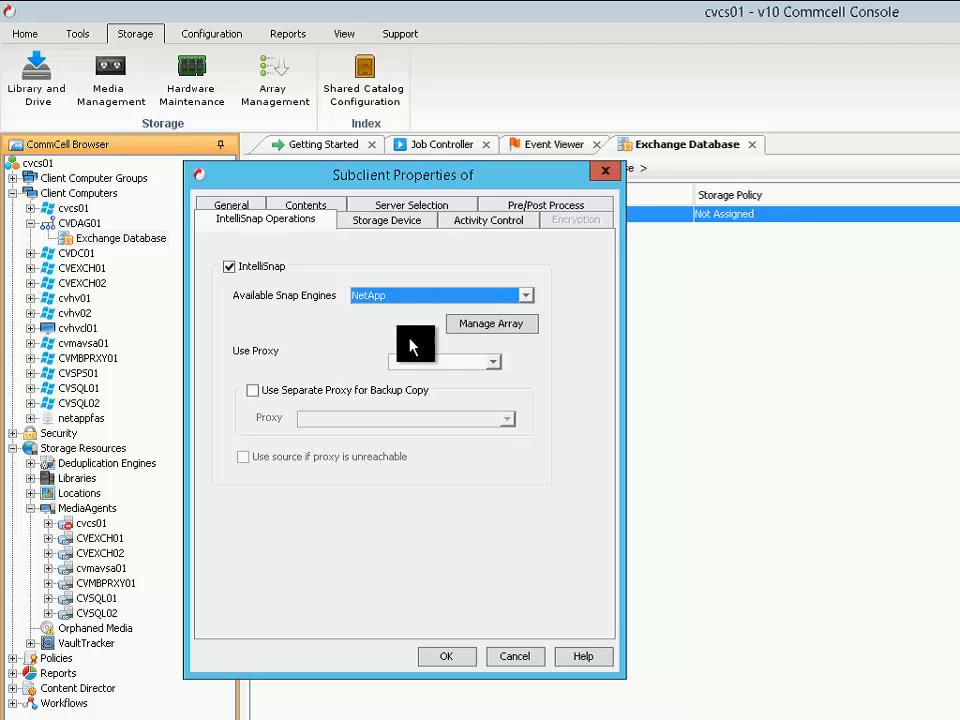
Review the netappfas array entry in Array Management and leave it without making changes
click(498, 324)
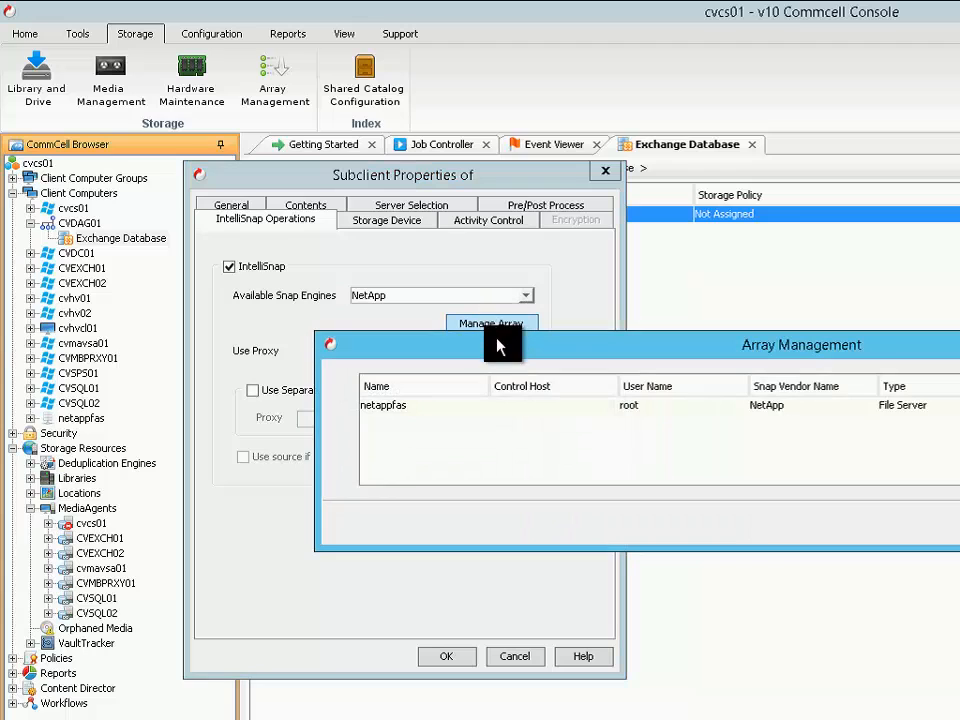
drag(498, 346, 288, 396)
click(174, 460)
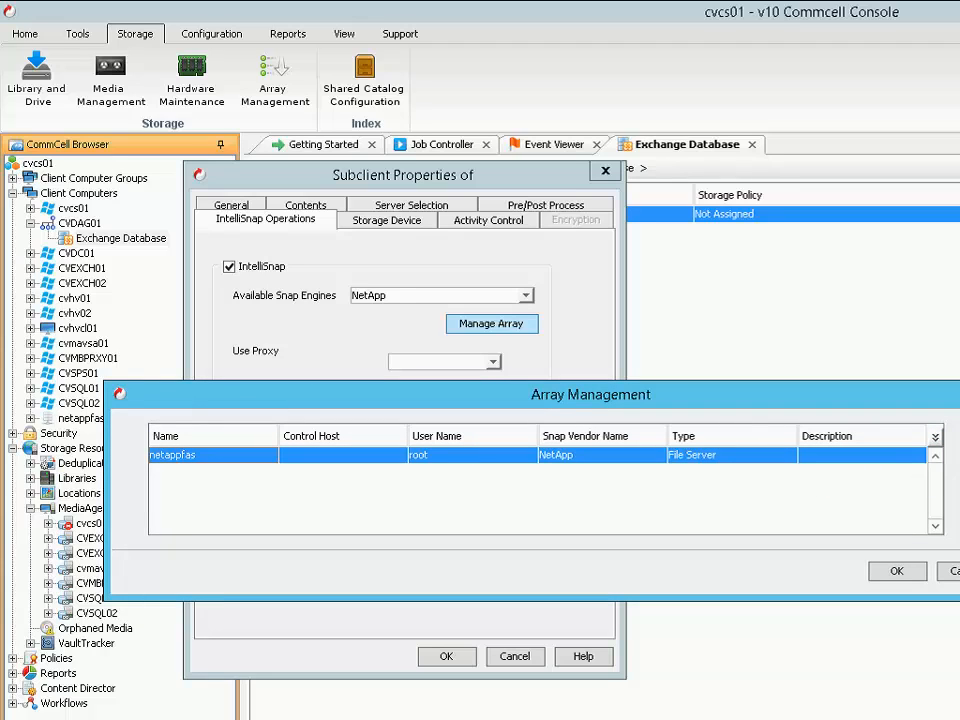
click(955, 571)
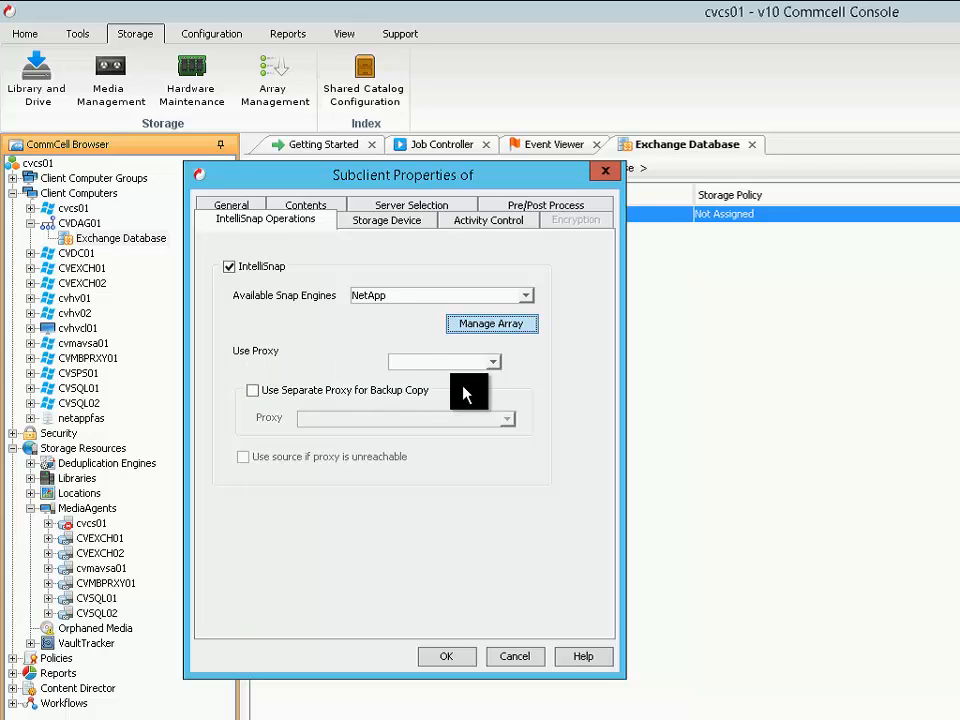
Choose CVMBPRXY01 as the proxy for the subclient's IntelliSnap operations
click(492, 366)
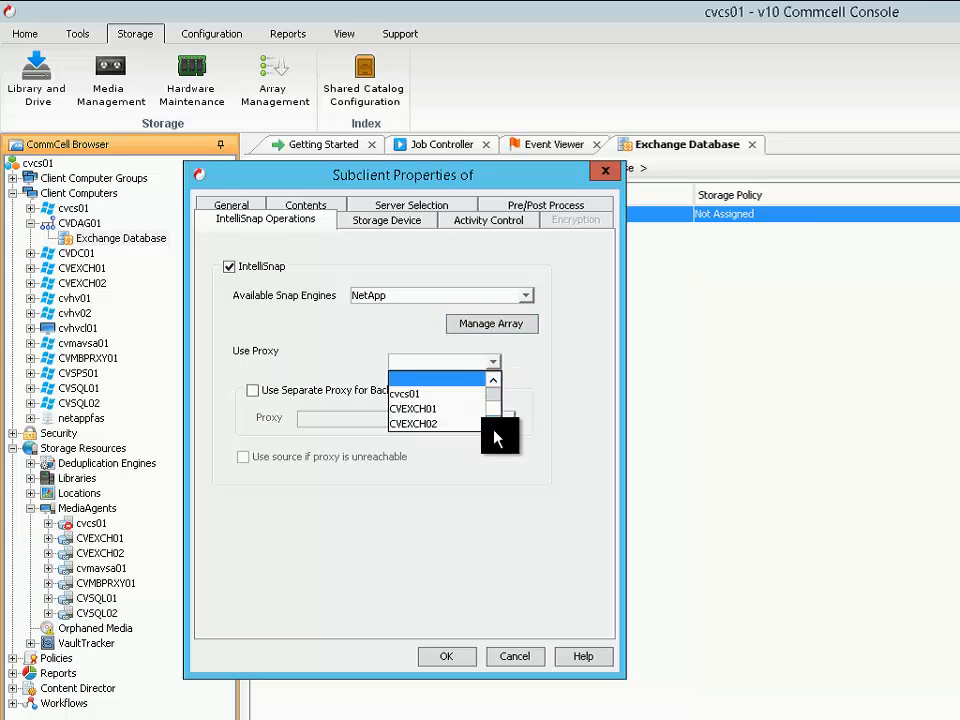
scroll(496, 432, down, 1)
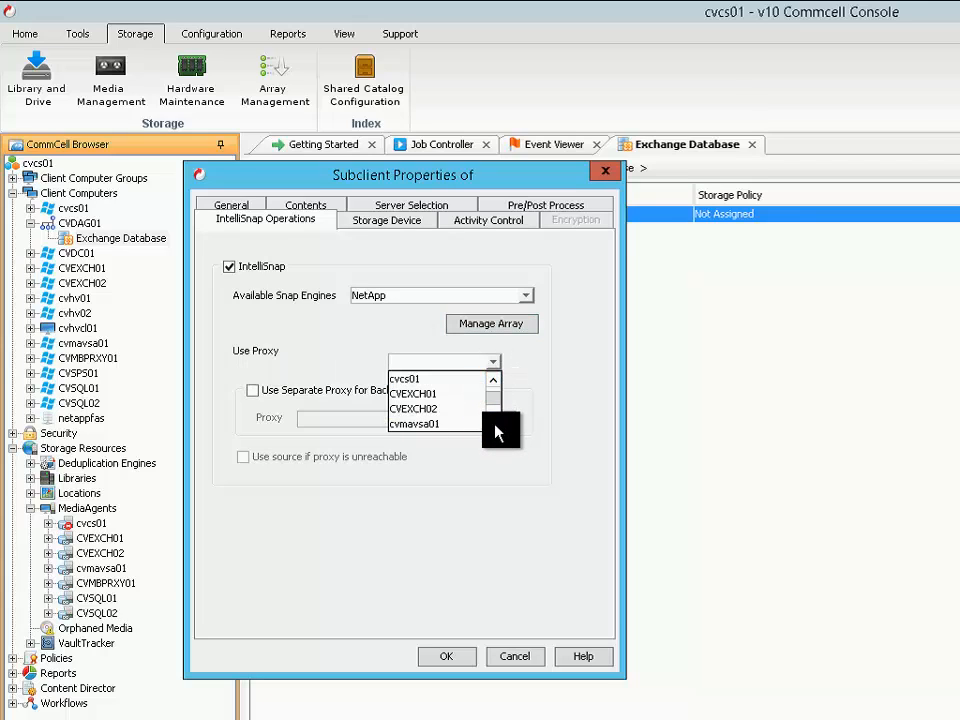
scroll(496, 432, down, 1)
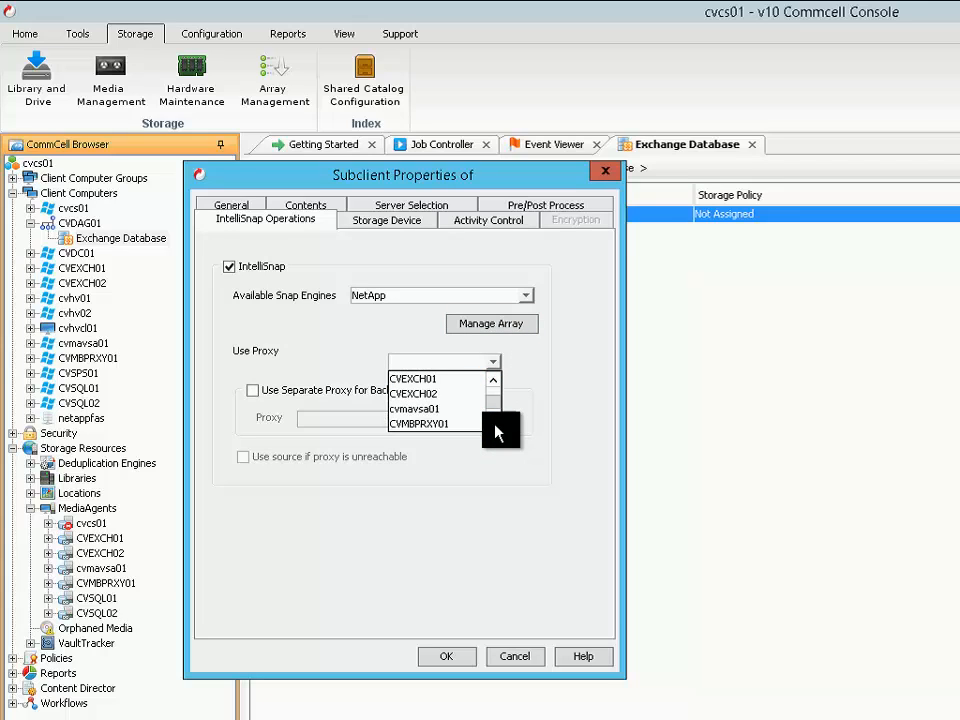
scroll(496, 432, down, 1)
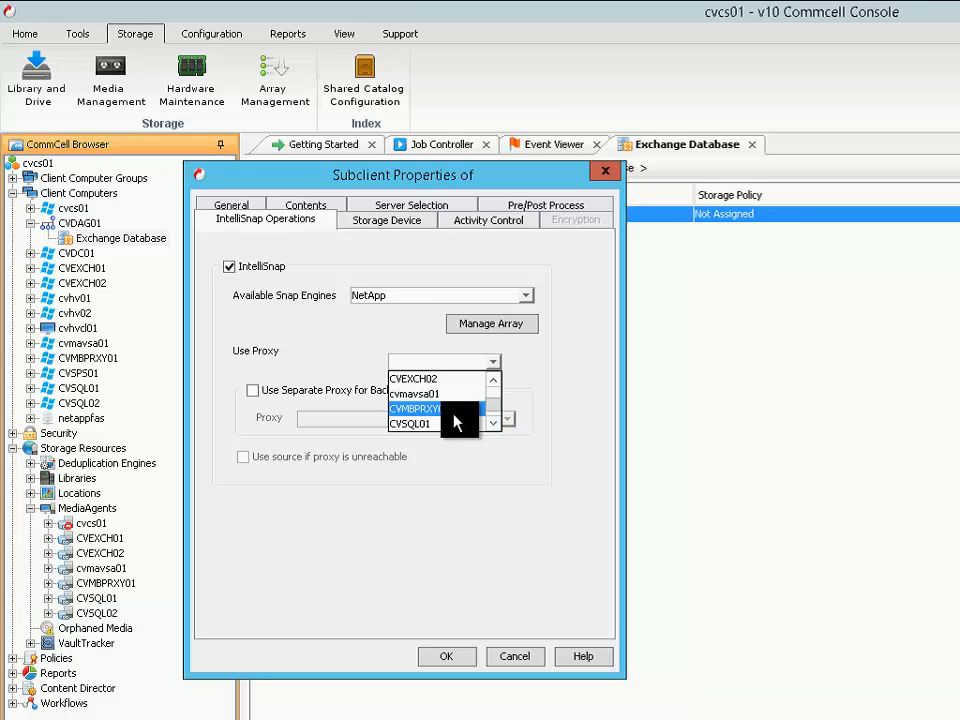
click(450, 409)
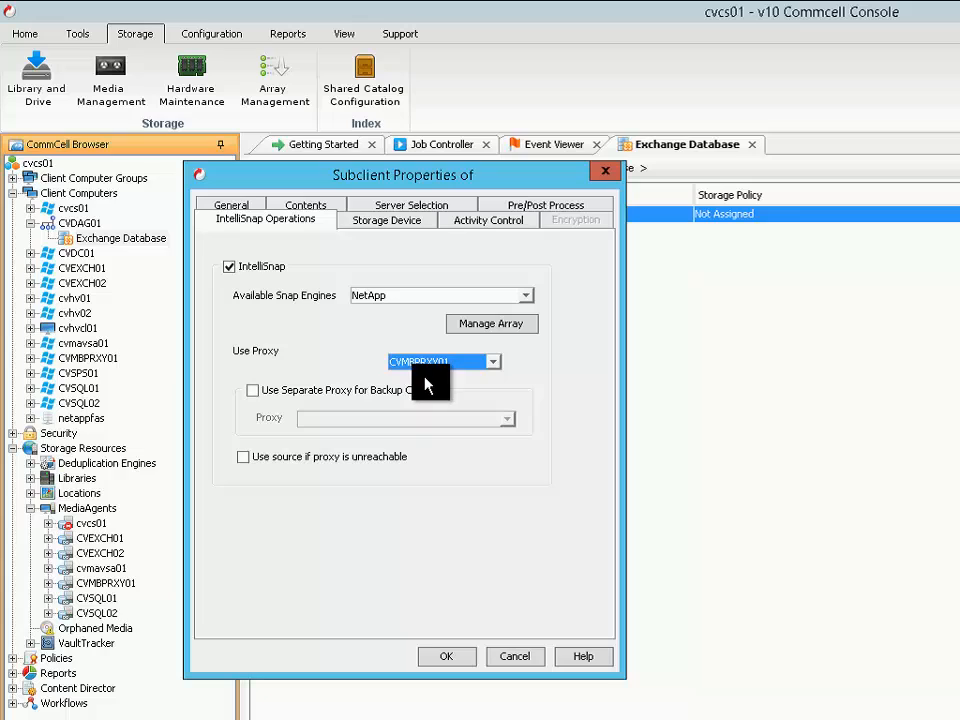
Try the separate proxy for backup copy and the use-source-if-proxy-is-unreachable options, and clear both again
click(257, 398)
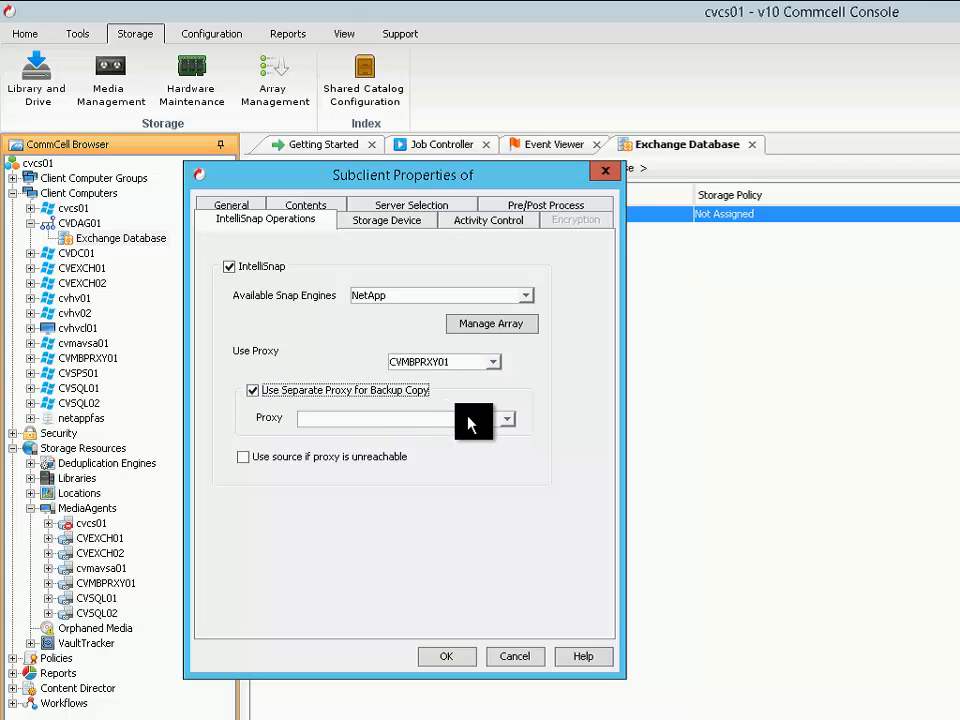
click(249, 462)
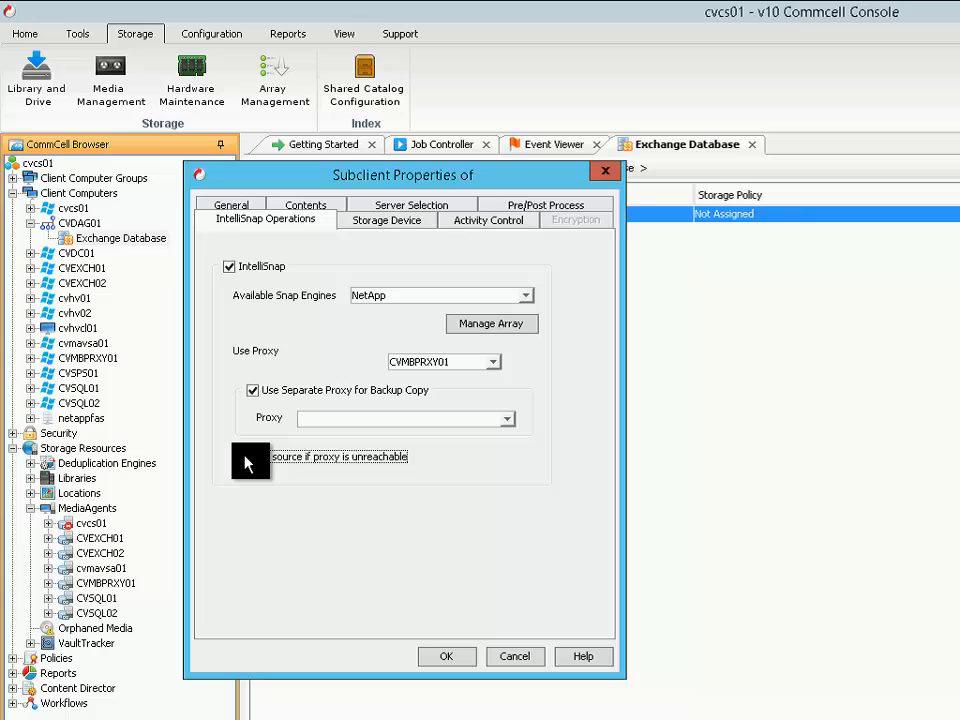
click(245, 459)
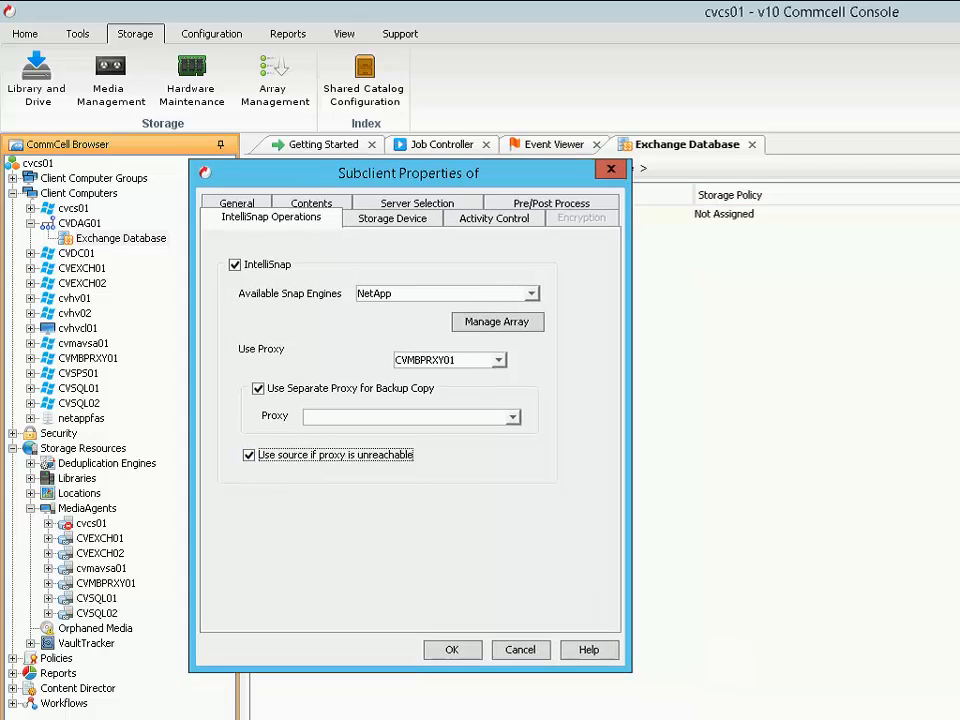
click(262, 456)
click(272, 395)
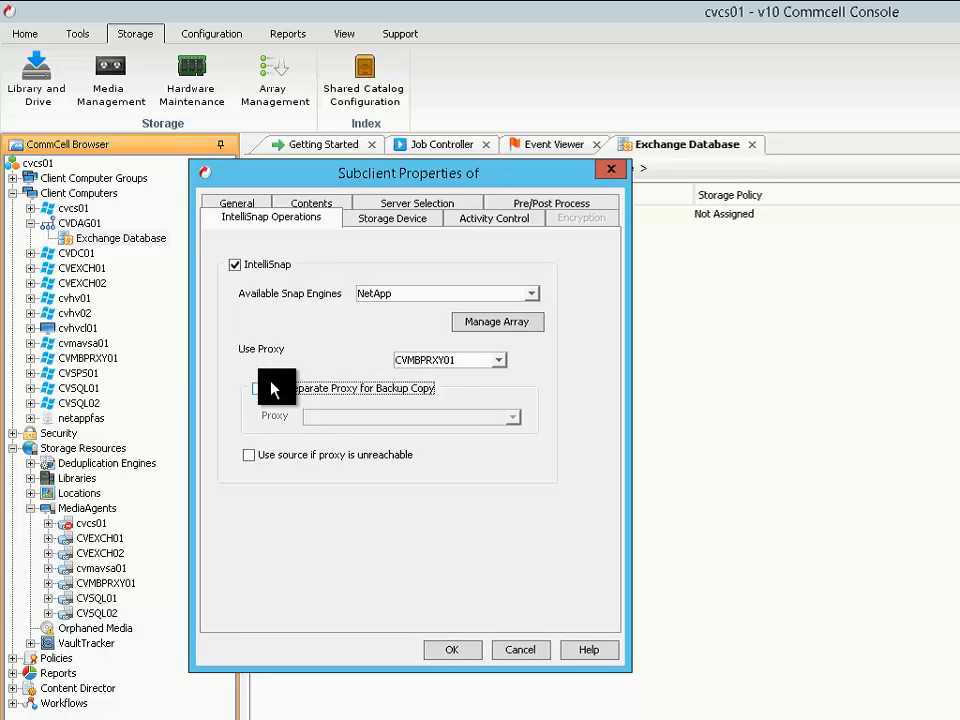
Assign Storage Policy 1 as the subclient's data storage policy
click(393, 224)
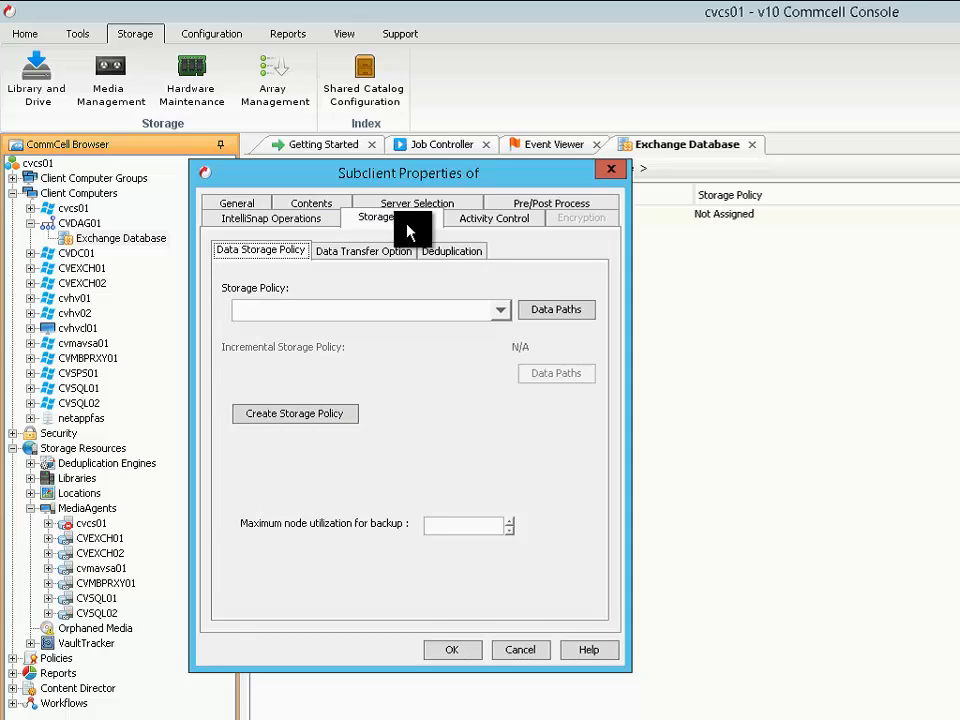
click(505, 315)
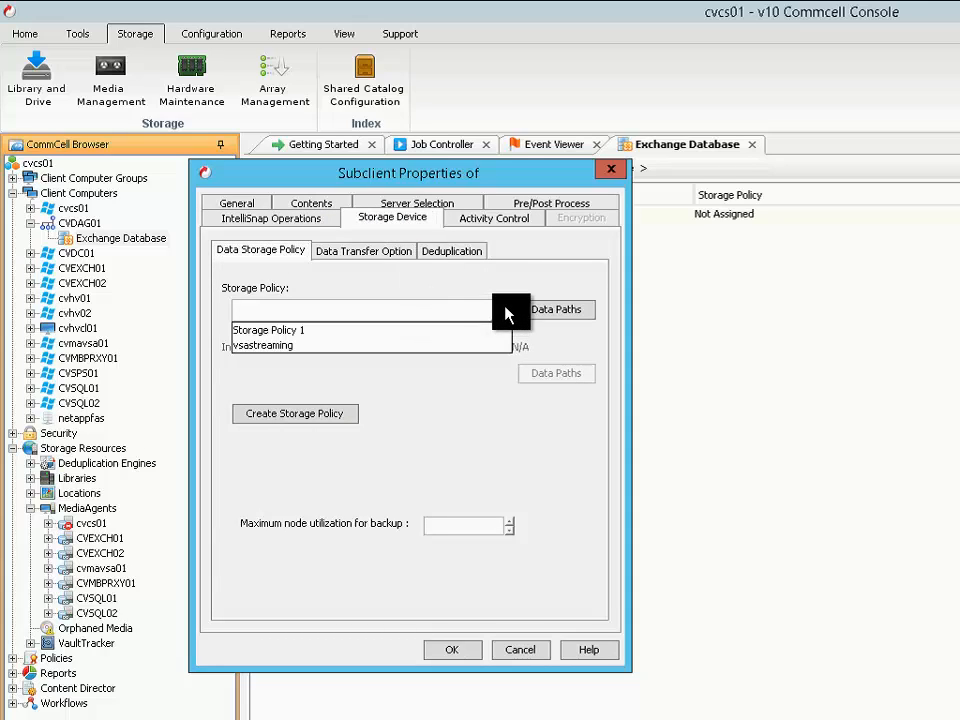
click(270, 332)
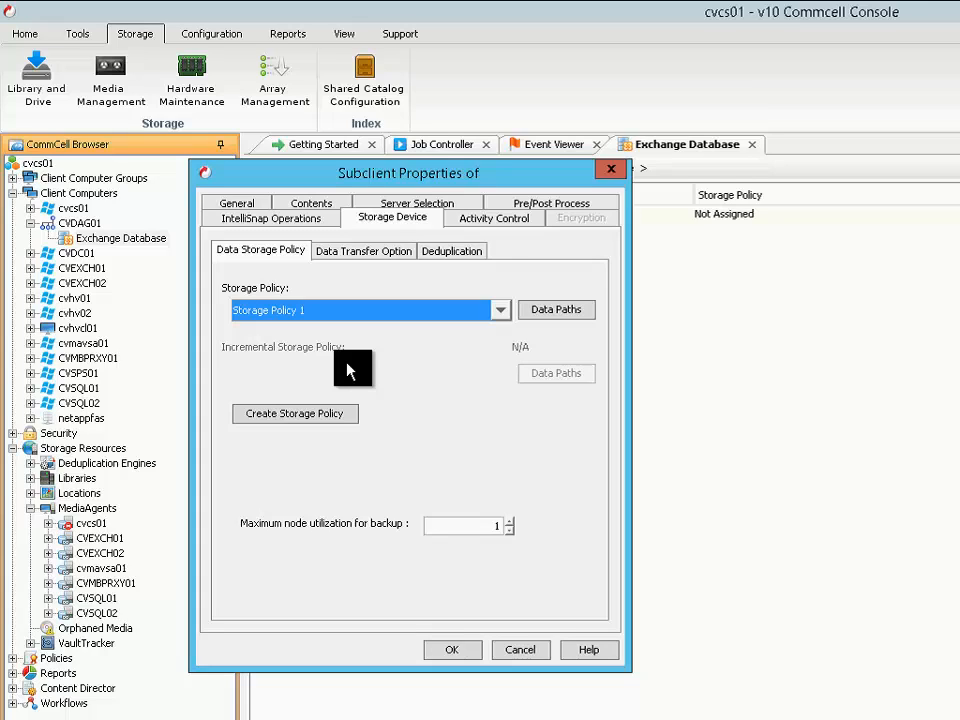
Review the subclient's data transfer and deduplication settings, and save the new MDB1 subclient
click(372, 252)
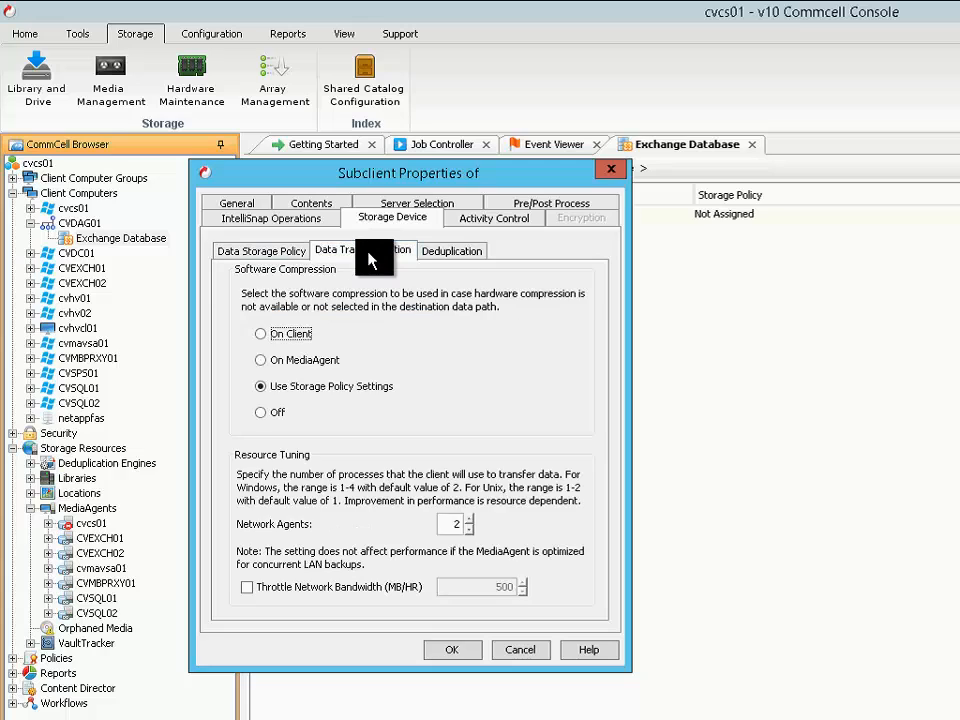
click(447, 255)
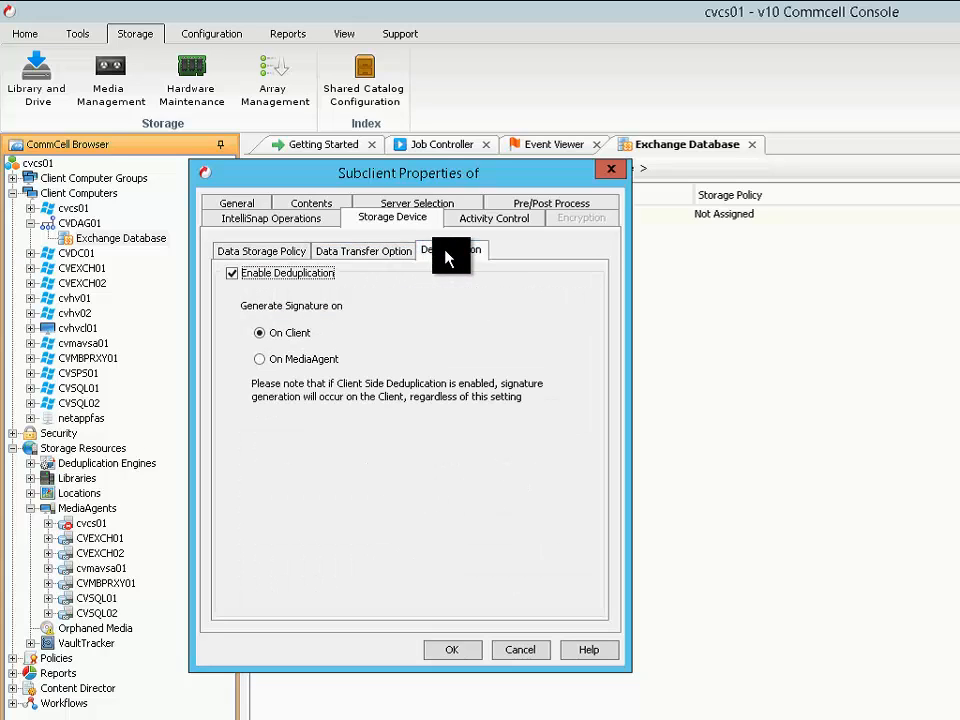
click(355, 259)
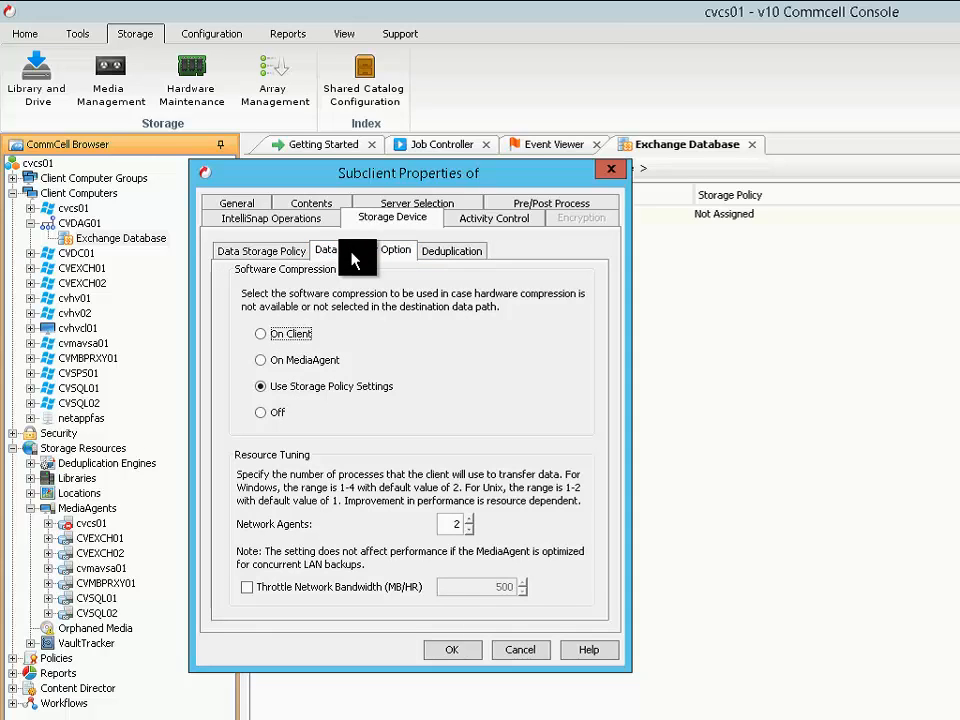
click(279, 262)
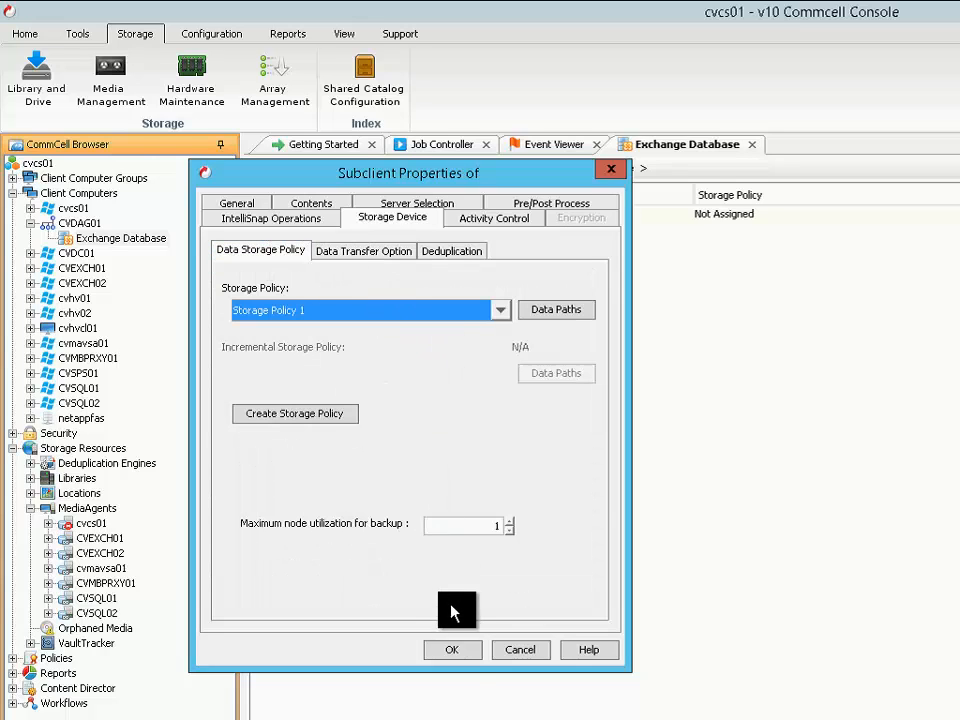
click(455, 651)
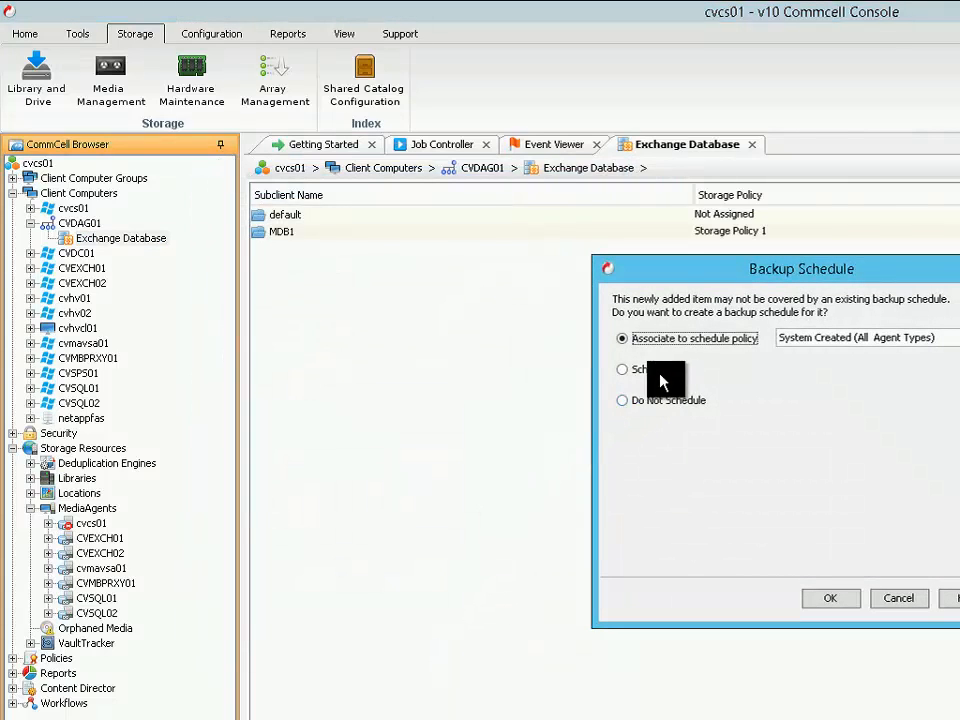
Decline a backup schedule for the new subclient by choosing Do Not Schedule
drag(740, 277, 435, 284)
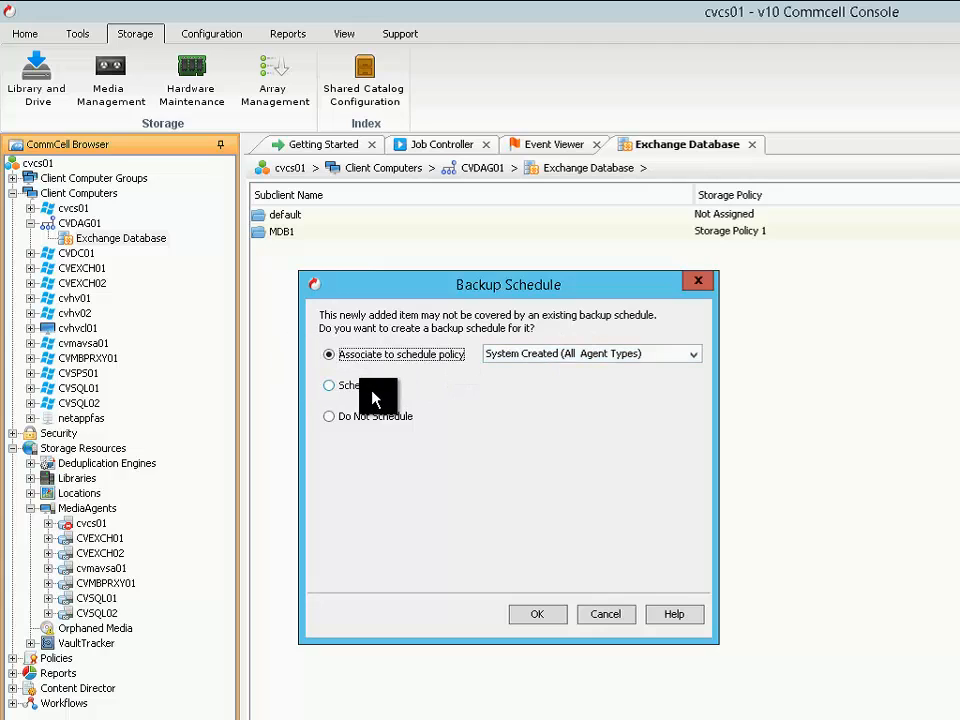
click(330, 416)
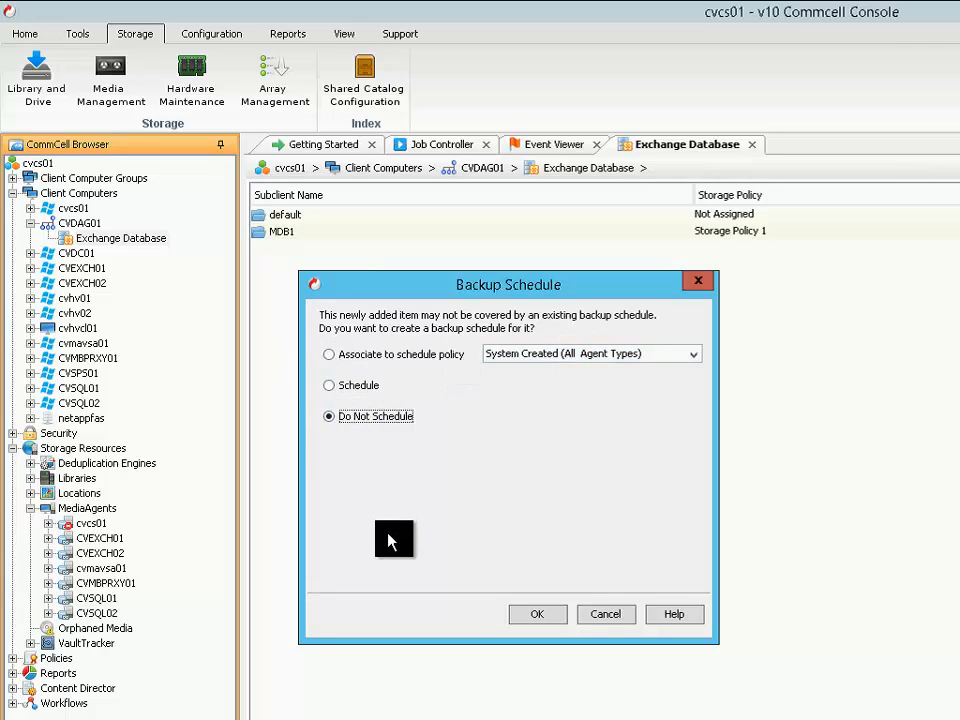
click(559, 622)
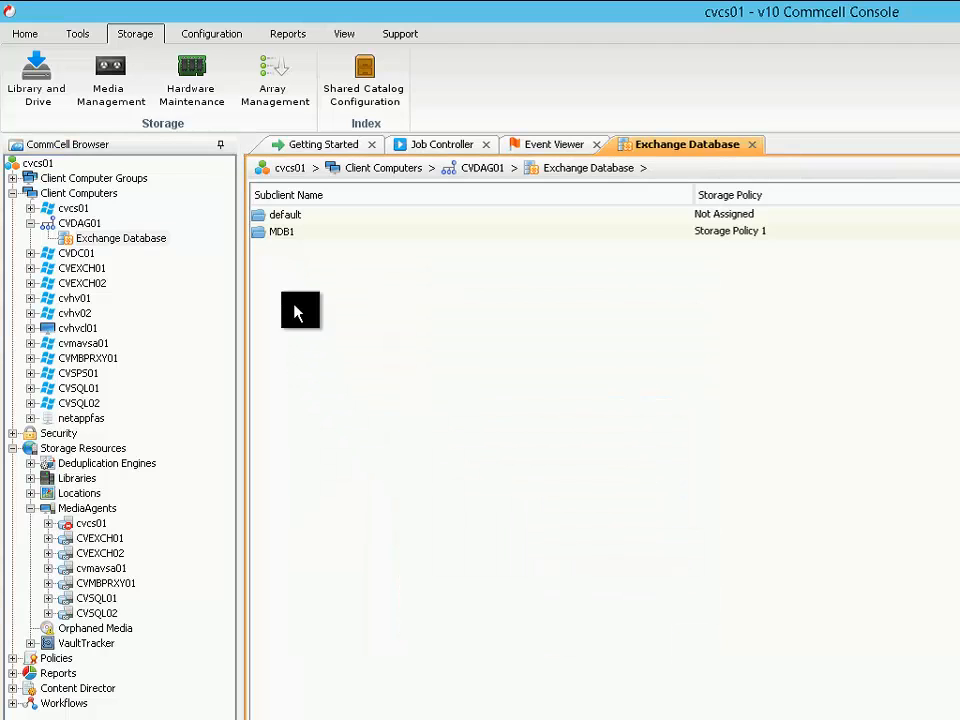
Review the MDB1 subclient's contents, server selection and IntelliSnap settings in its properties
click(292, 233)
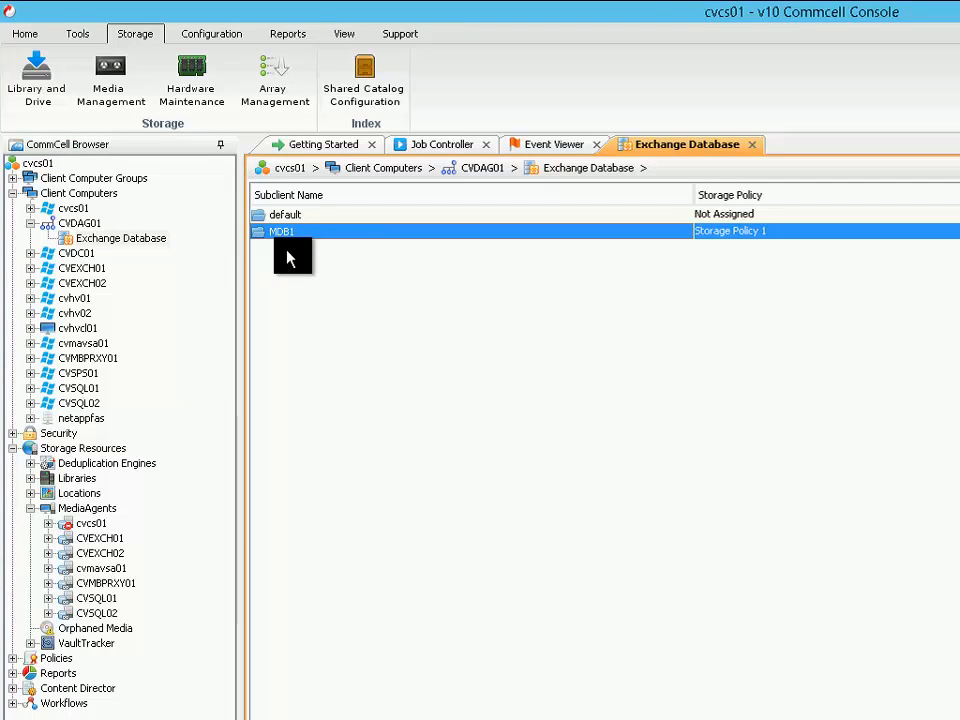
double_click(294, 231)
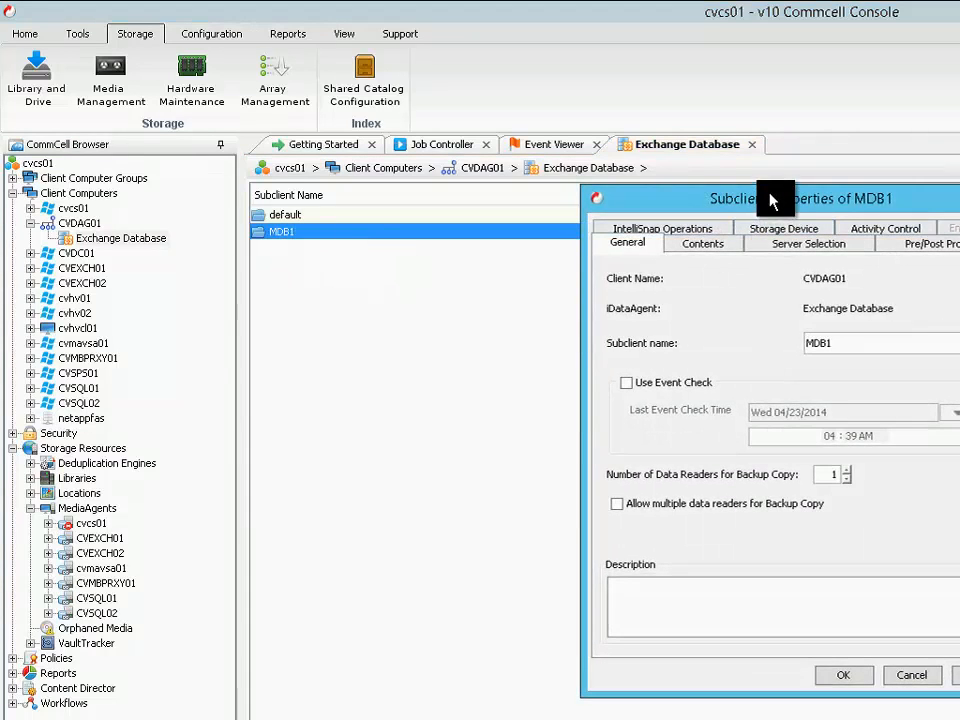
drag(767, 197, 482, 210)
click(429, 253)
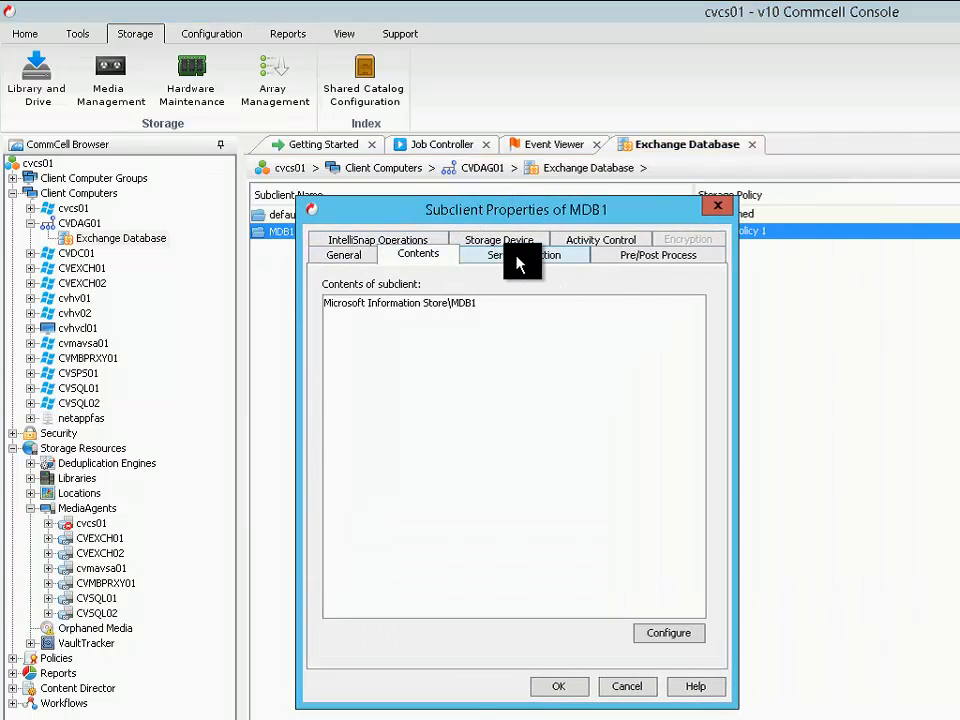
click(512, 256)
click(405, 239)
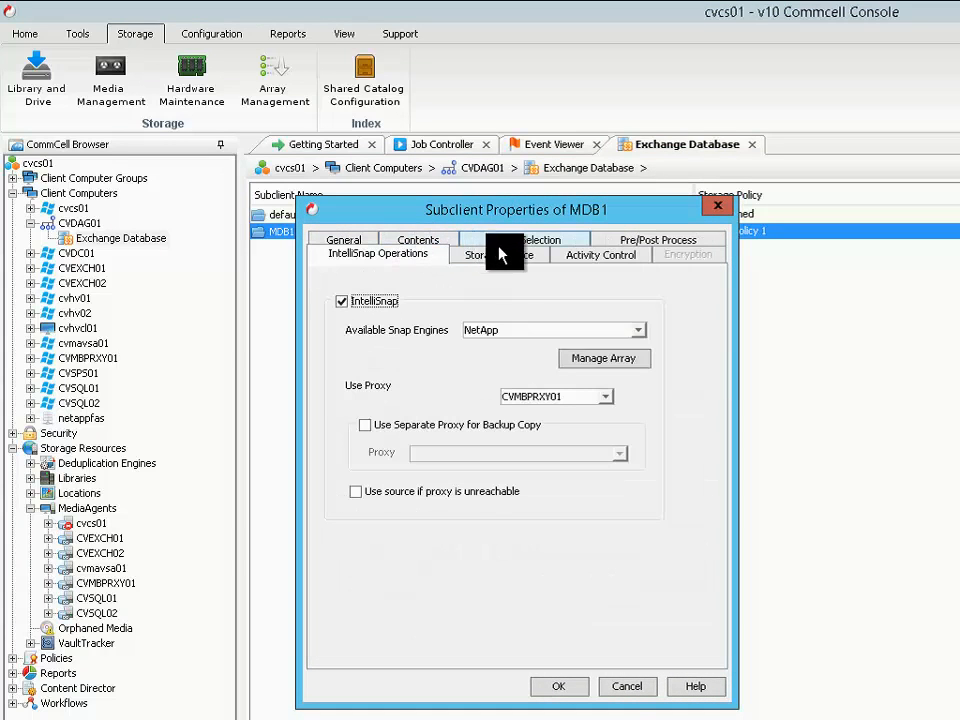
click(574, 685)
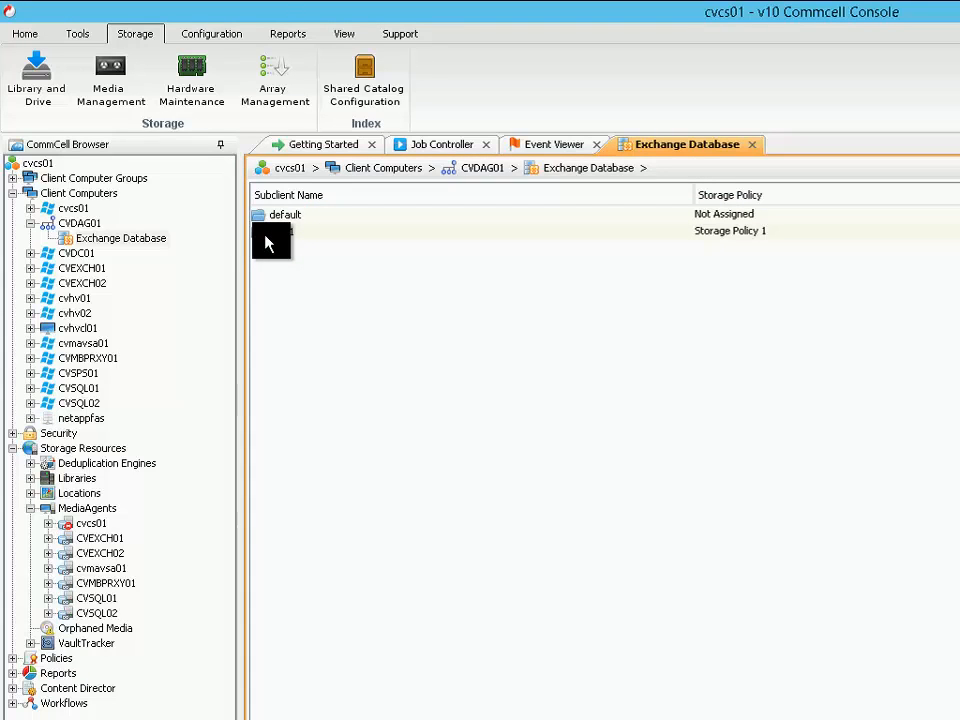
Review the backup options for the MDB1 subclient and leave them without starting a backup
right_click(265, 237)
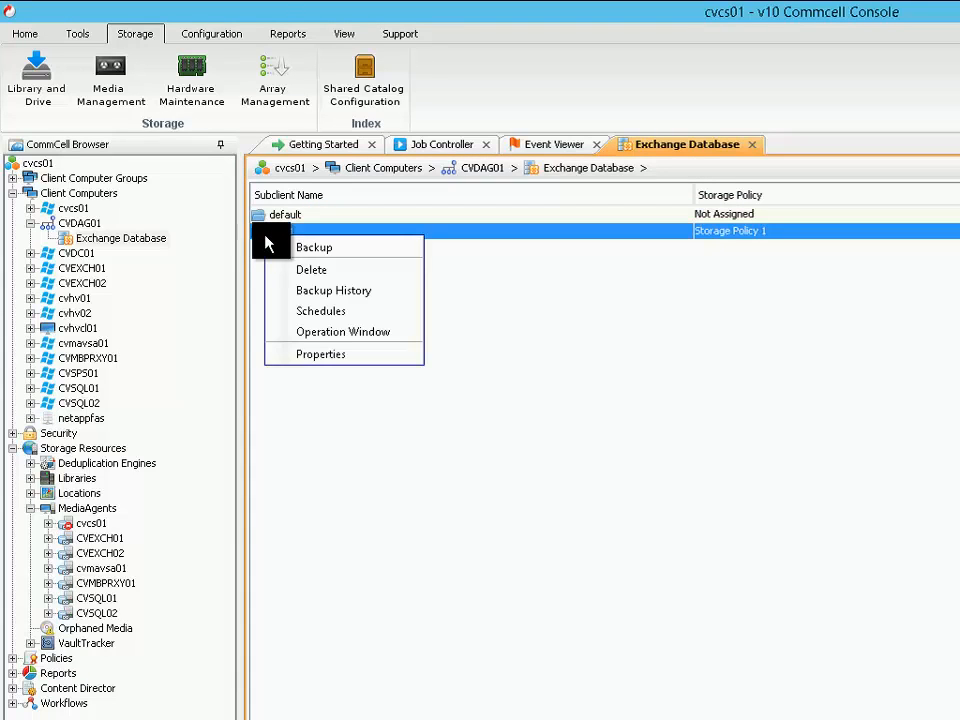
click(372, 250)
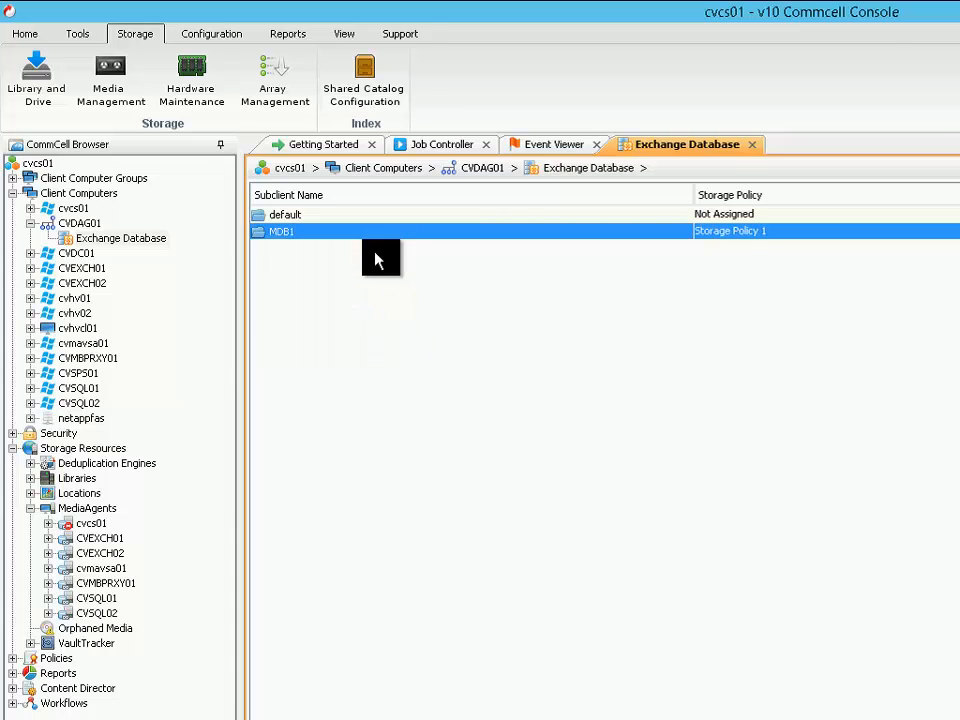
drag(621, 289, 291, 298)
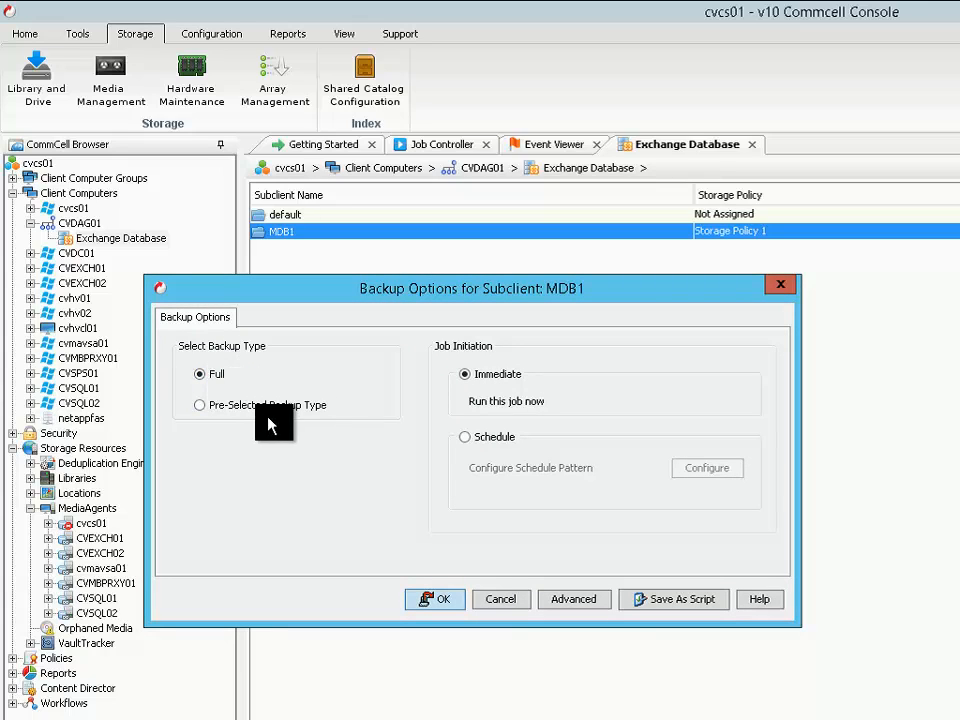
click(505, 600)
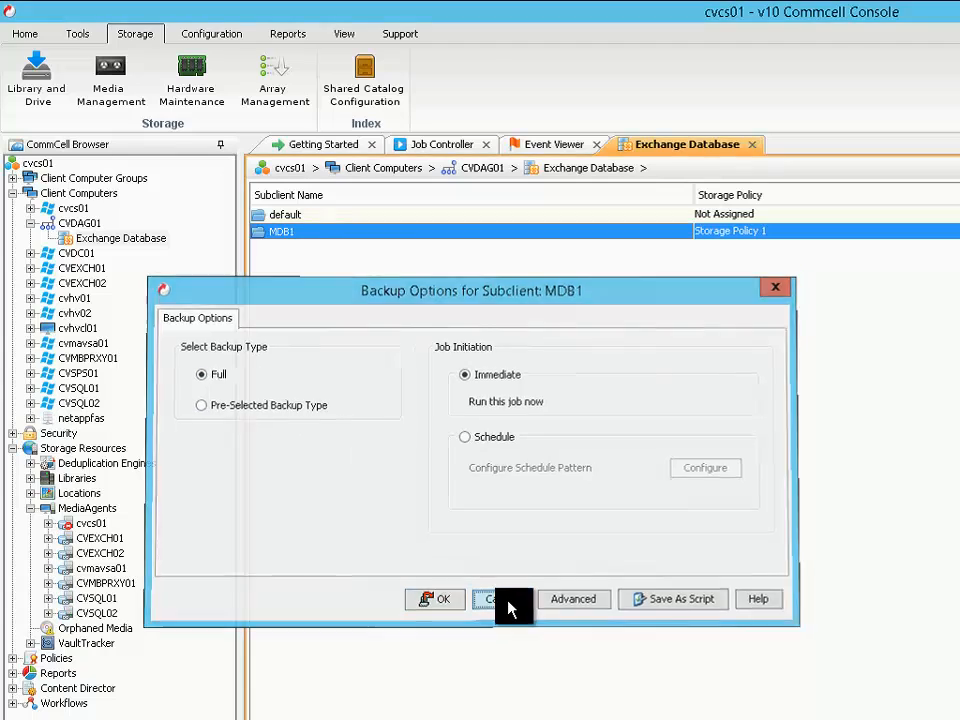
Review the general properties of CVDAG01's Exchange Database agent, including backup type and DAG name, without making changes
right_click(105, 249)
click(148, 294)
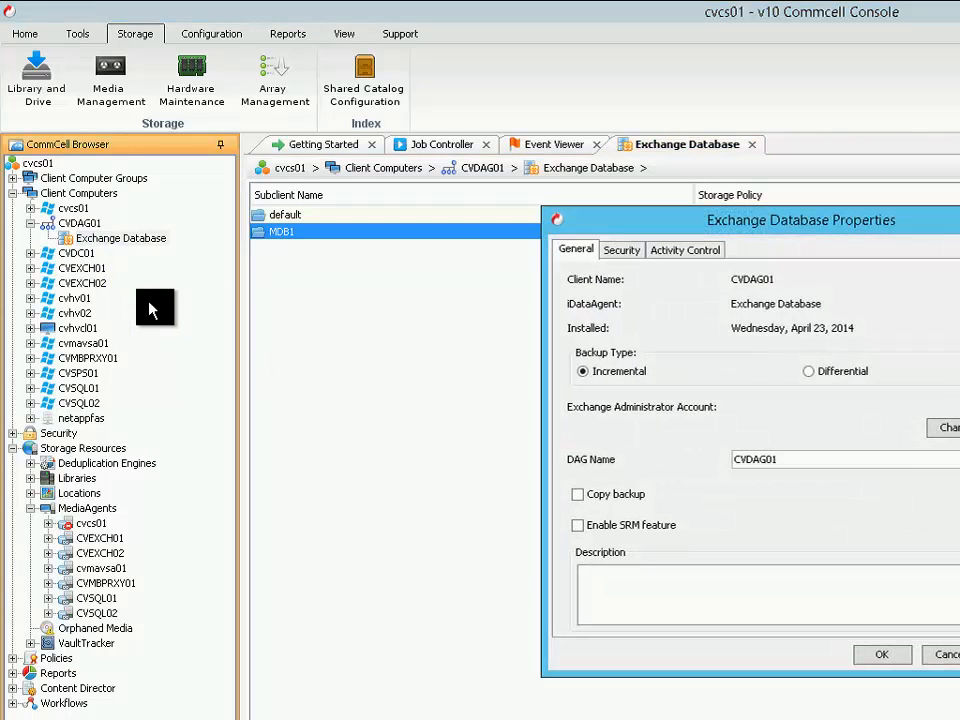
drag(615, 229, 316, 238)
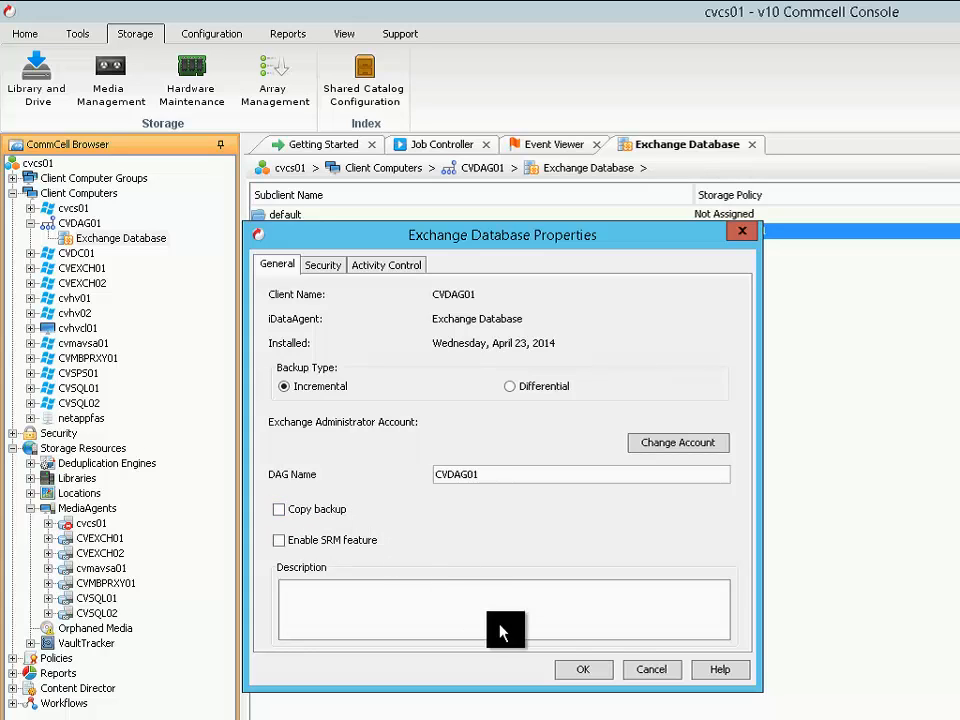
click(658, 678)
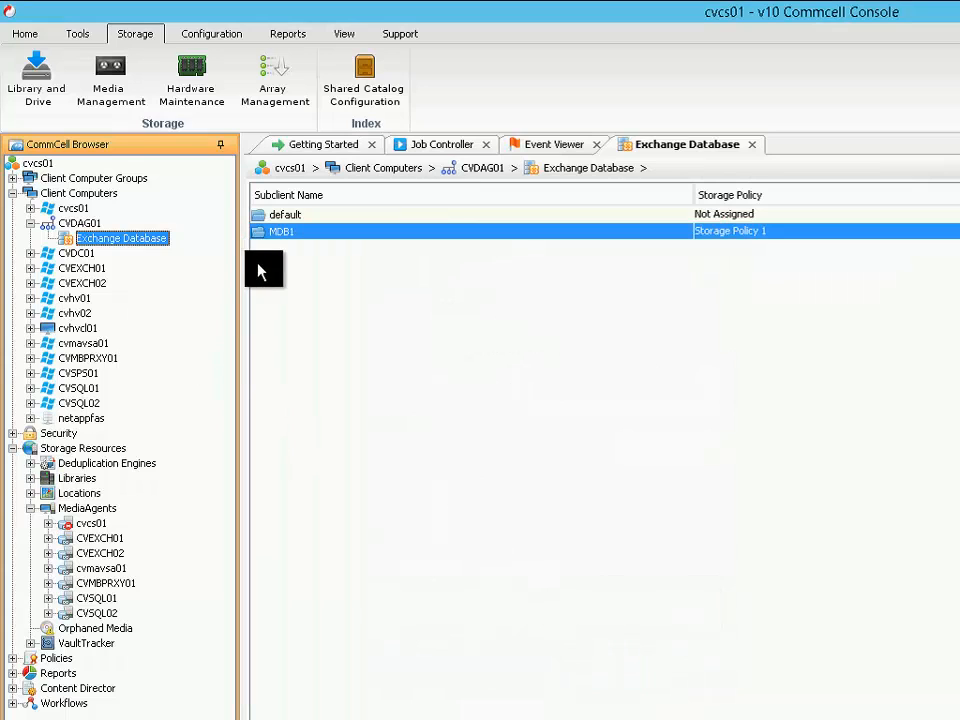
Enable Perform Consistency Check in the advanced options of an immediate full backup of the MDB1 subclient
right_click(304, 235)
click(322, 249)
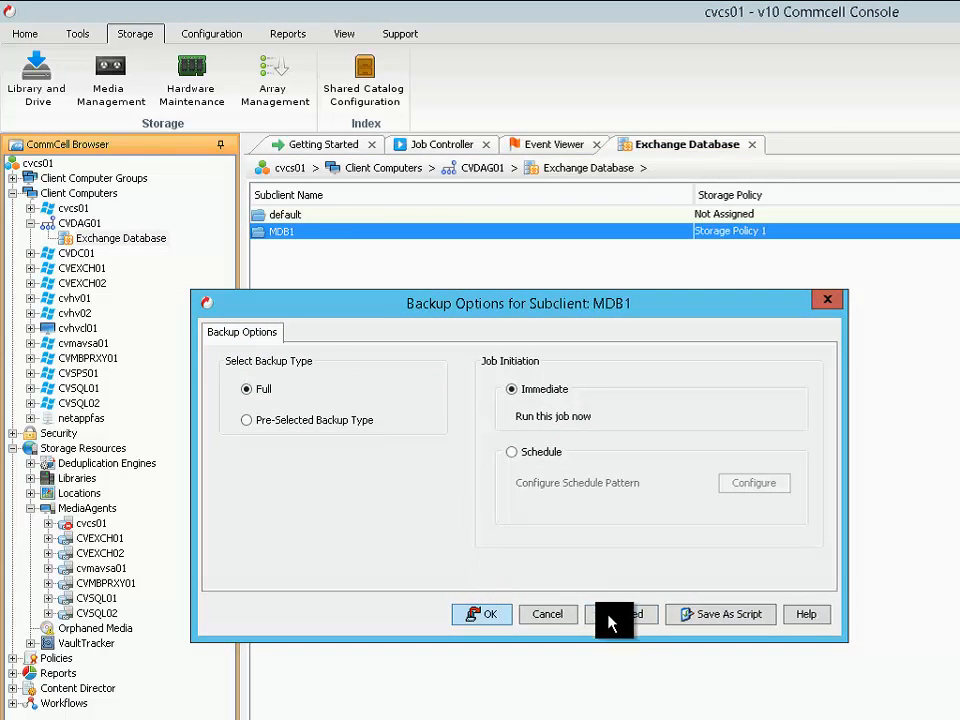
click(631, 620)
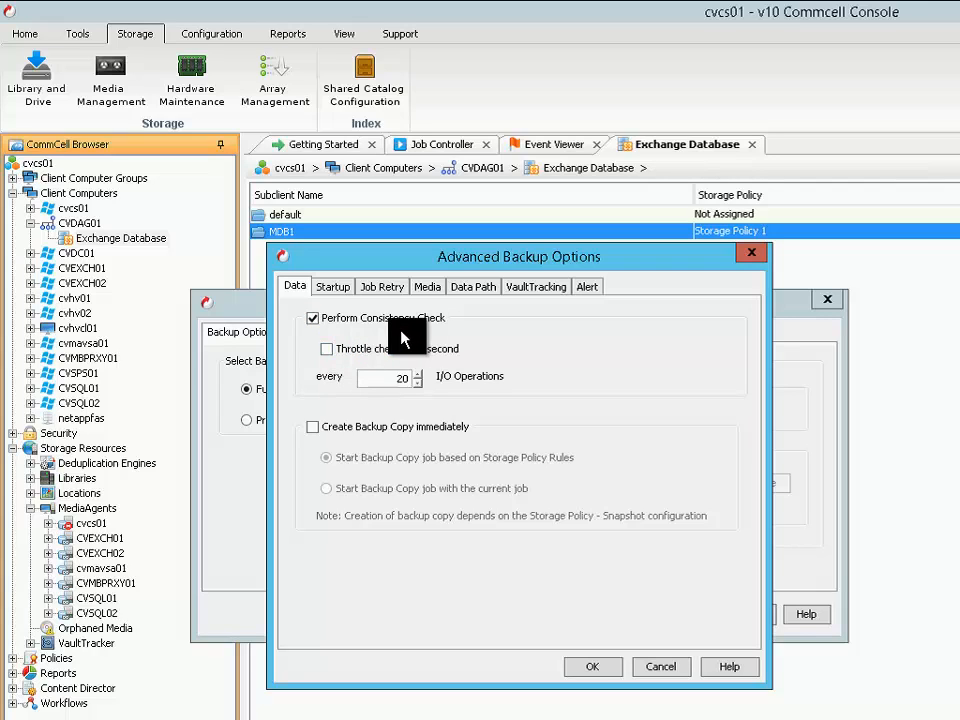
click(311, 322)
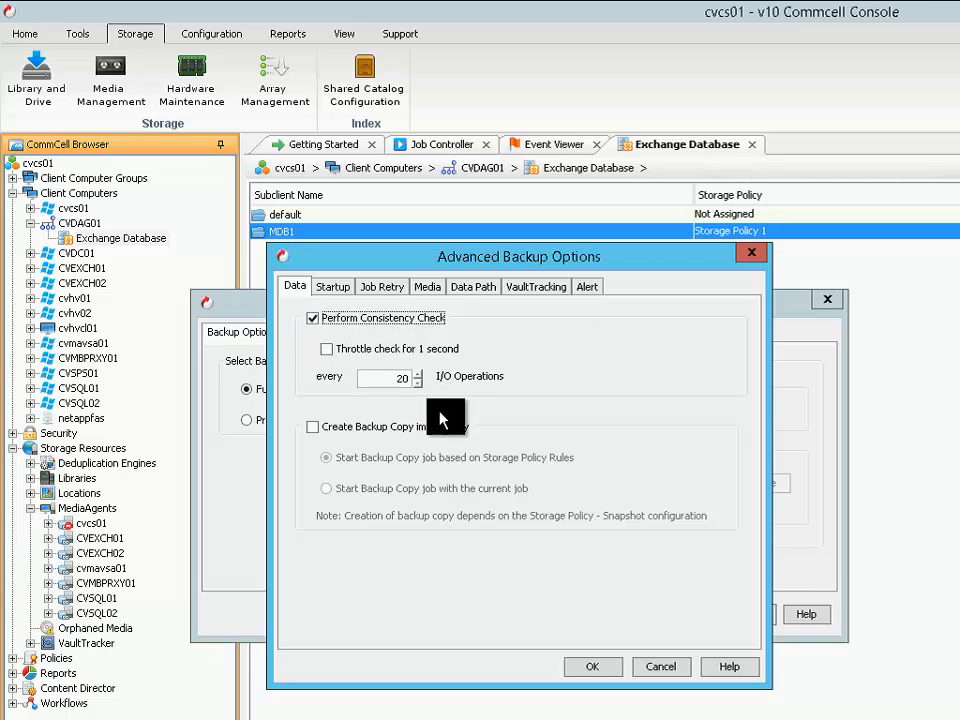
Start the immediate full backup of MDB1 with Perform Consistency Check and Create Backup Copy immediately both disabled
click(313, 427)
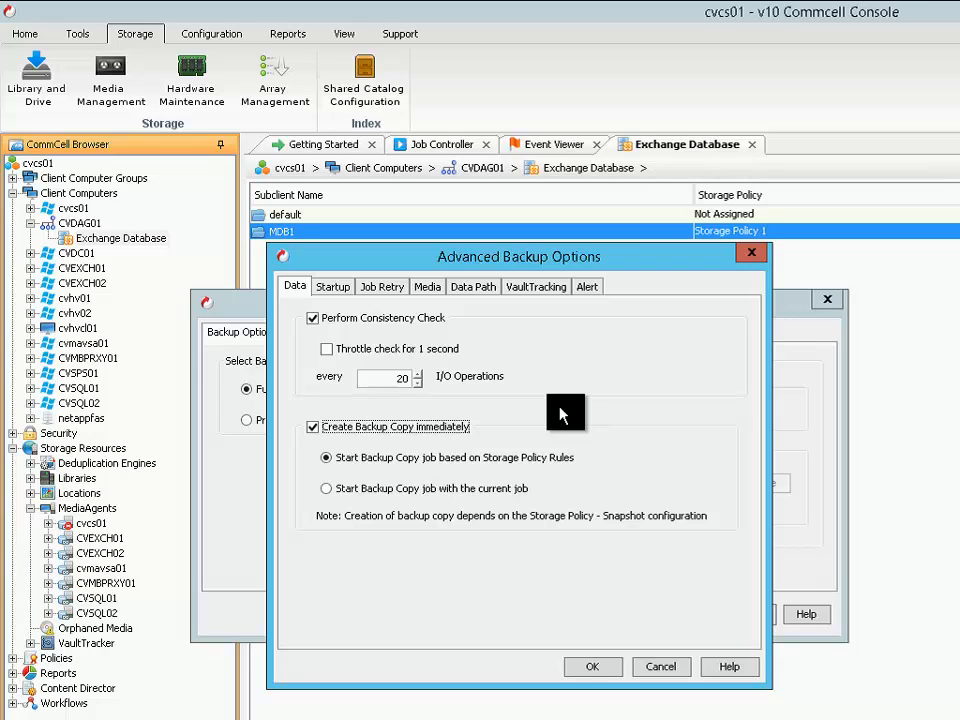
click(314, 428)
click(313, 318)
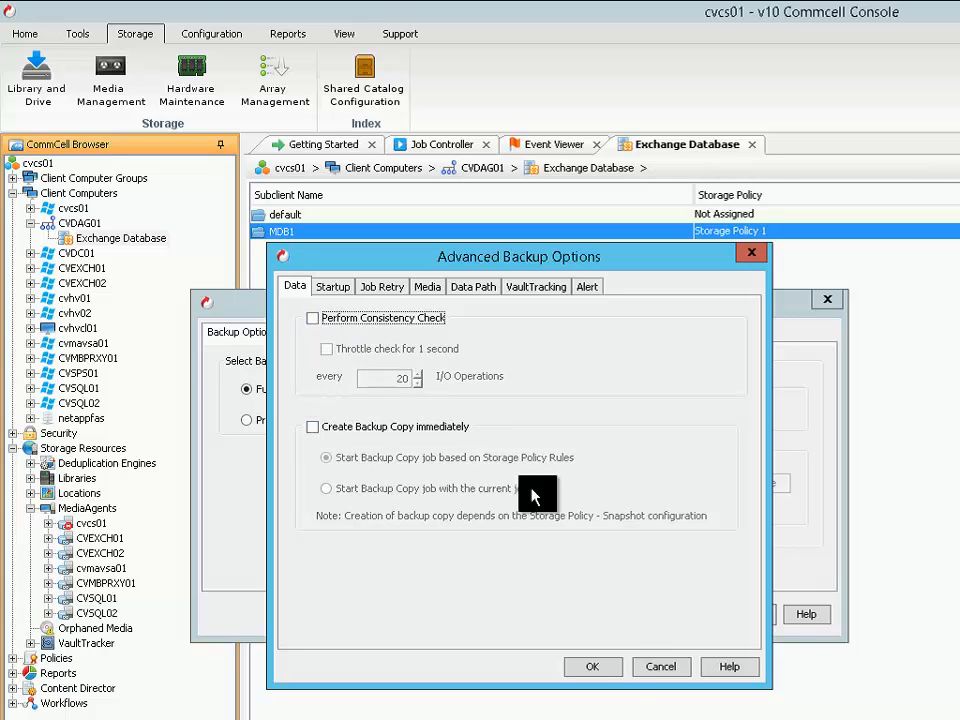
click(610, 668)
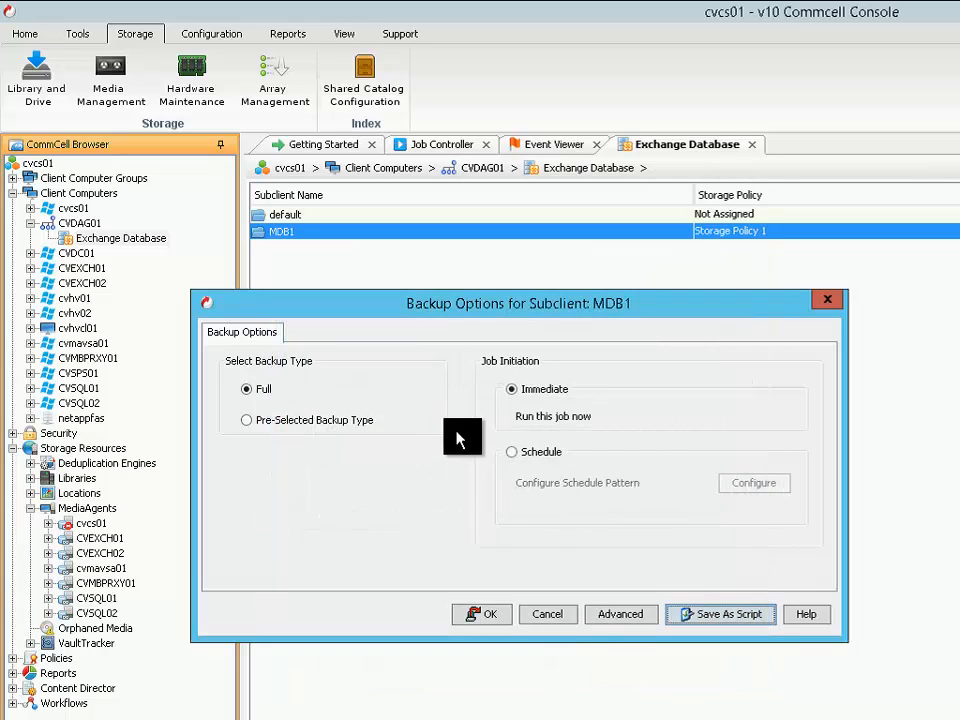
click(497, 621)
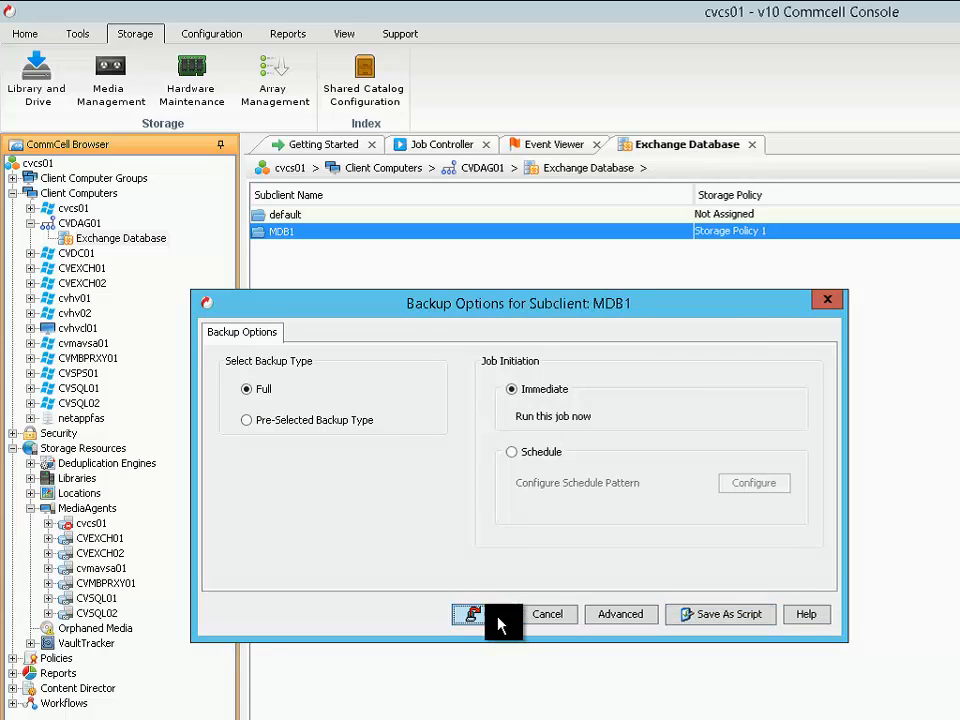
Check the MDB1 snap backup job's progress and events in the Job Controller
click(424, 150)
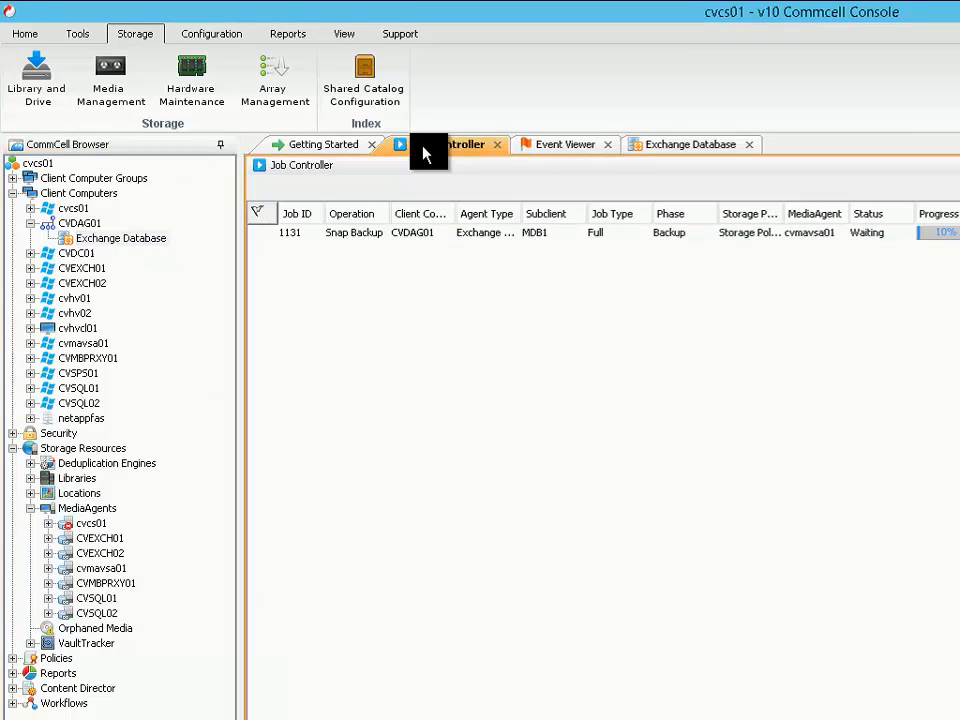
click(410, 232)
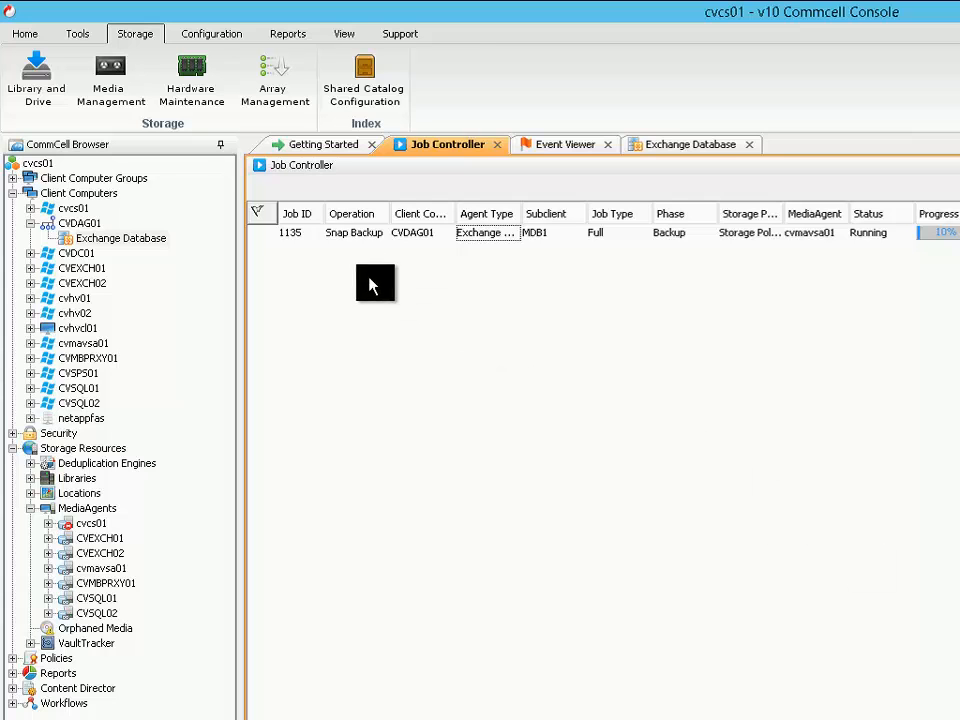
double_click(346, 232)
drag(755, 250, 423, 283)
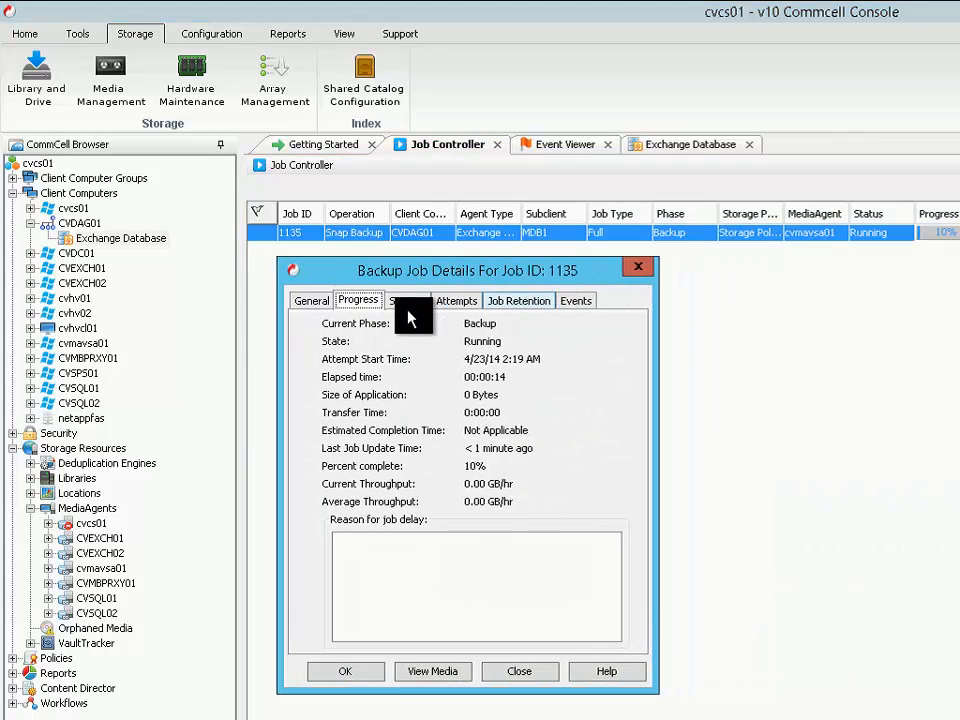
click(575, 300)
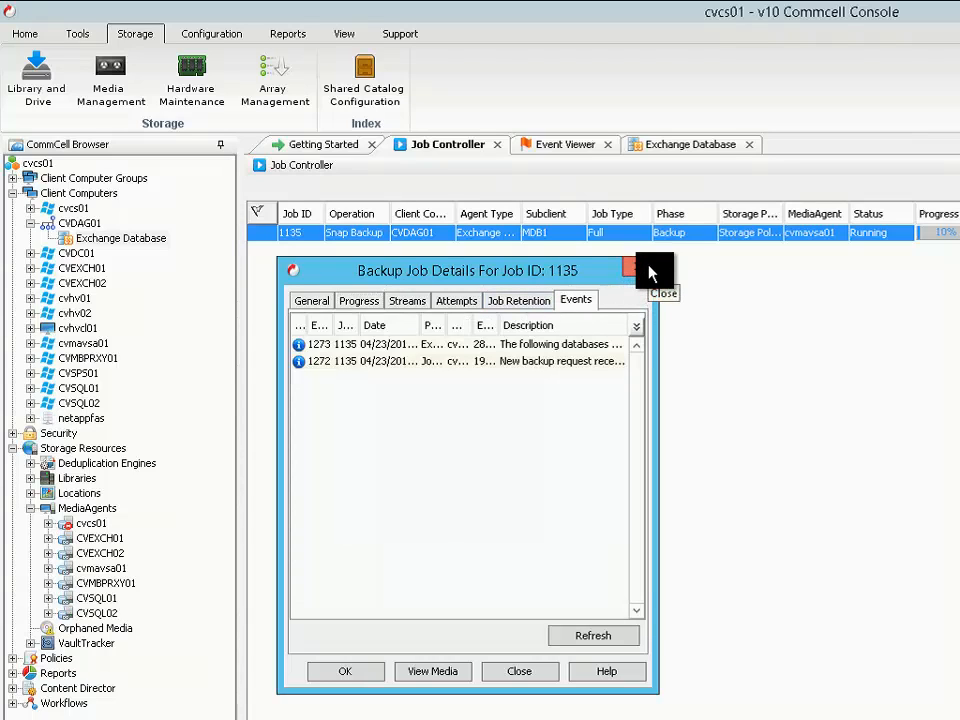
click(648, 272)
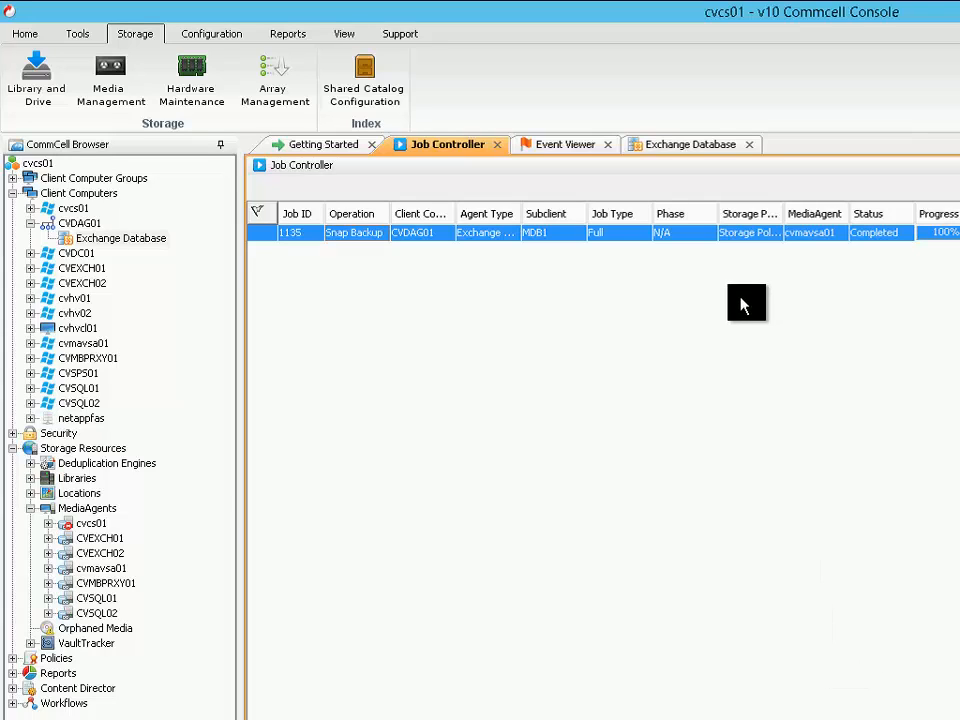
Create a new subclient named Local DBs under CVDAG01's Exchange Database agent
click(676, 147)
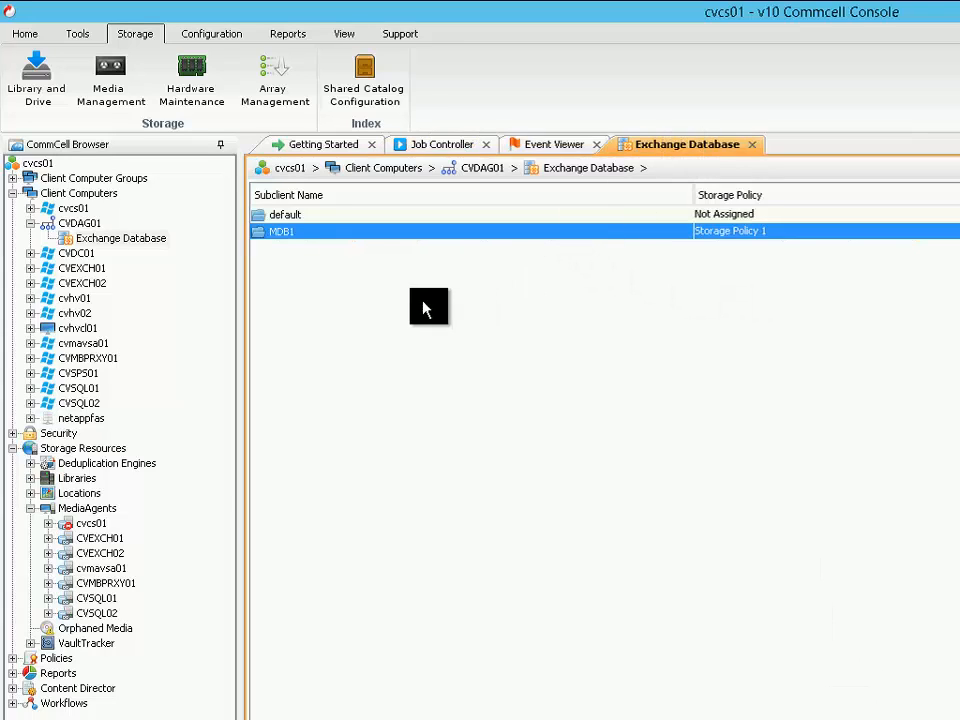
right_click(89, 241)
mouse_move(122, 257)
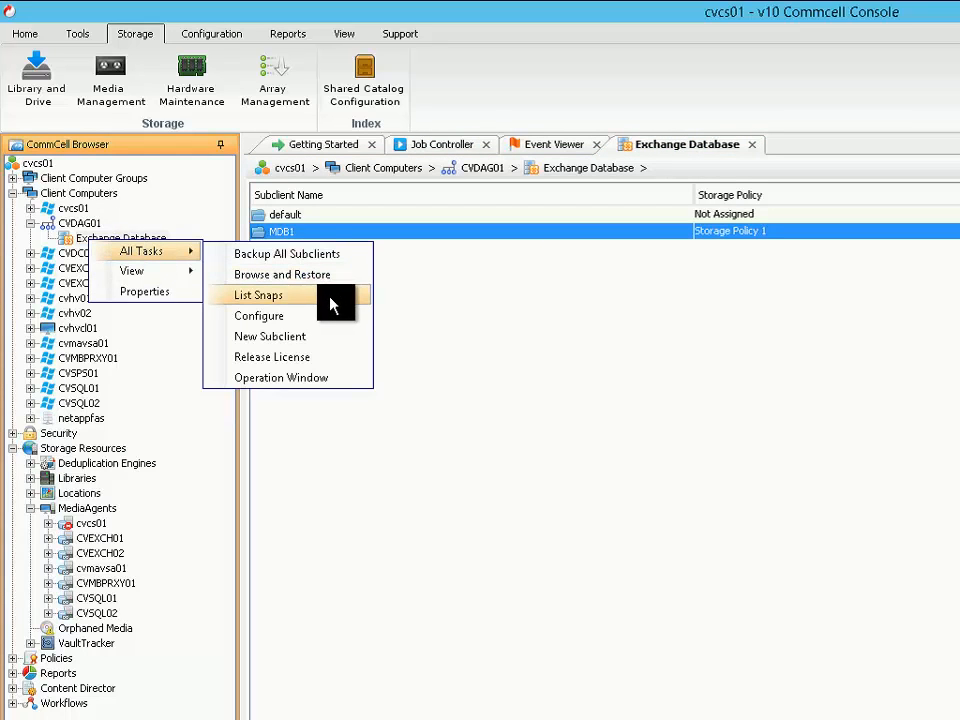
click(313, 346)
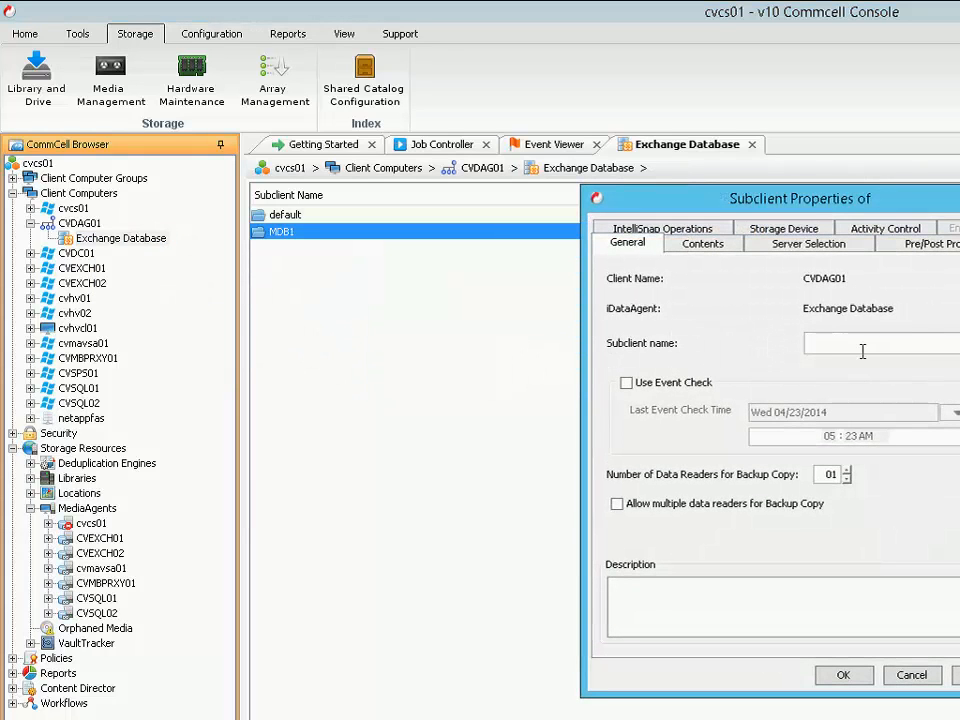
text(Local DBs)
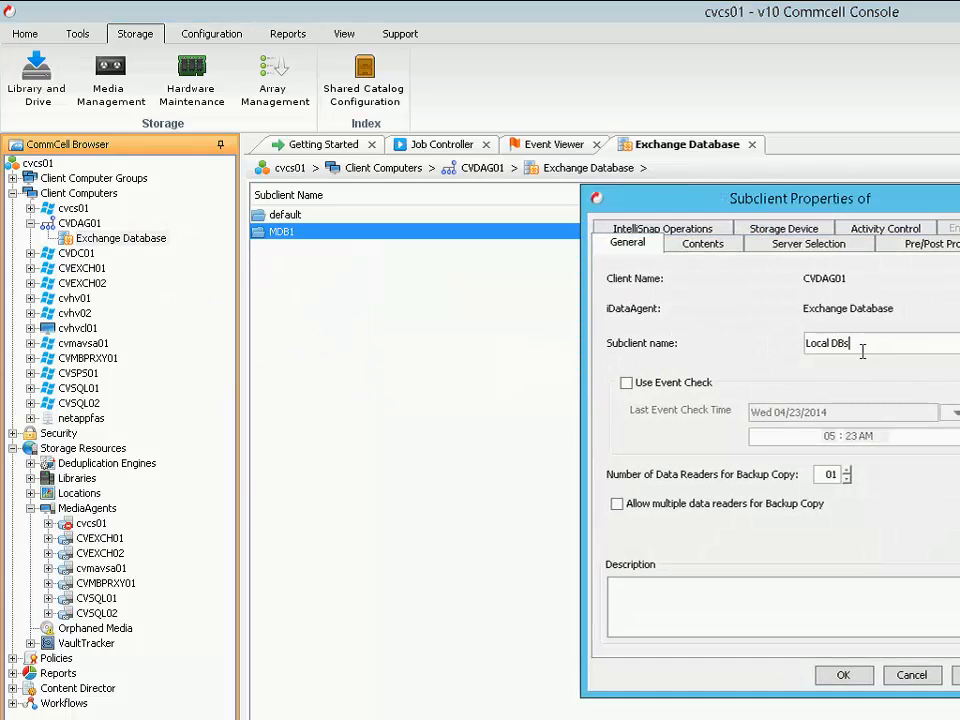
click(729, 250)
click(944, 619)
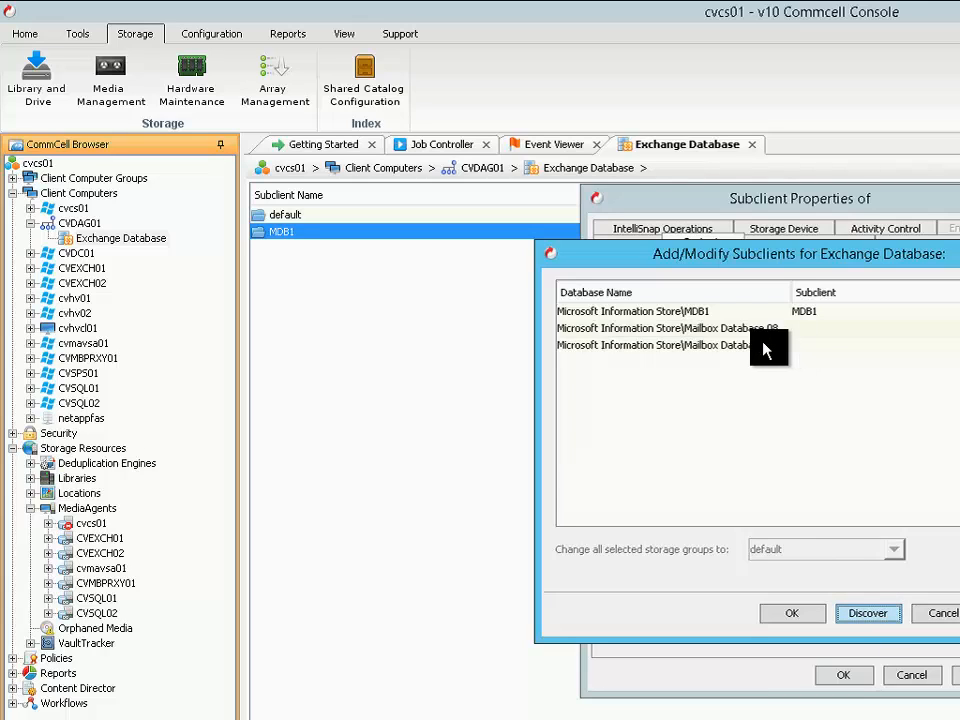
click(766, 332)
shift+click(940, 345)
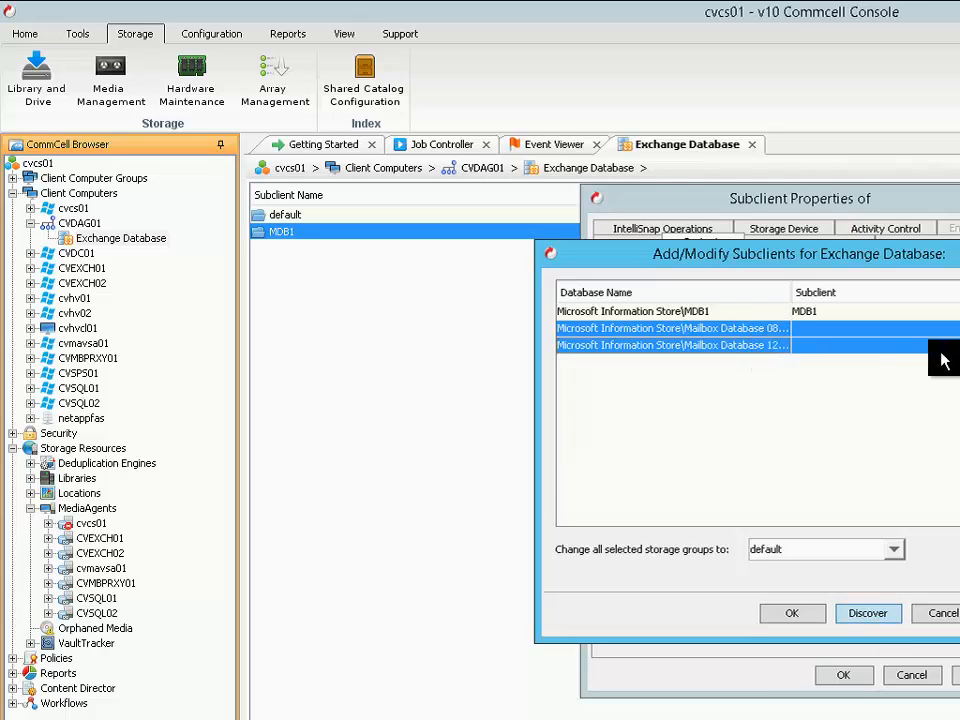
click(897, 558)
click(780, 592)
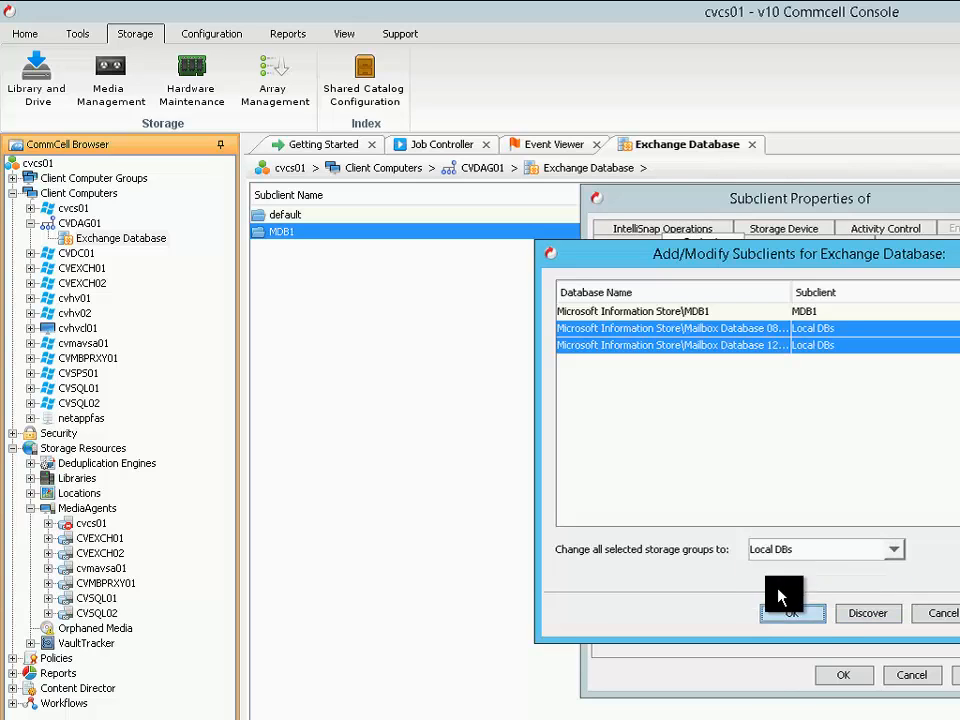
click(806, 619)
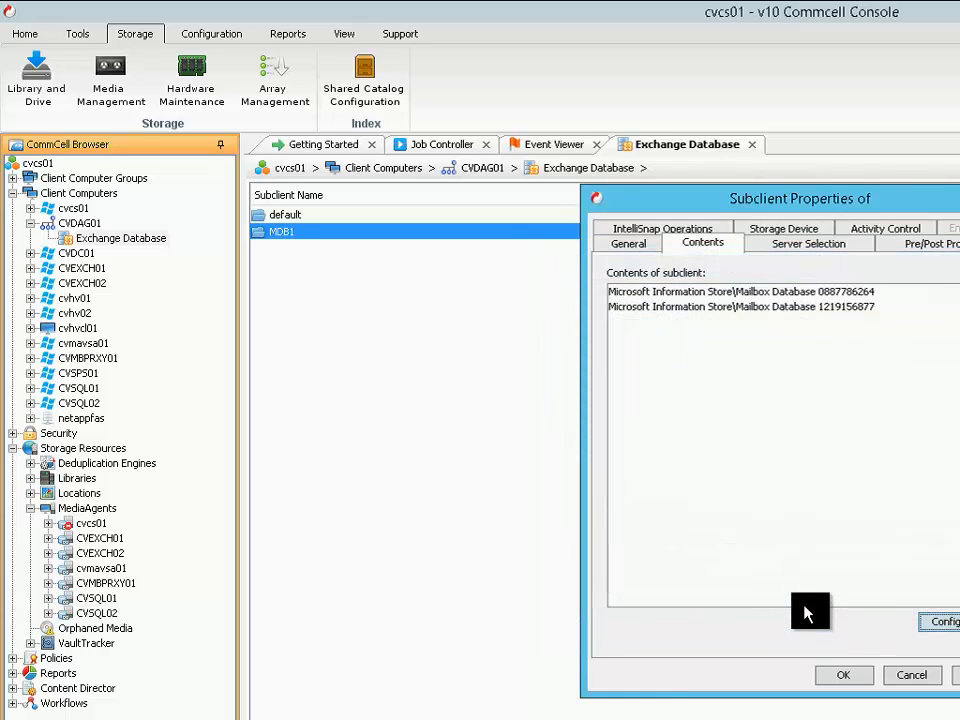
Assign Storage Policy 1 to the Local DBs subclient, leaving automatic server selection on and IntelliSnap off
click(814, 256)
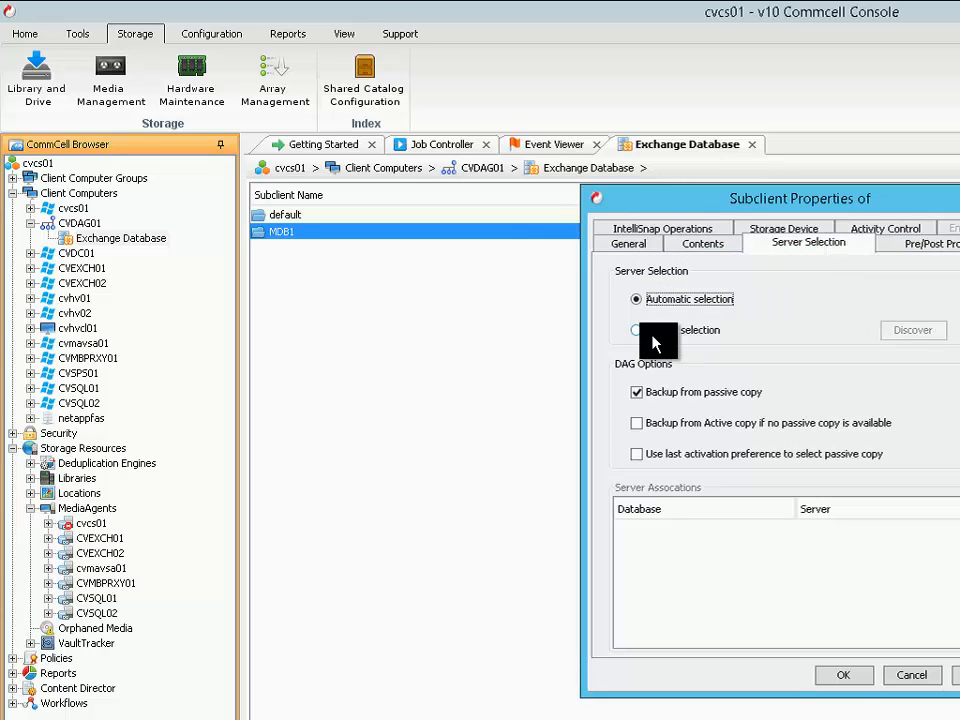
click(696, 232)
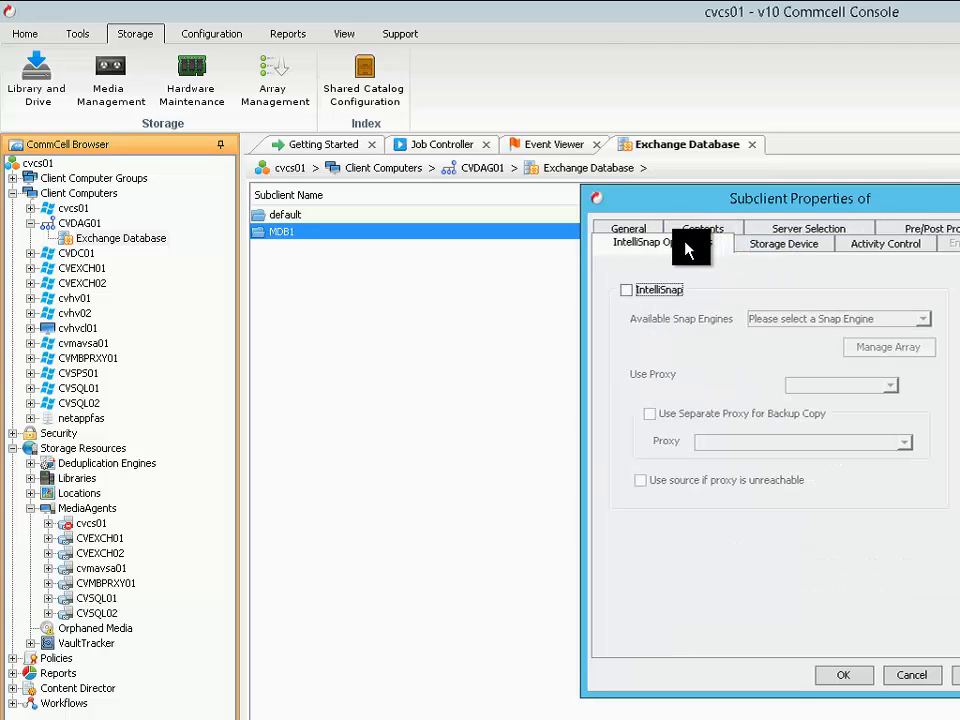
click(785, 248)
click(714, 340)
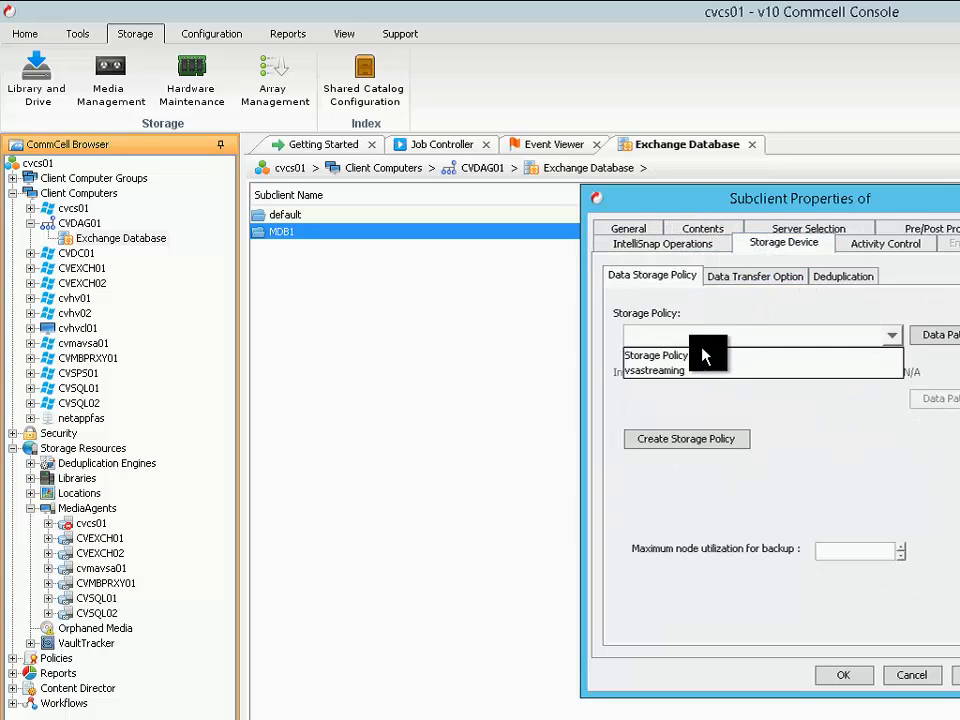
click(697, 357)
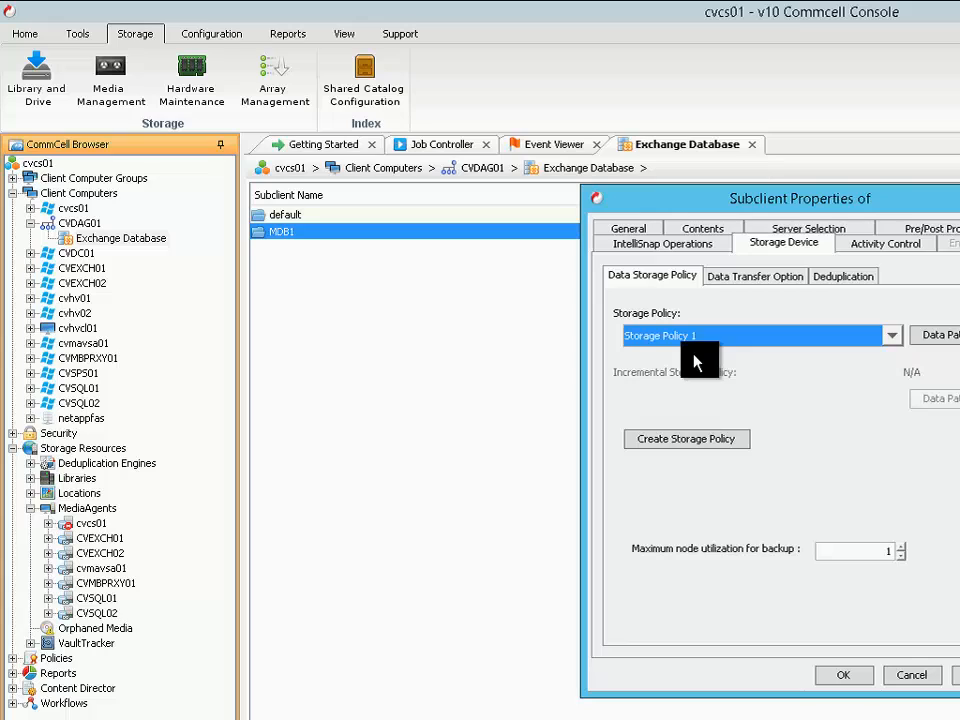
click(846, 678)
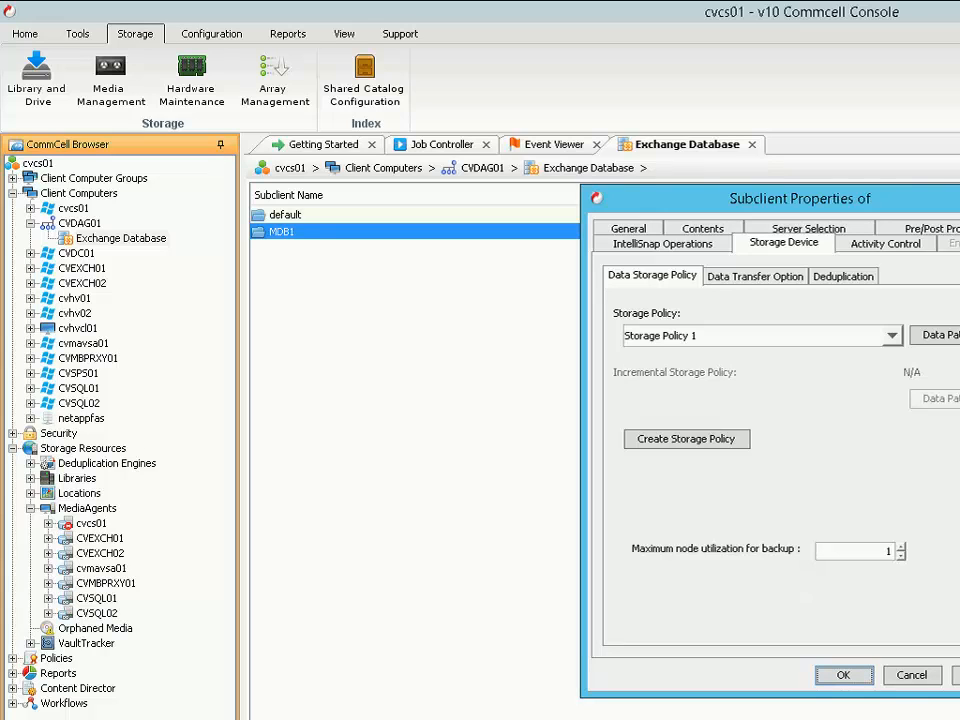
Set the Local DBs subclient's maximum node utilization for backup to 2 and save it without a backup schedule
click(705, 230)
click(689, 292)
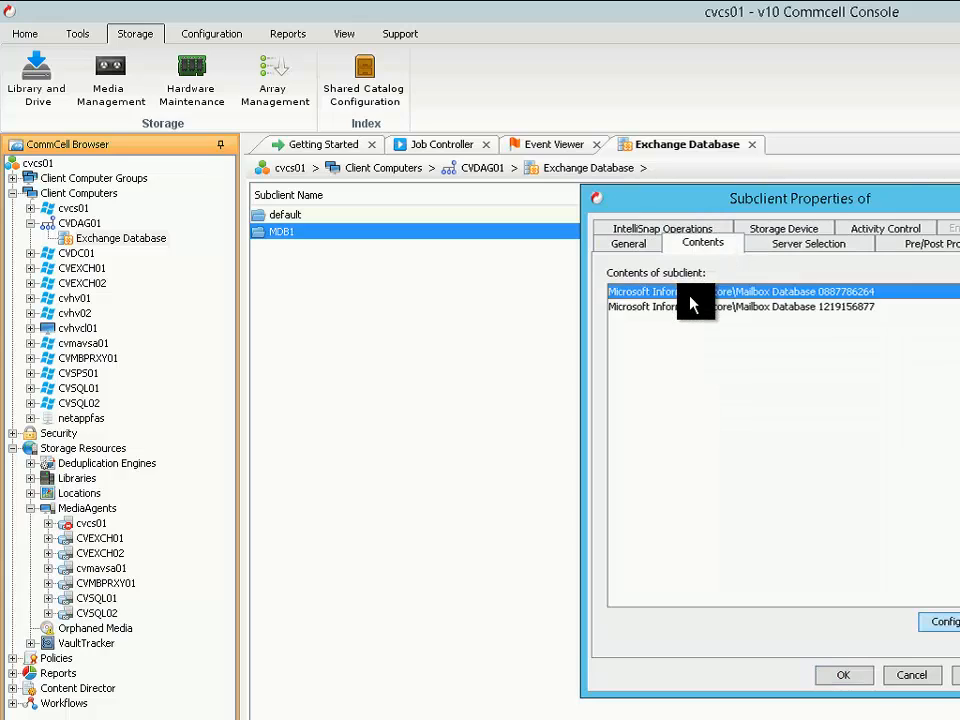
click(681, 306)
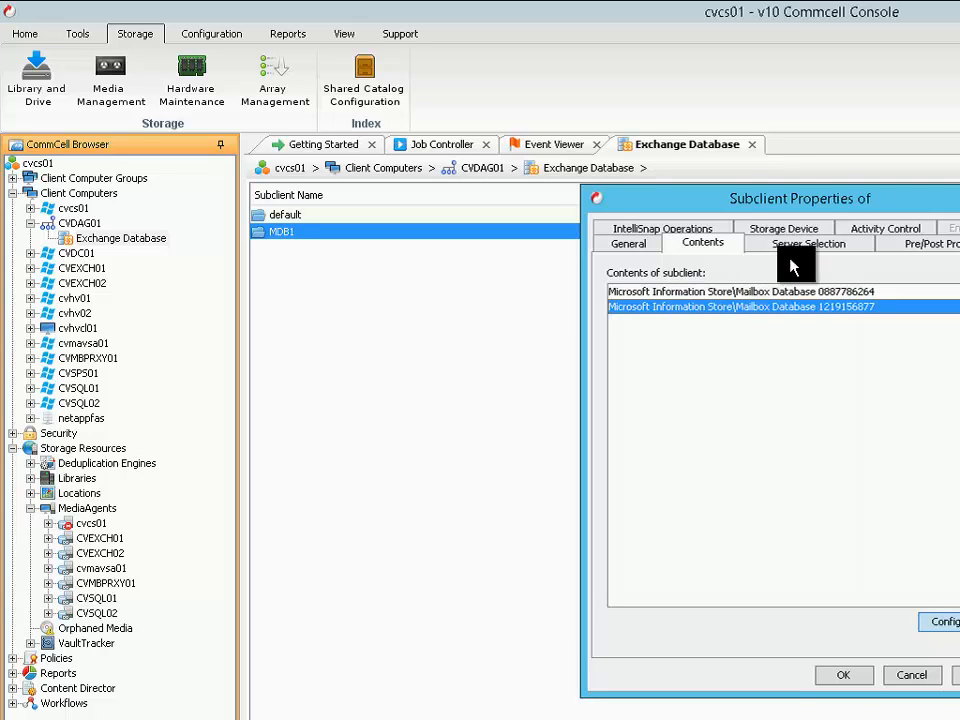
click(812, 229)
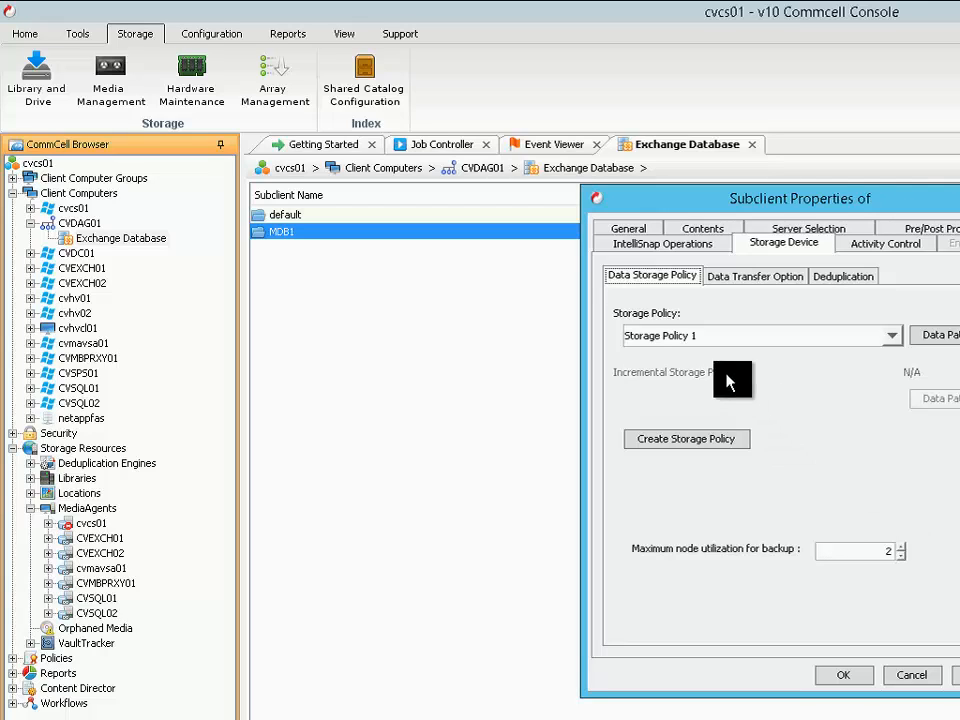
click(858, 680)
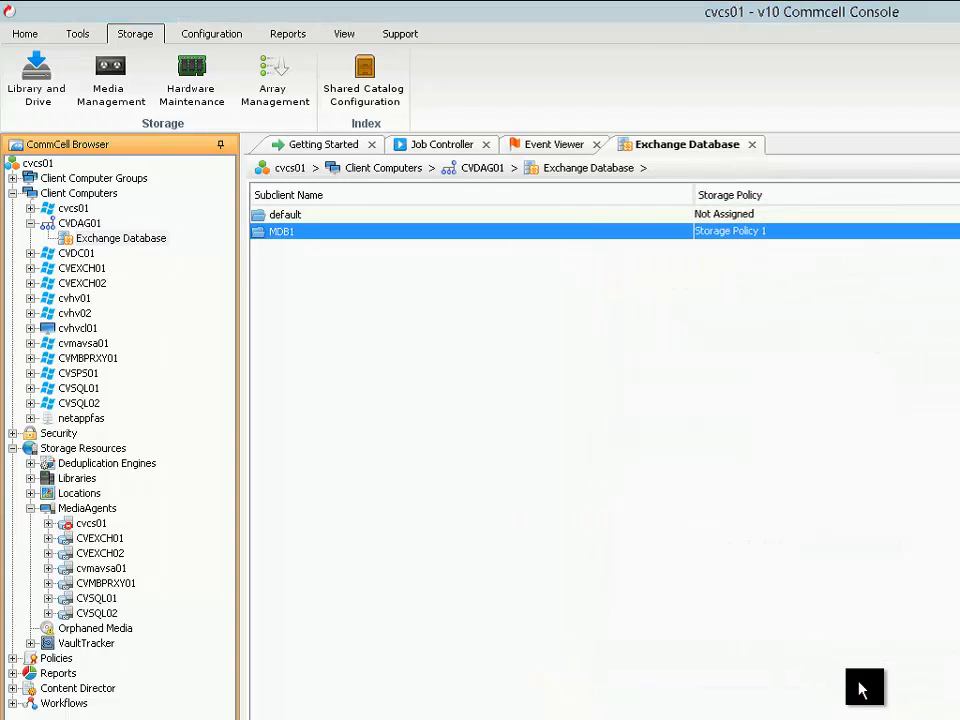
click(657, 401)
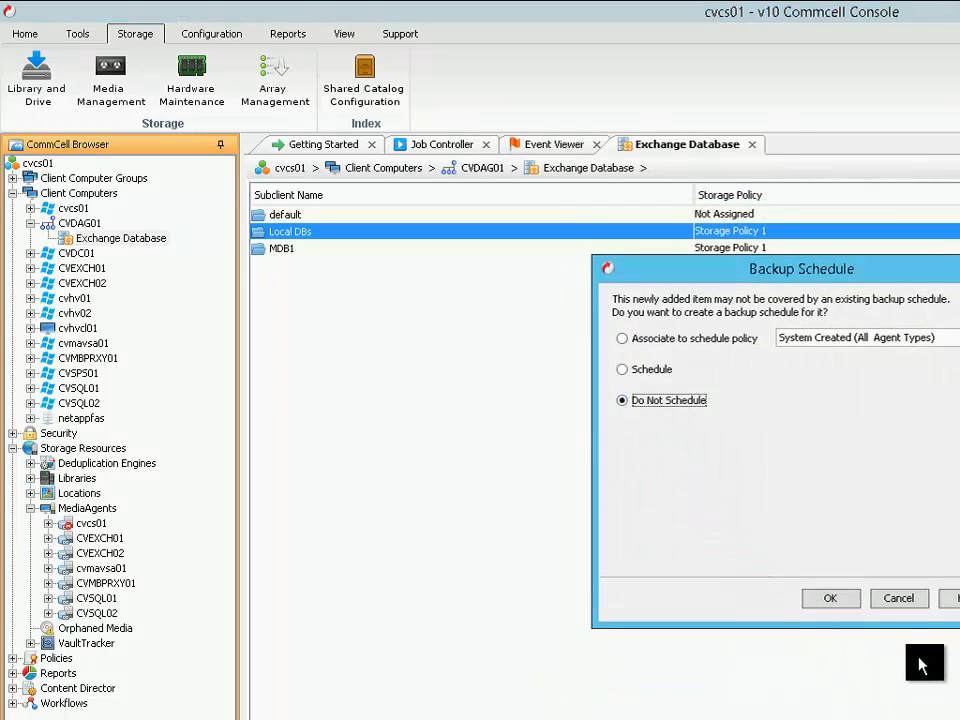
click(828, 600)
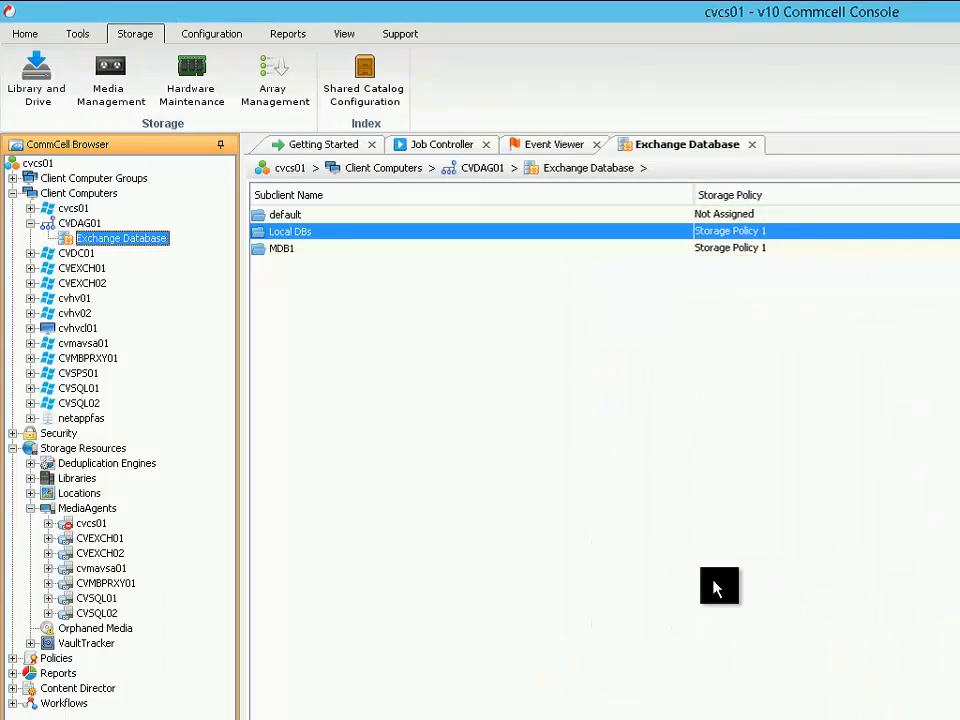
Run an immediate full backup of the Local DBs subclient
right_click(295, 233)
click(313, 246)
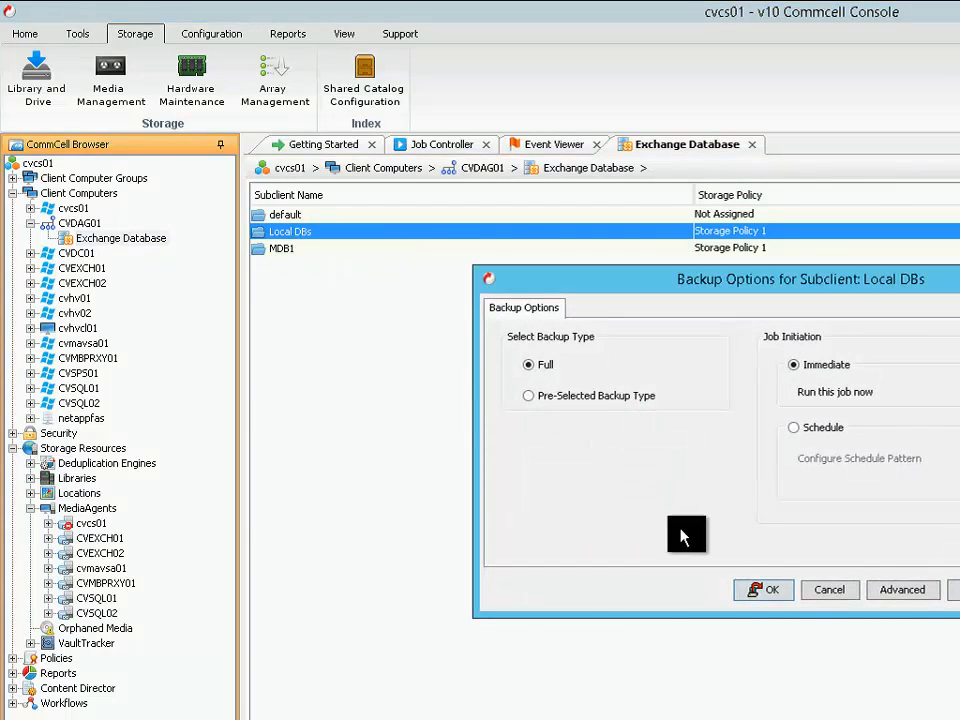
click(777, 591)
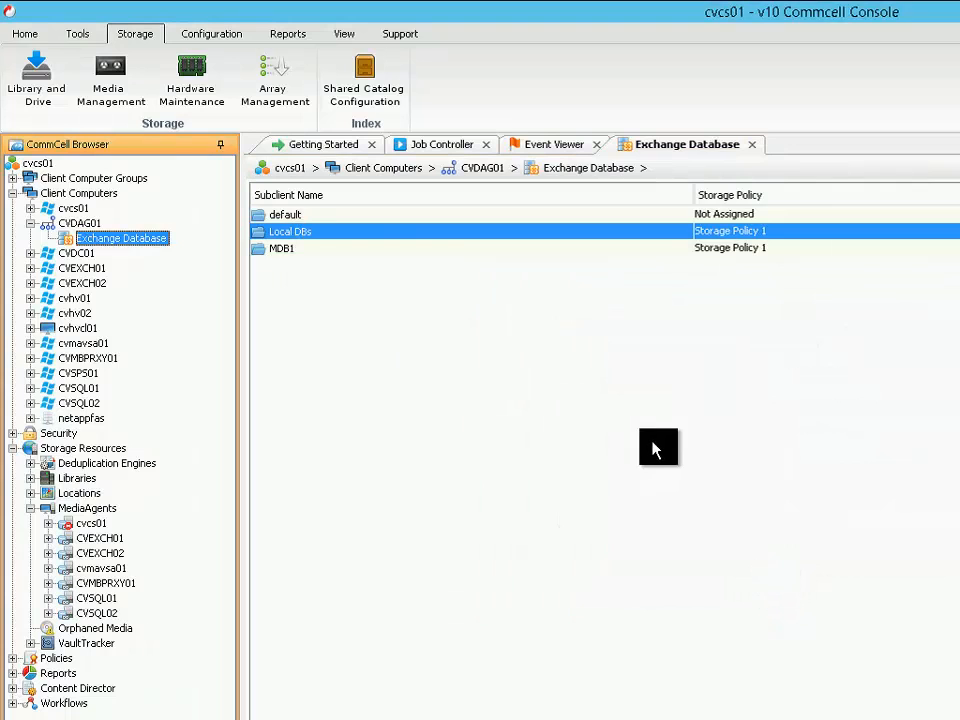
Run an immediate backup of the MDB1 subclient using Pre-Selected Backup Type
right_click(285, 250)
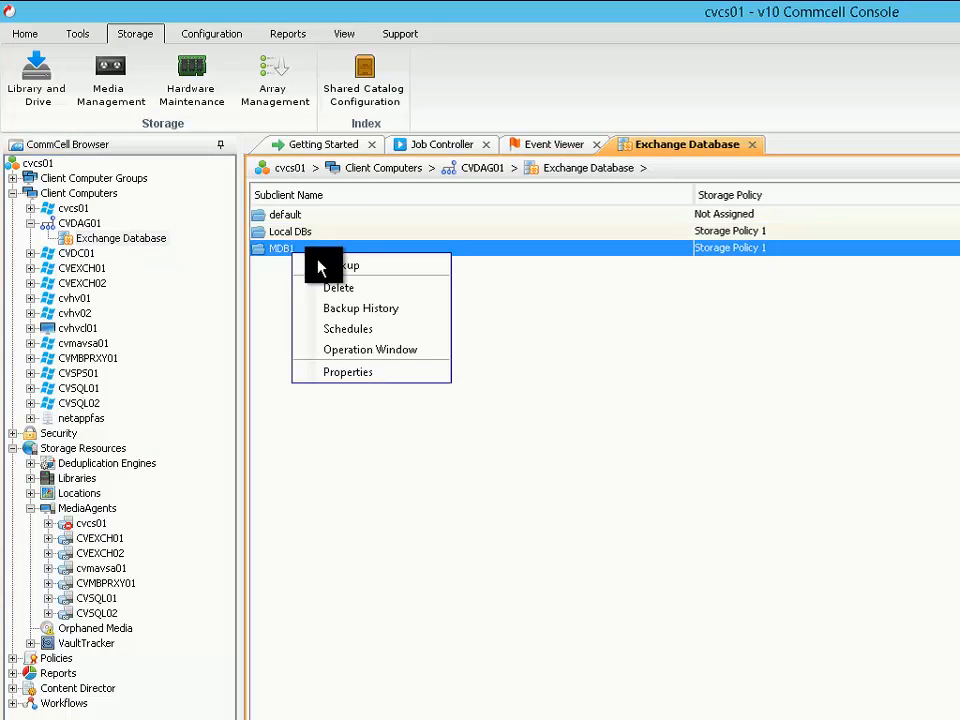
click(317, 264)
drag(612, 290, 396, 285)
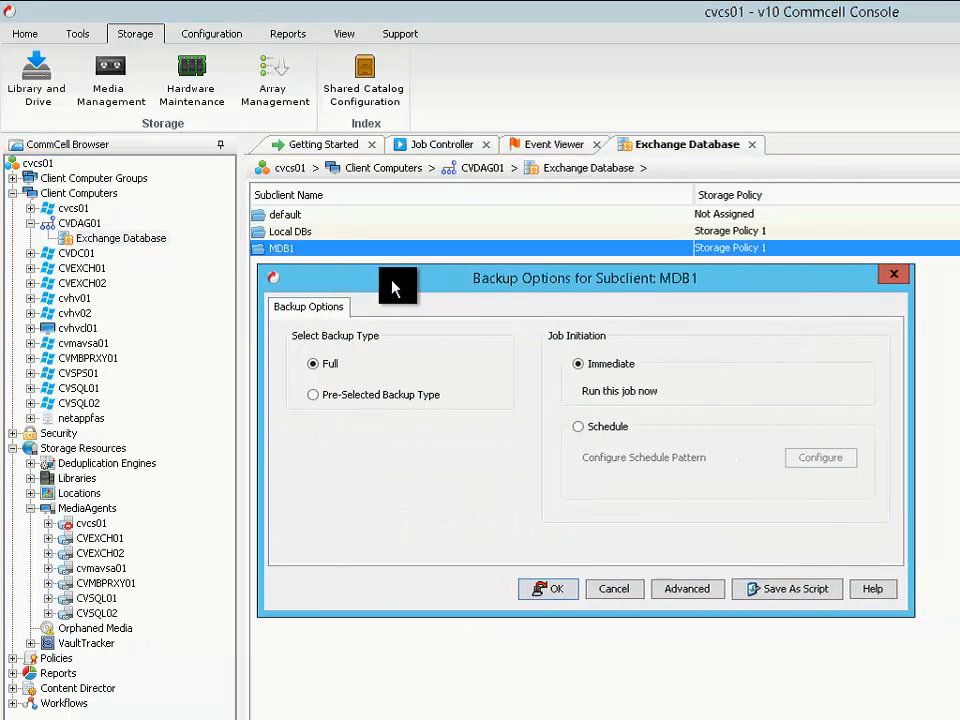
click(366, 397)
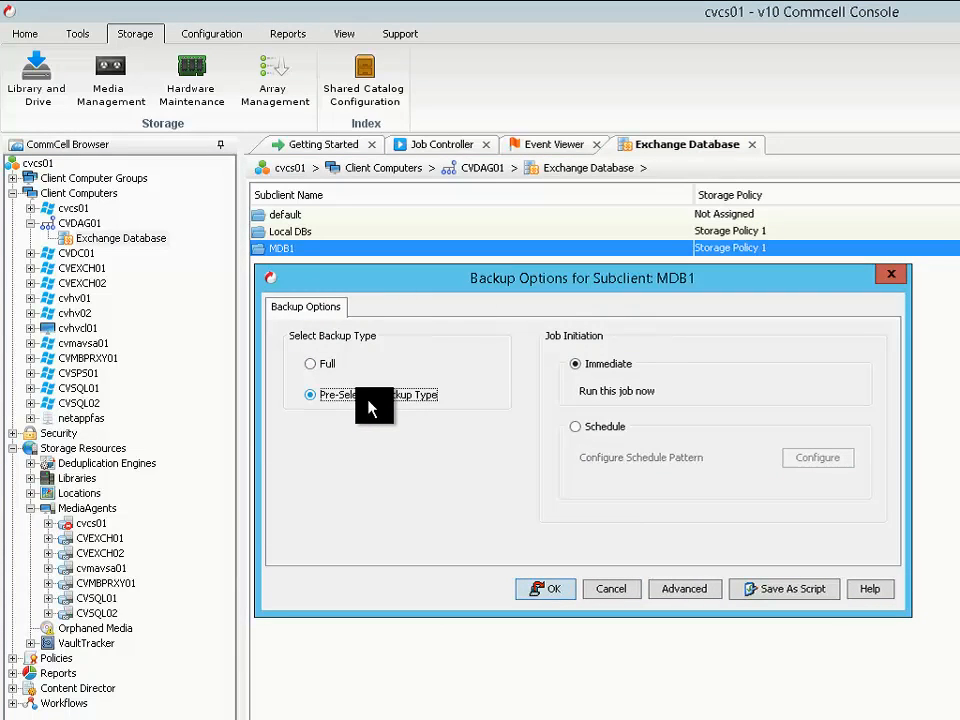
click(530, 589)
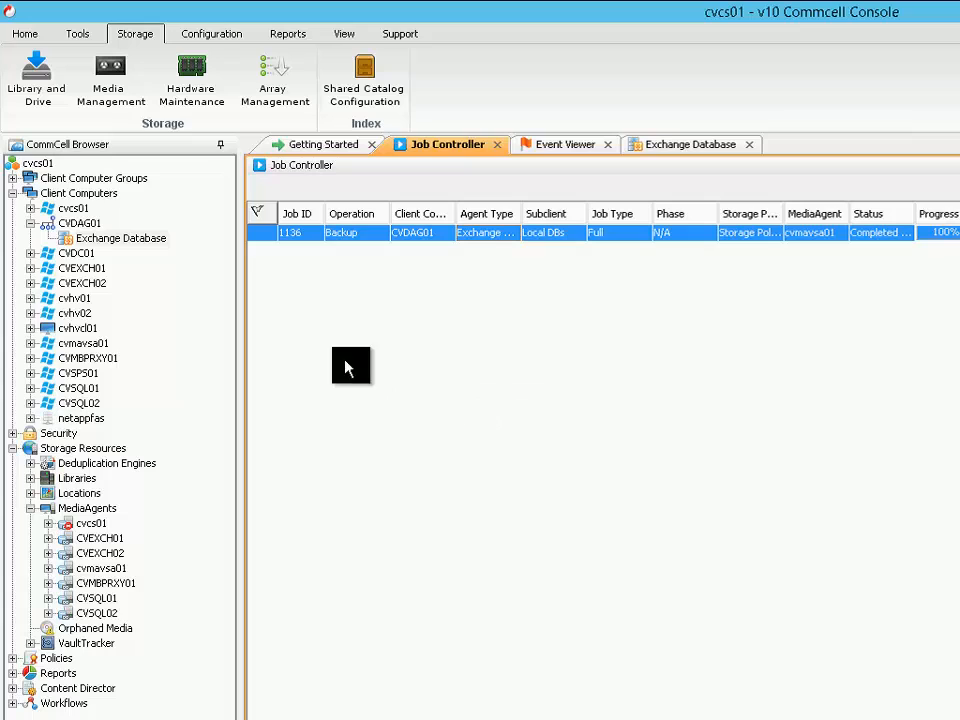
Browse the latest backup of CVDAG01's Exchange Database agent and list the databases in the Microsoft Information Store
right_click(68, 246)
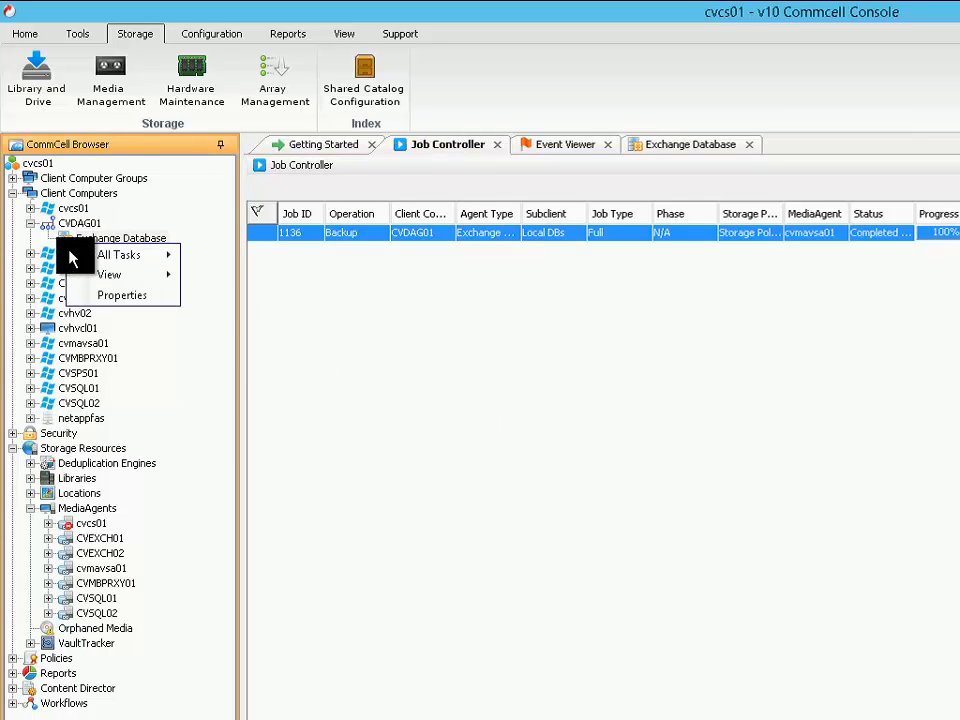
mouse_move(85, 256)
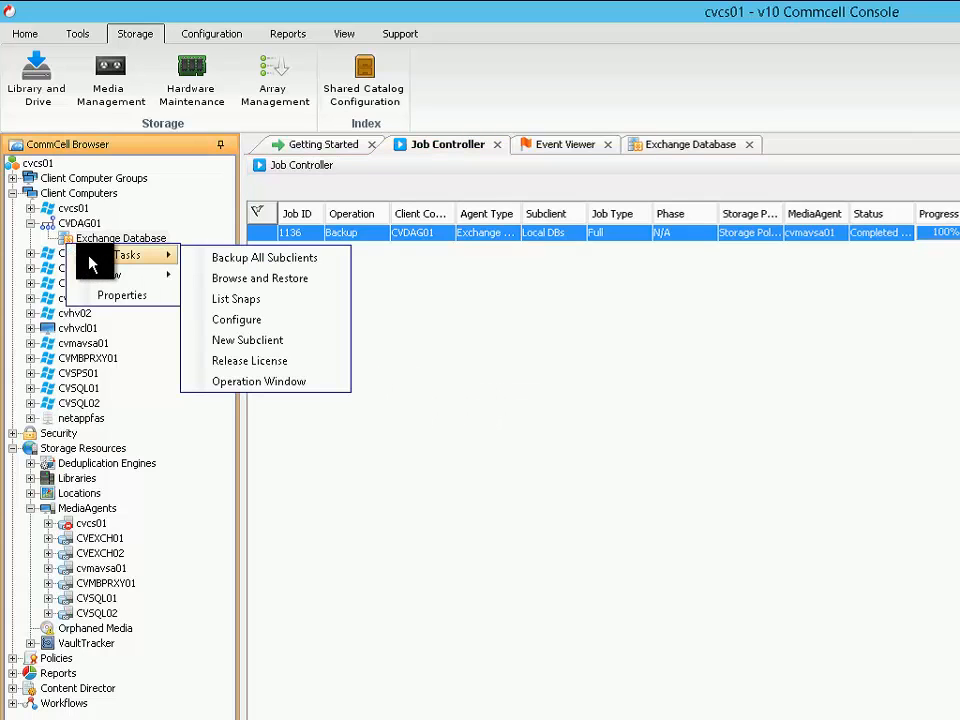
click(274, 285)
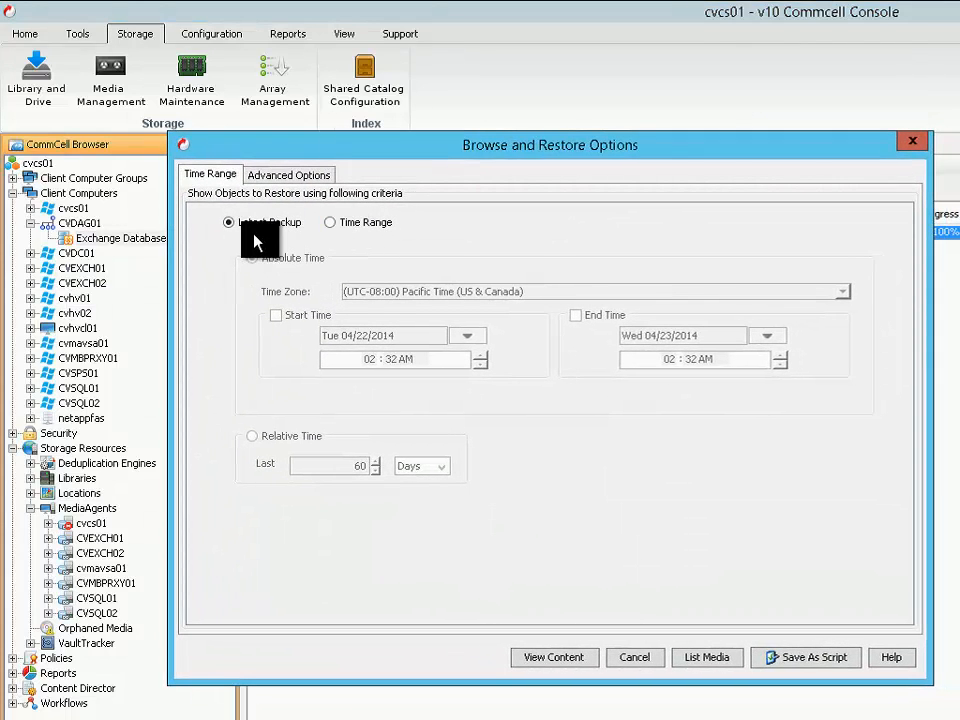
click(580, 665)
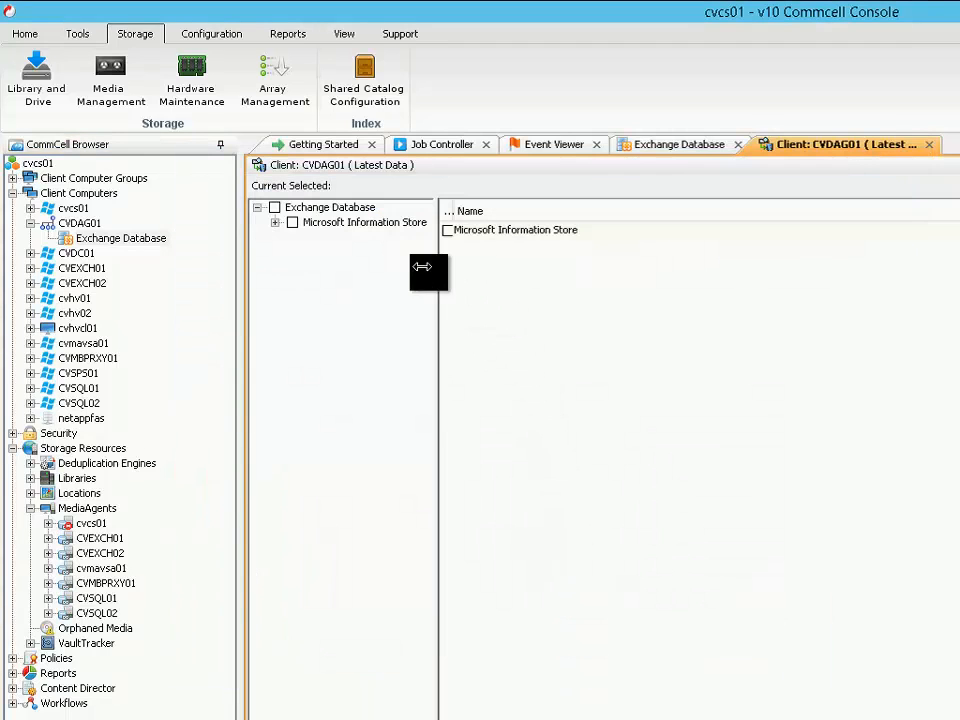
click(366, 224)
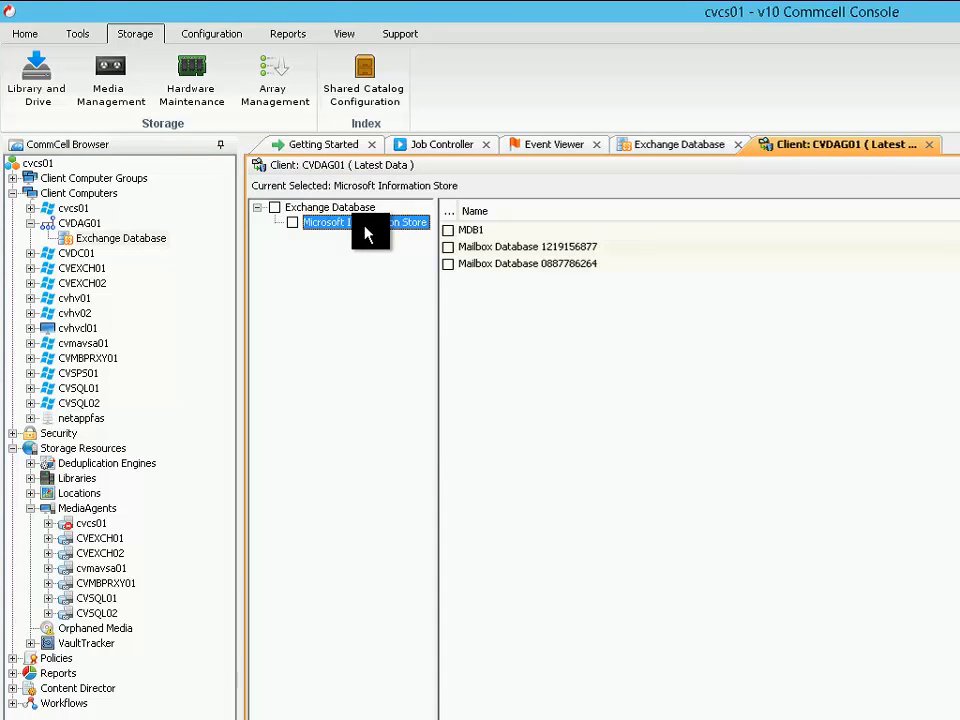
click(447, 230)
click(447, 247)
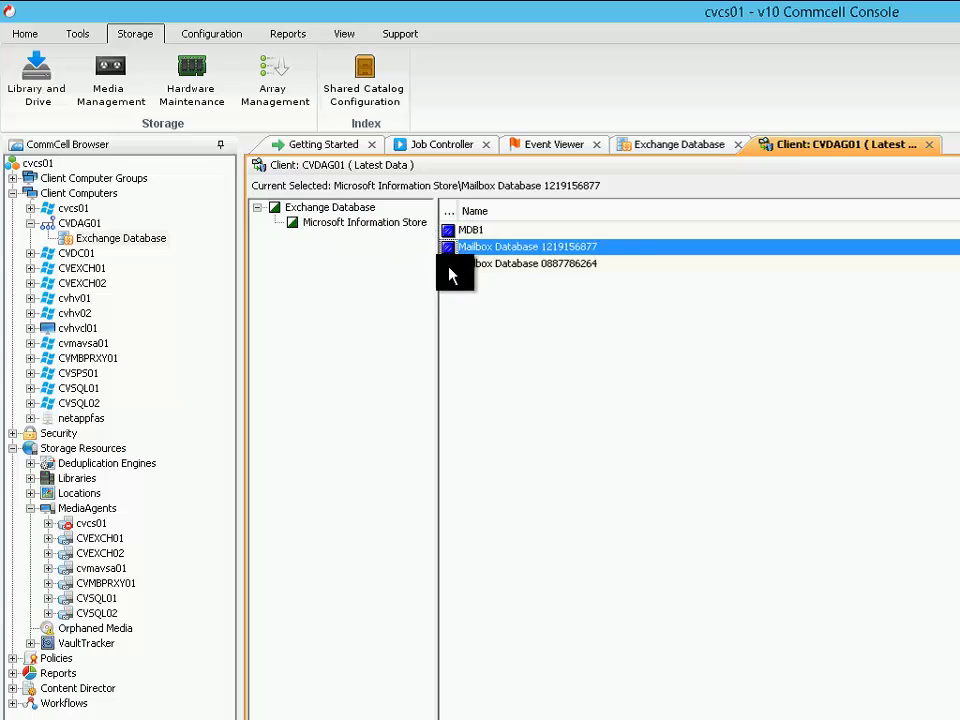
click(447, 264)
click(468, 233)
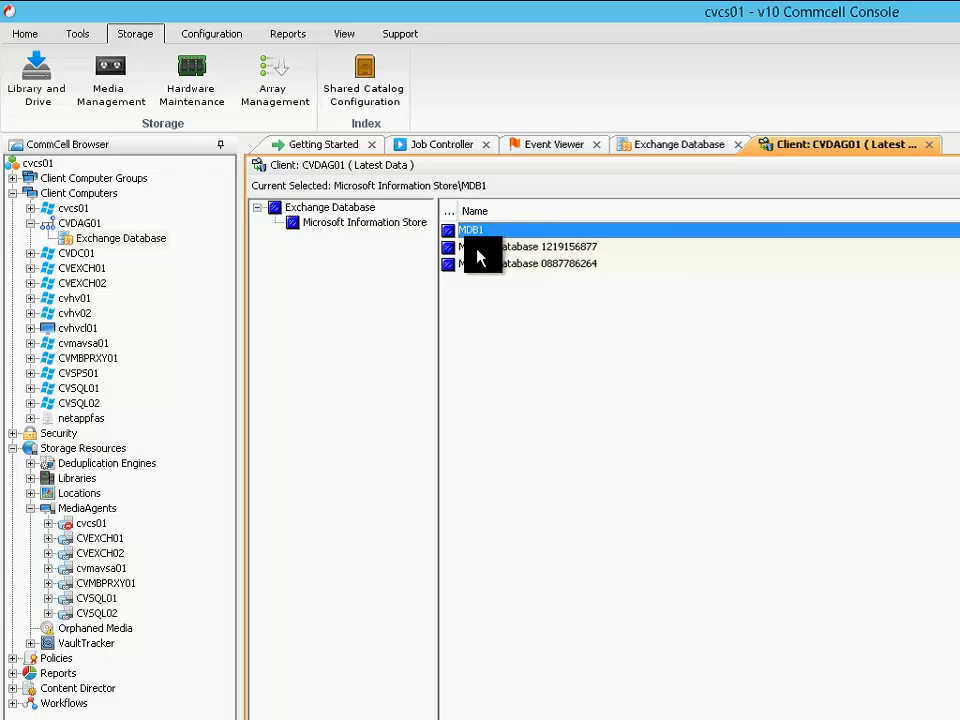
click(474, 249)
click(473, 238)
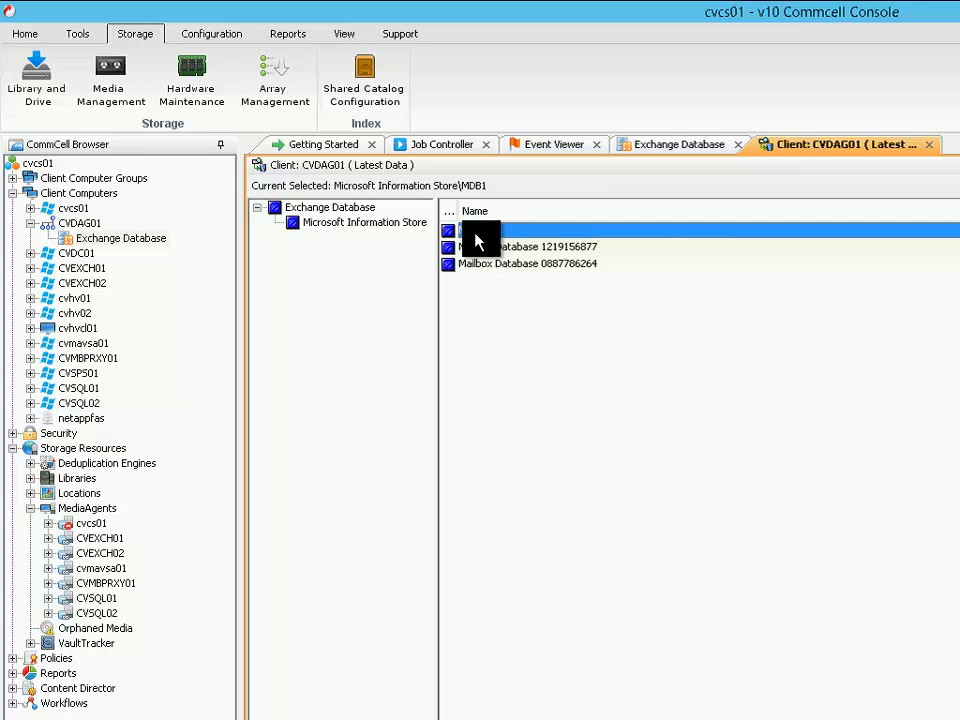
click(505, 248)
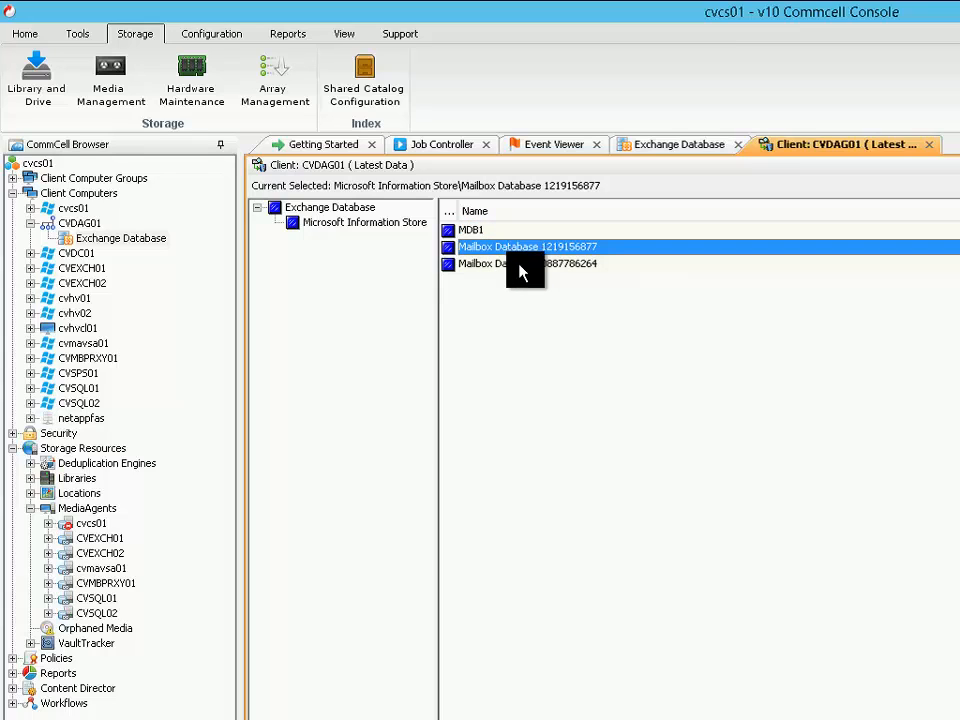
click(514, 261)
click(520, 252)
click(517, 264)
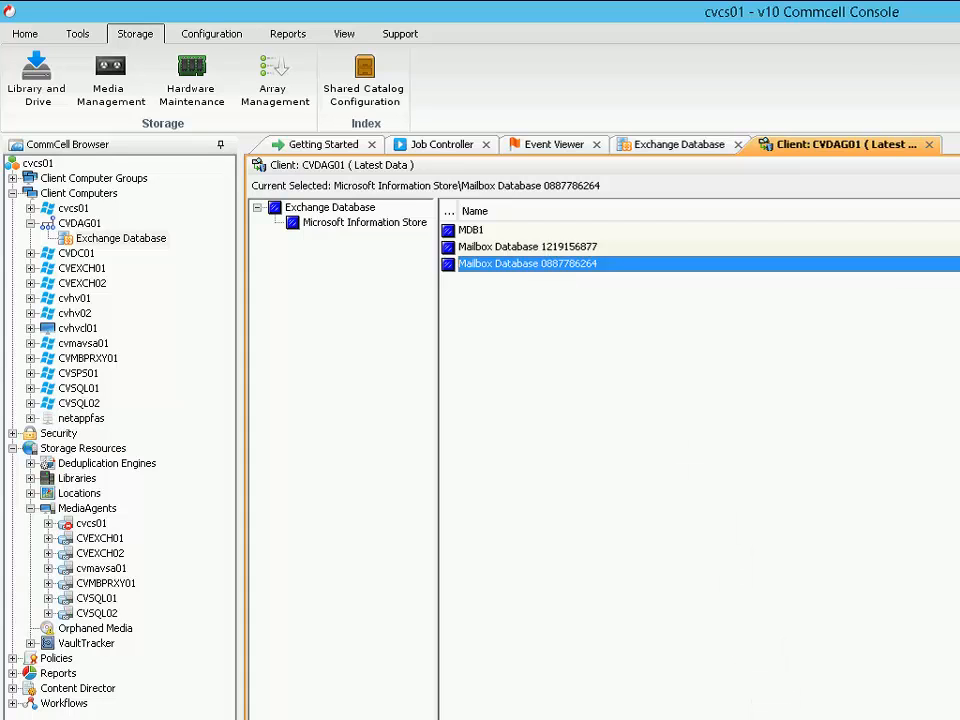
Clear both mailbox databases from the restore selection and open the restore options for MDB1 only
click(450, 247)
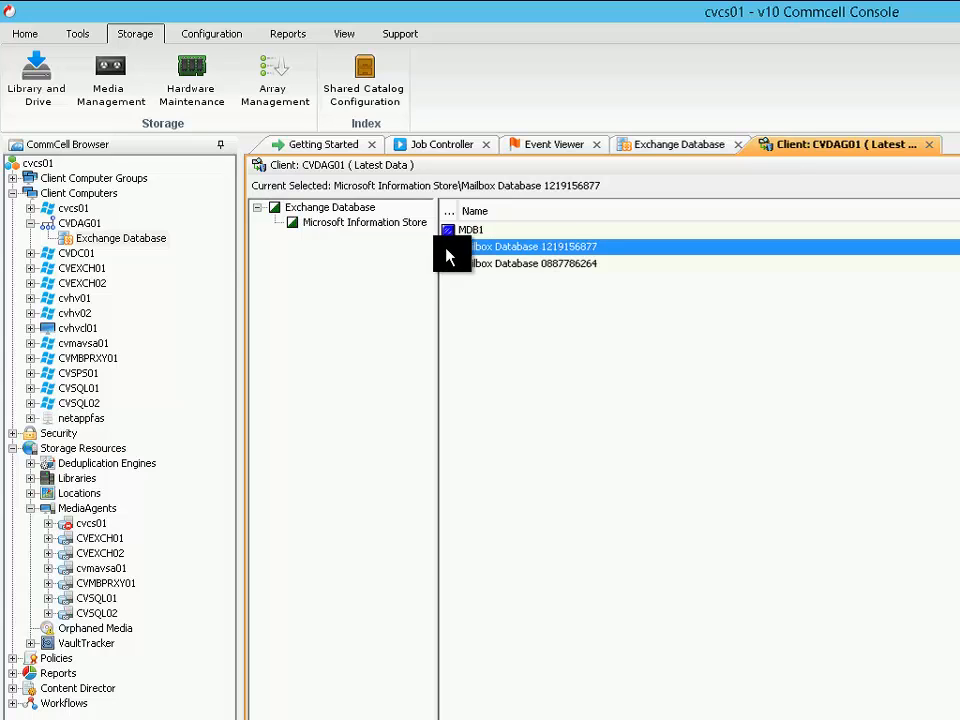
click(449, 265)
click(849, 707)
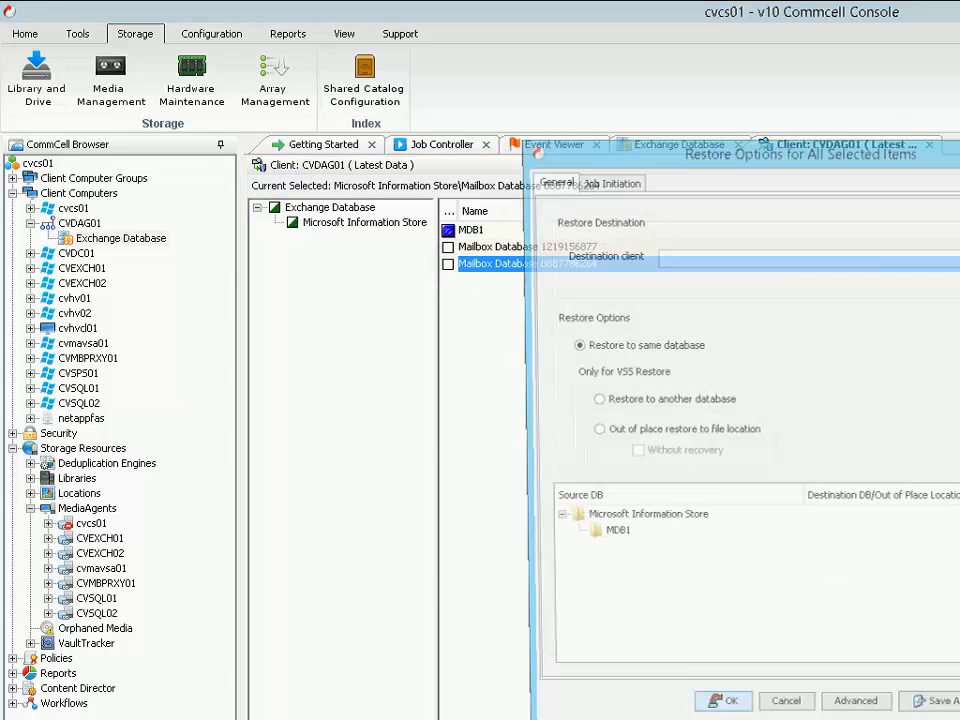
drag(697, 140, 418, 96)
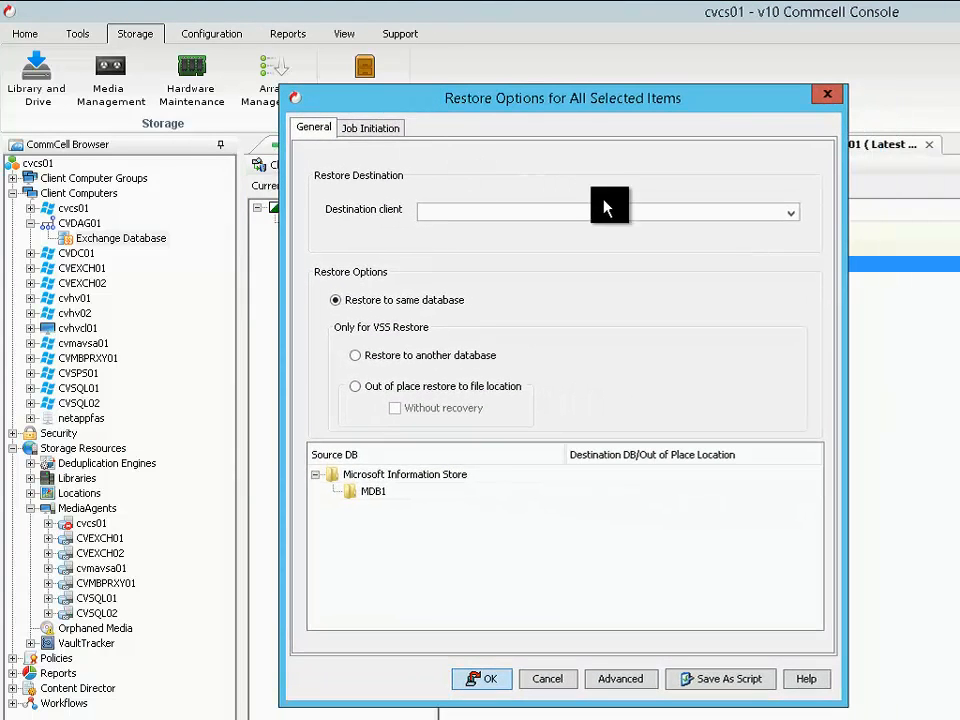
Choose CVEXCH01 as the destination client and examine the target databases offered for restoring MDB1 to another database, choosing none
click(787, 222)
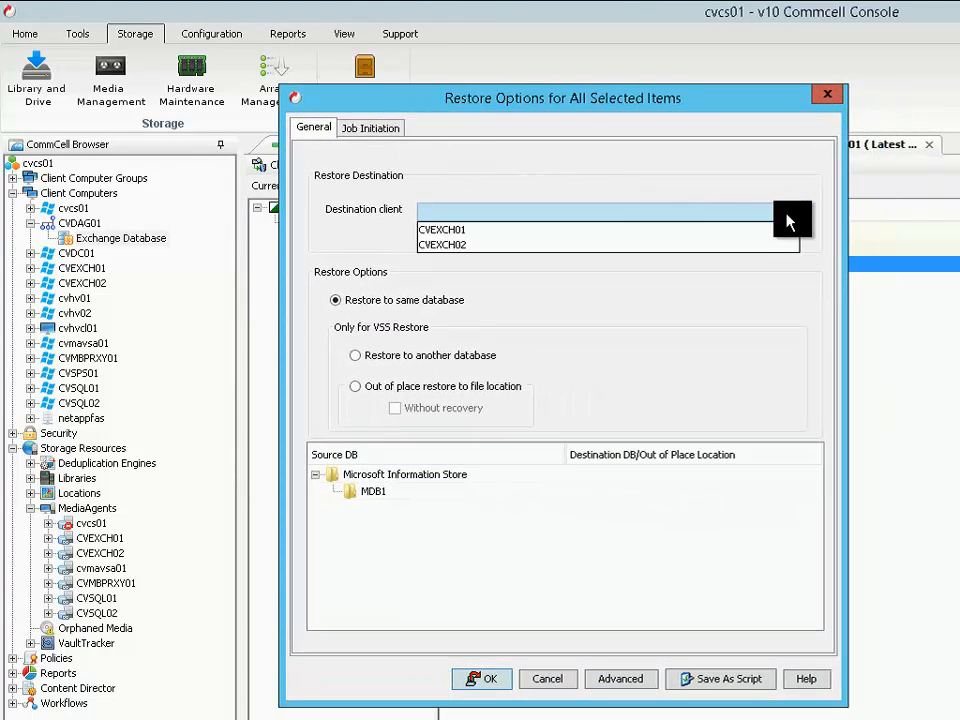
click(449, 233)
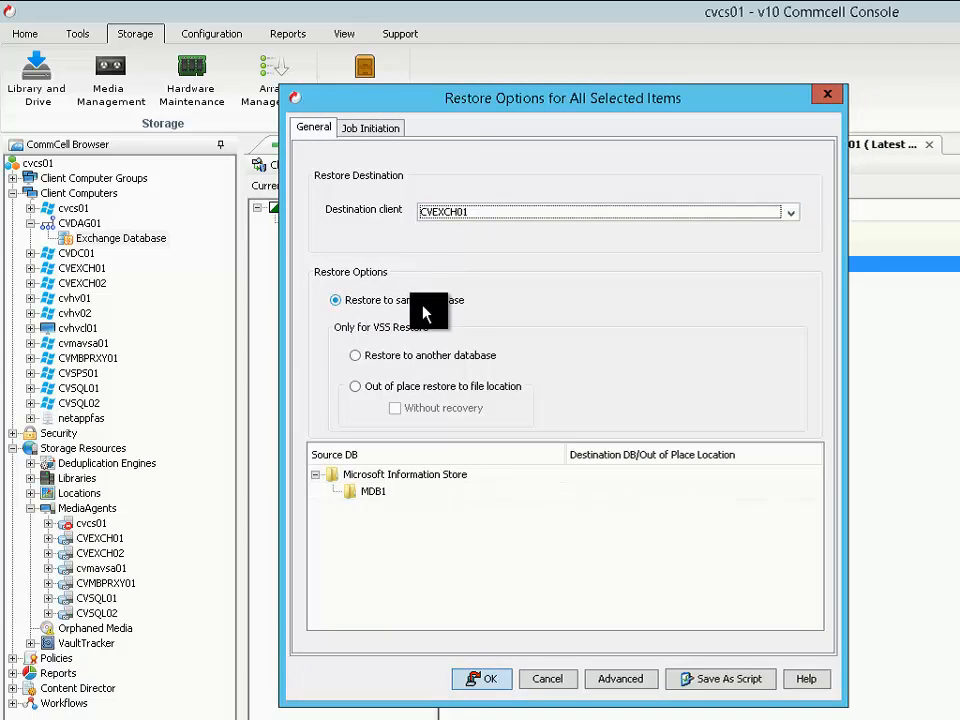
click(434, 361)
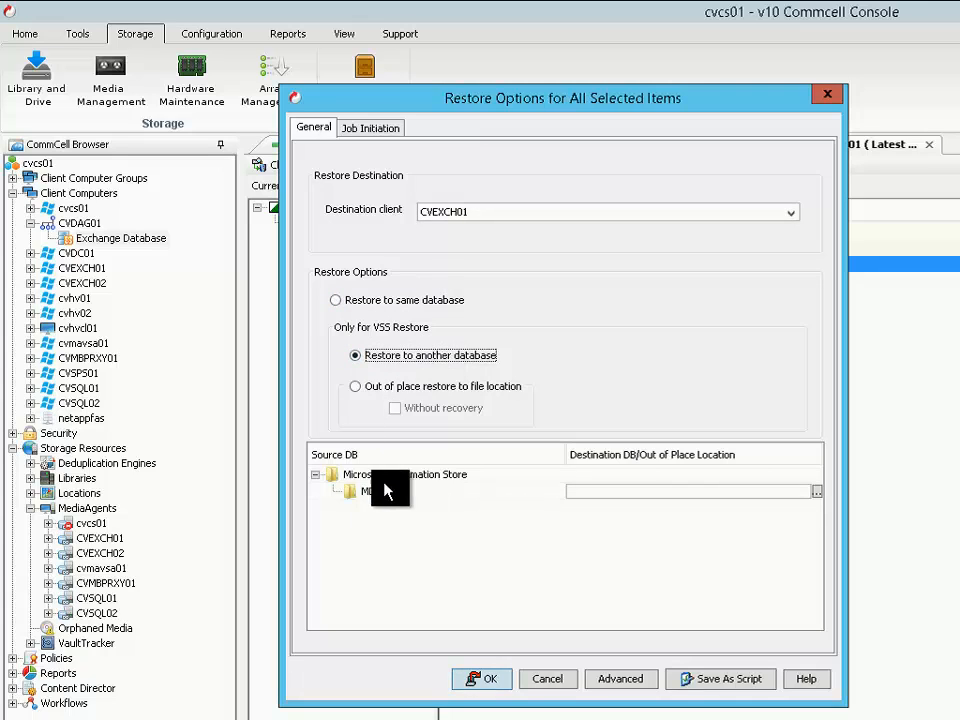
click(817, 491)
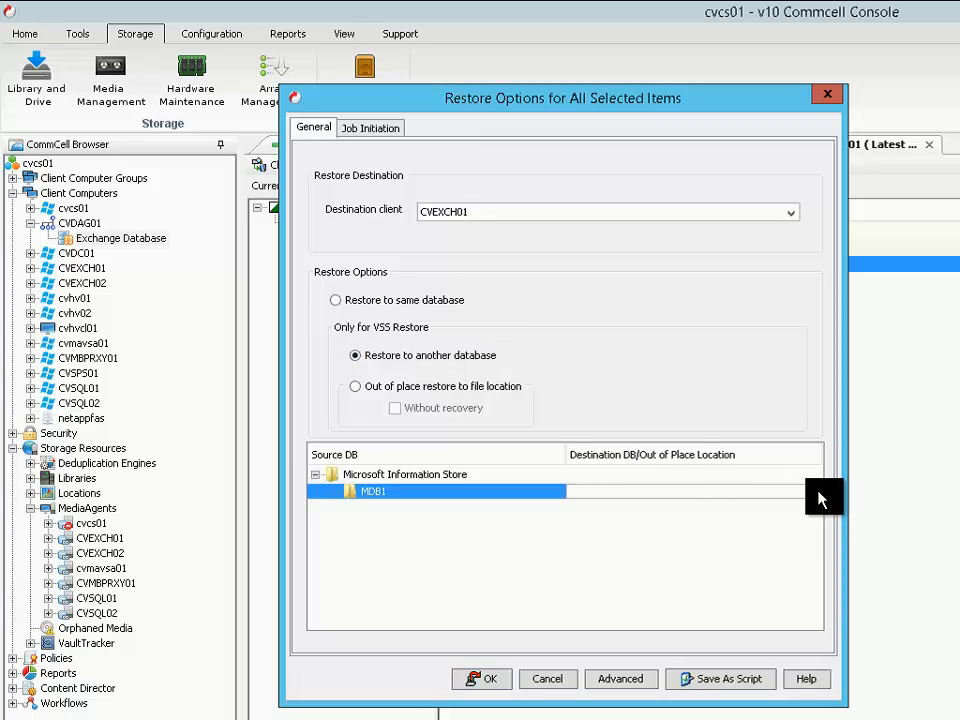
click(817, 491)
drag(535, 313, 561, 390)
click(561, 416)
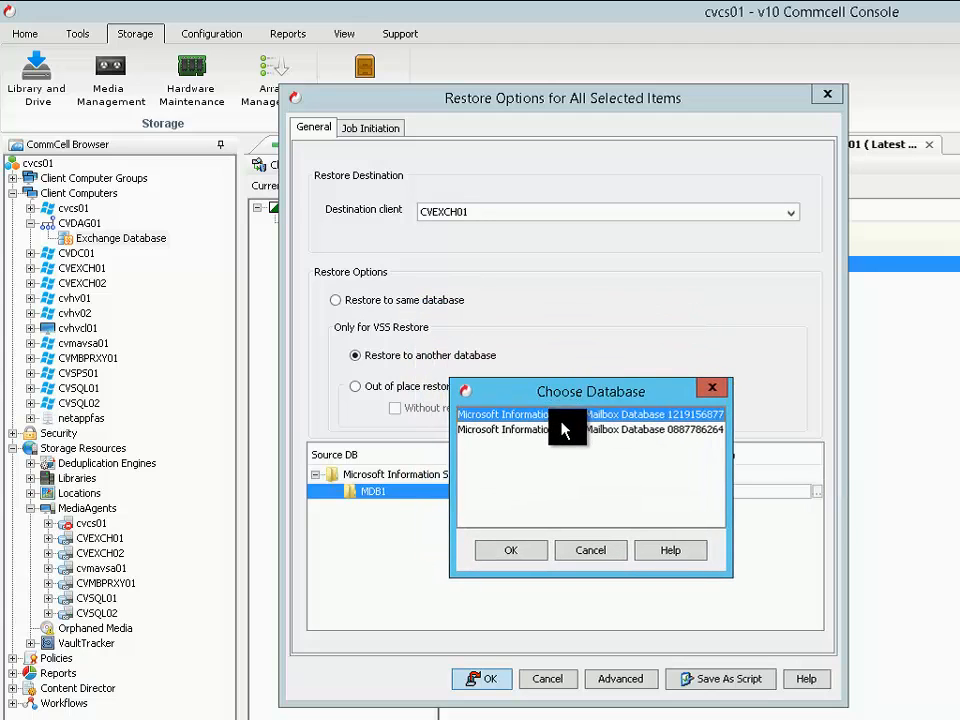
click(561, 427)
click(560, 417)
click(560, 428)
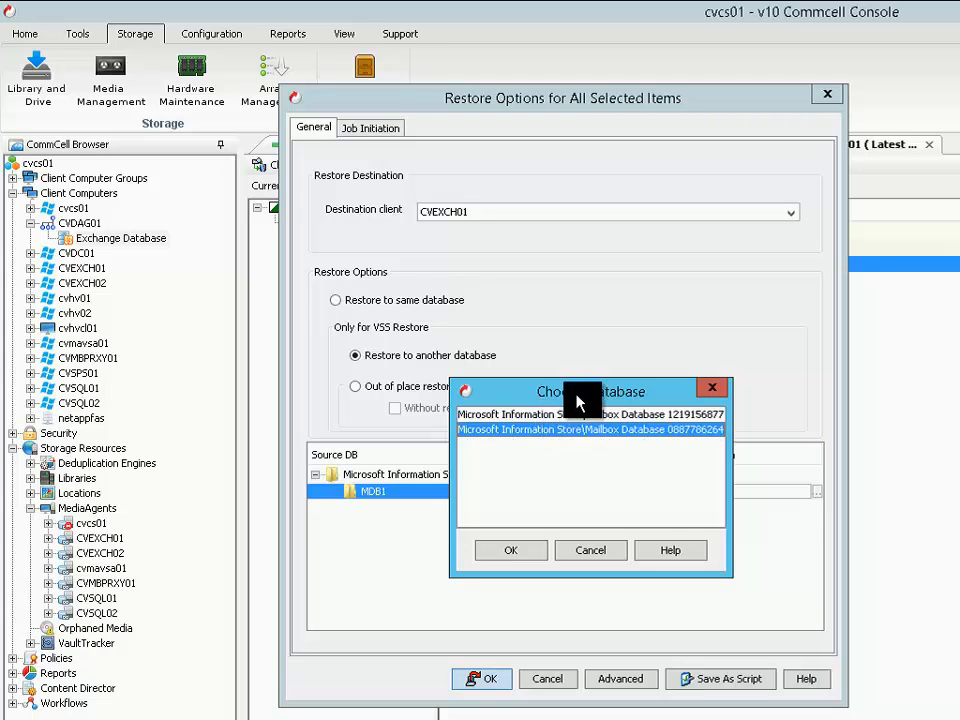
drag(576, 396, 643, 300)
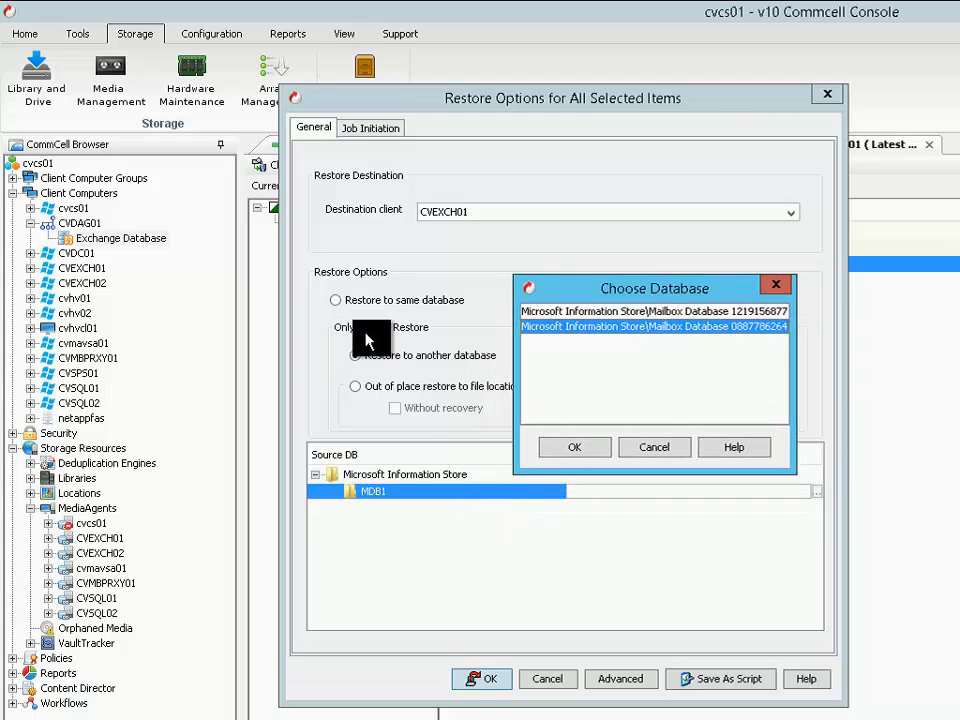
click(645, 449)
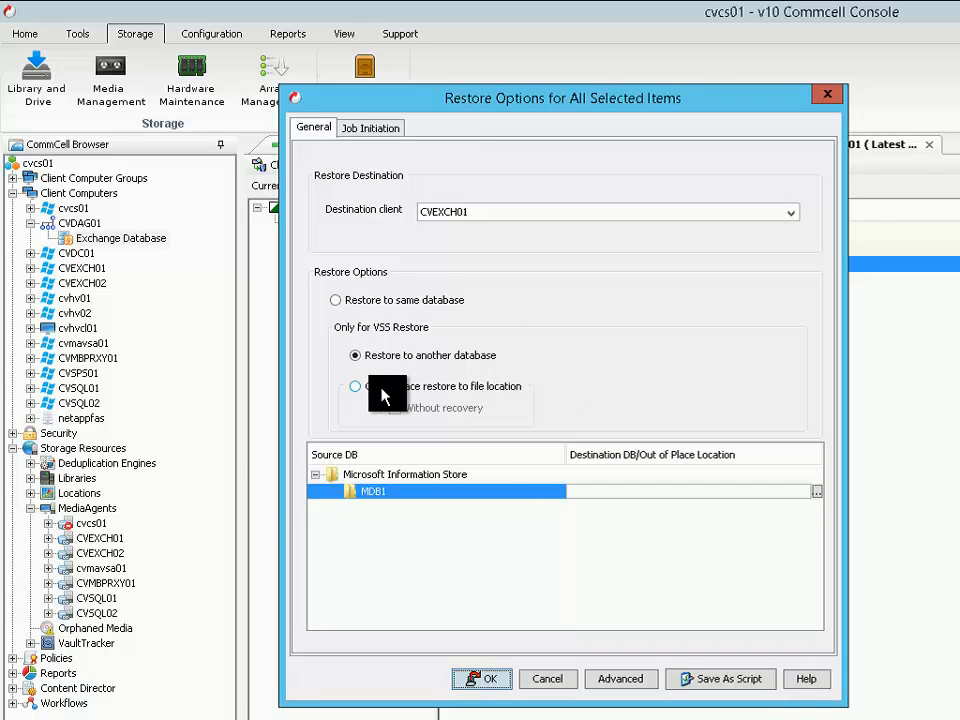
Switch MDB1 to an out-of-place restore to file location and browse CVEXCH01's C: and S: drives without choosing a folder
click(382, 390)
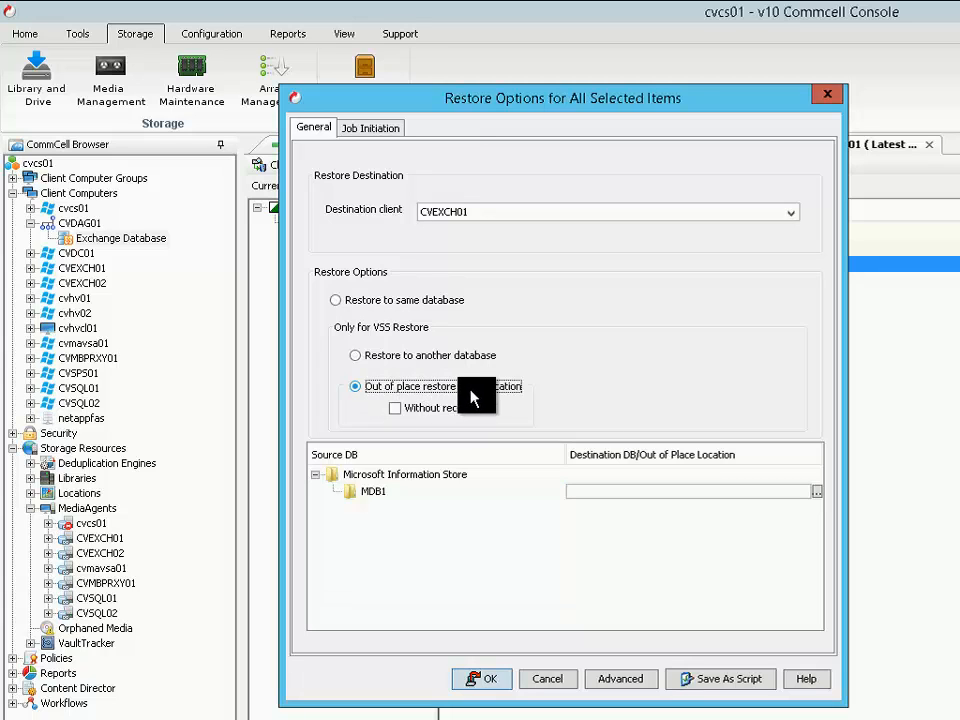
click(816, 492)
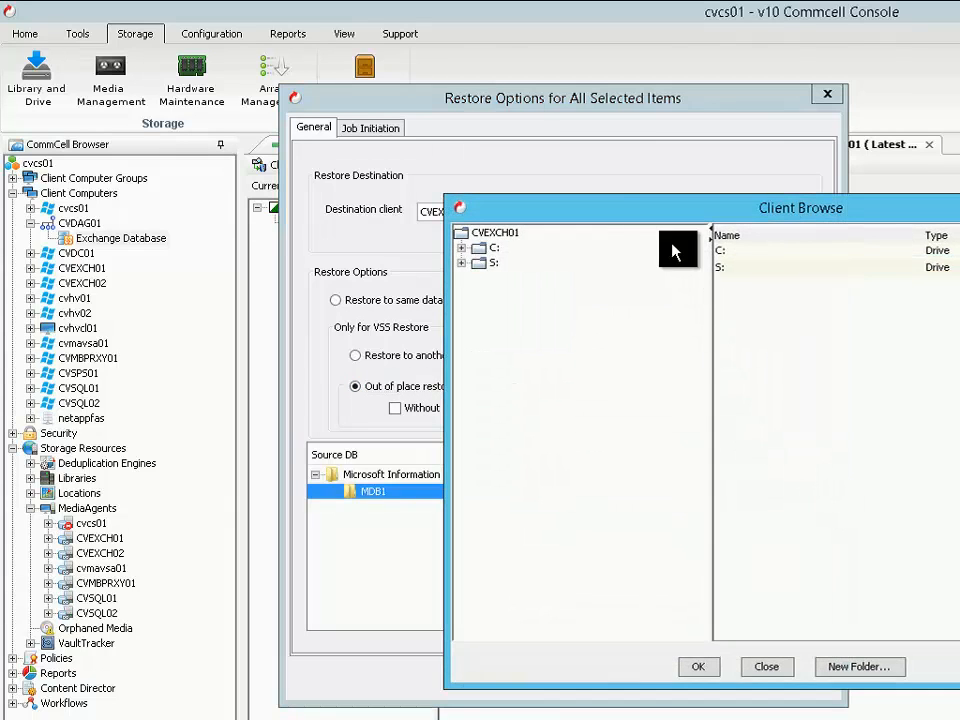
drag(582, 200, 304, 186)
click(196, 244)
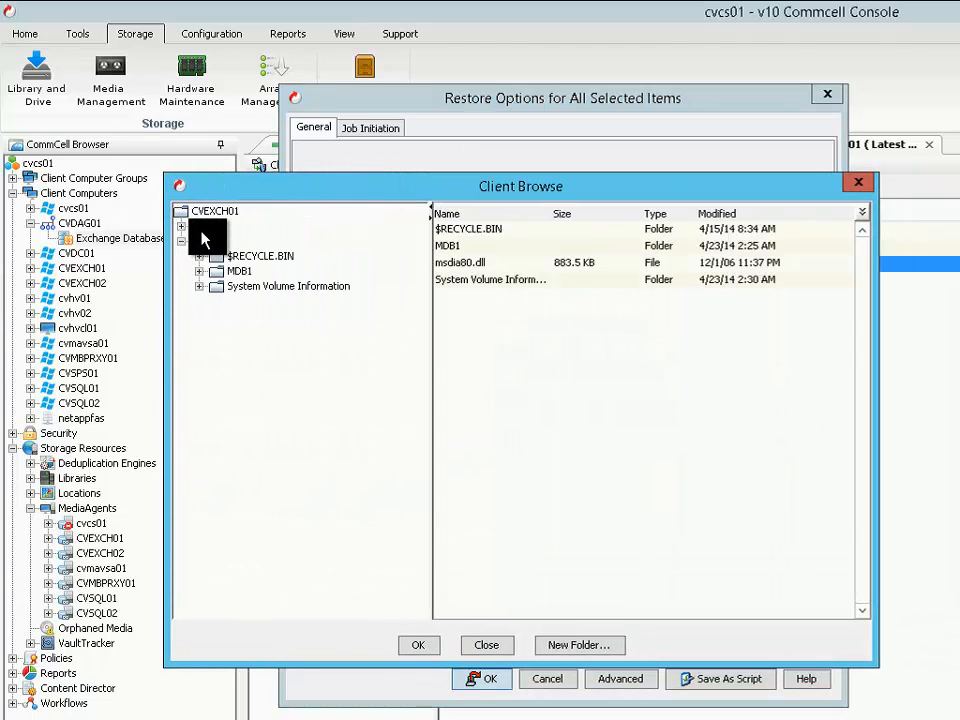
click(210, 226)
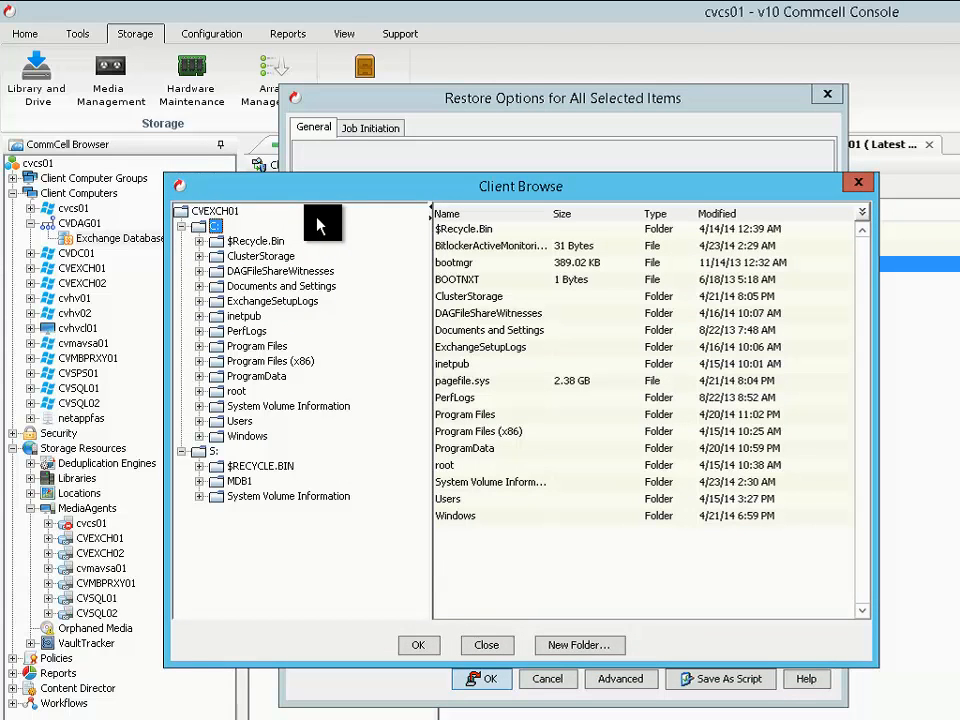
click(857, 190)
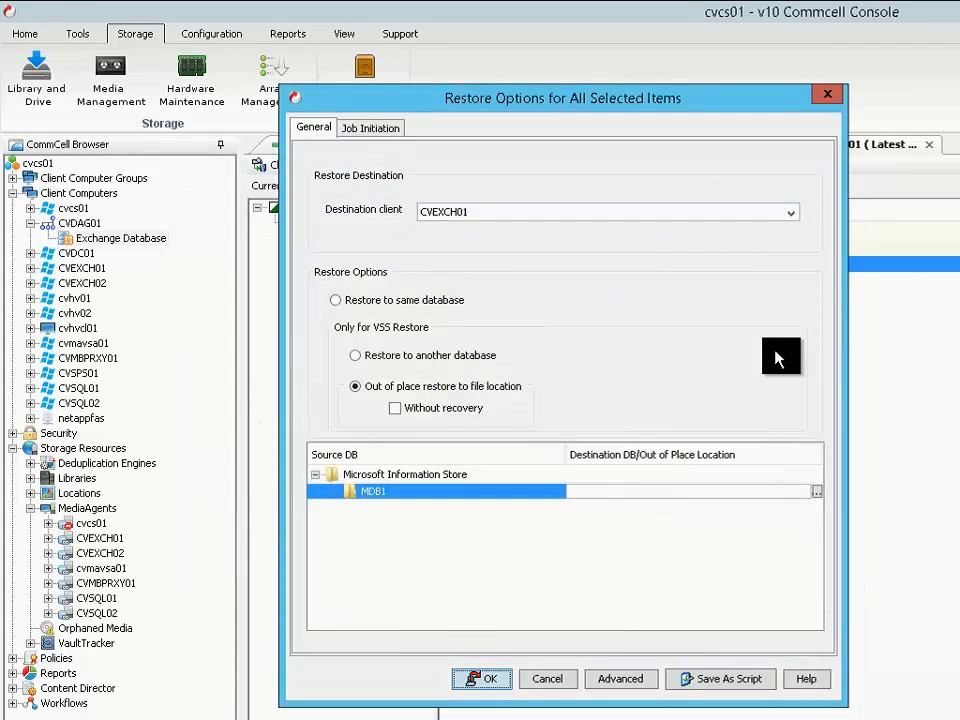
Set the destination client to CVEXCH02 and enable the out-of-place restore without recovery
click(485, 222)
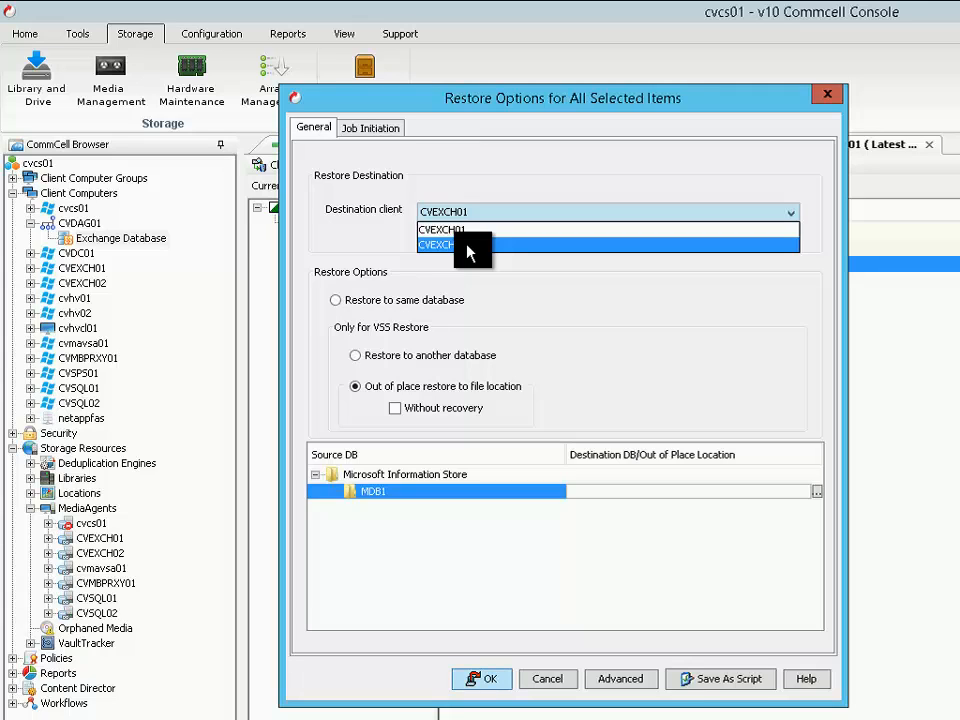
click(467, 245)
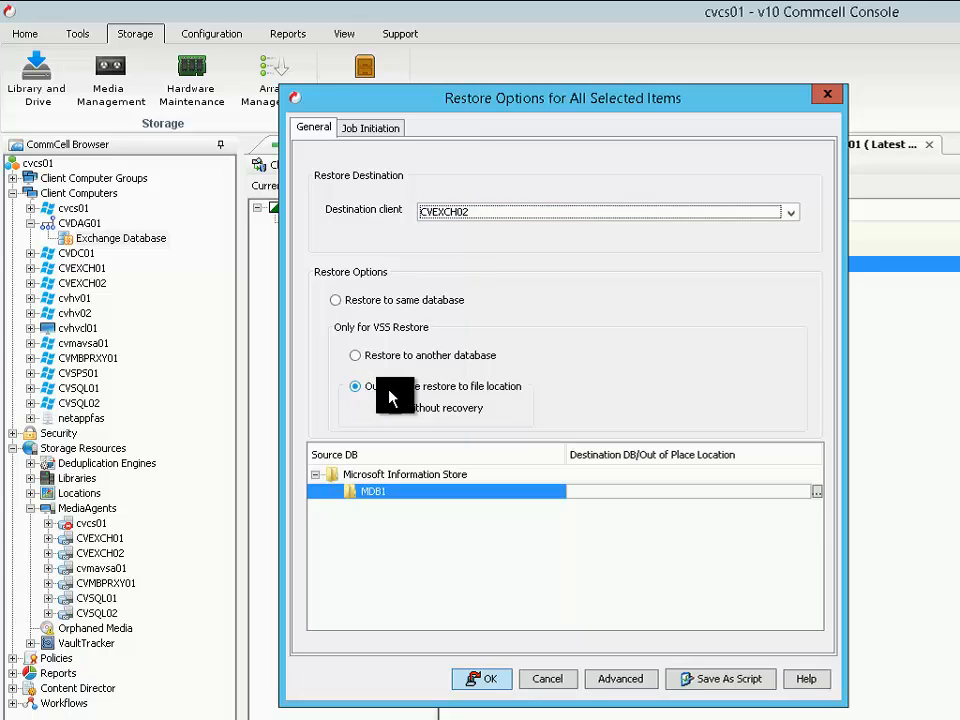
click(818, 495)
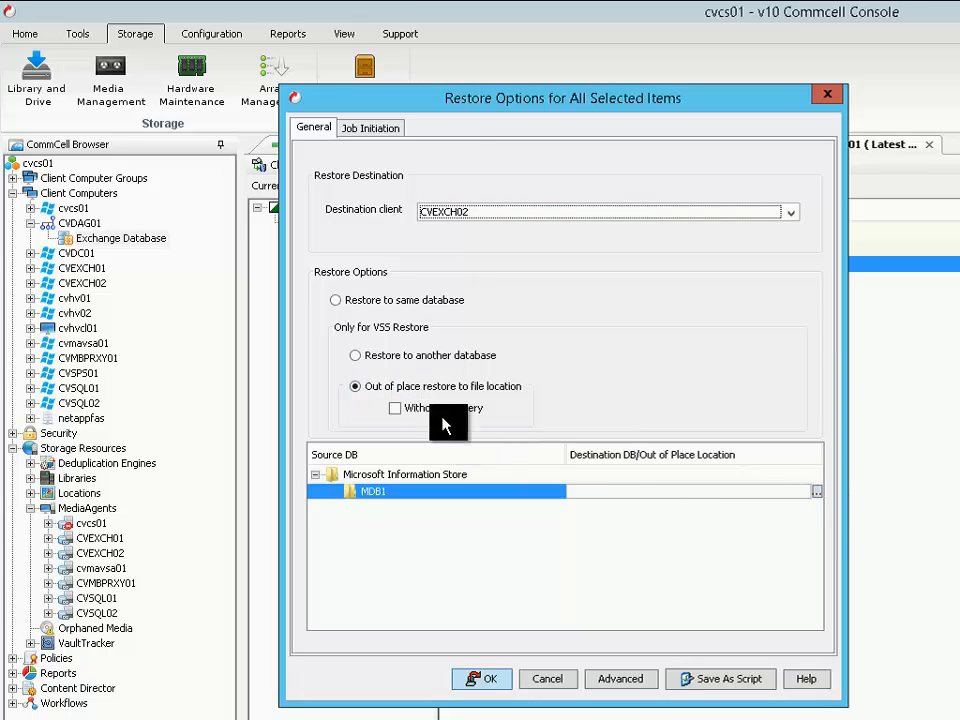
click(410, 415)
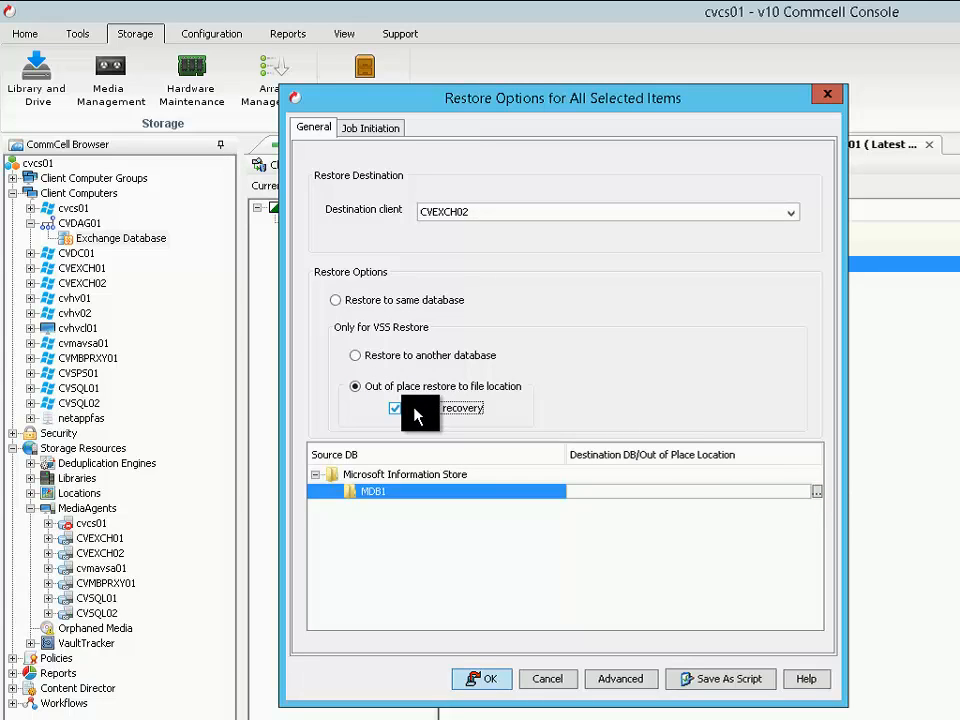
click(416, 410)
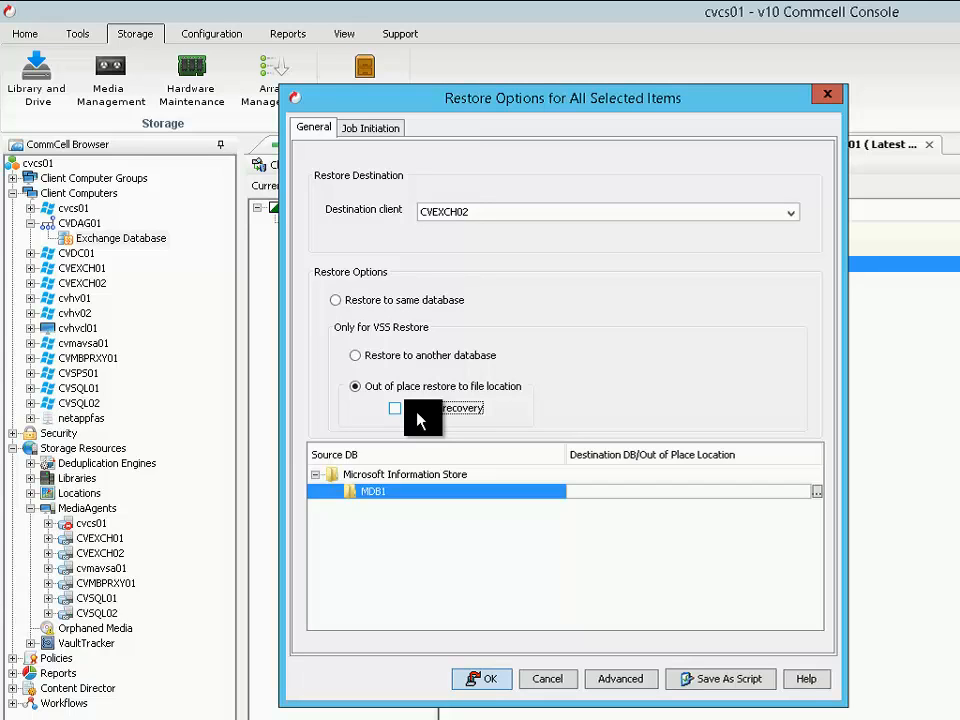
click(418, 420)
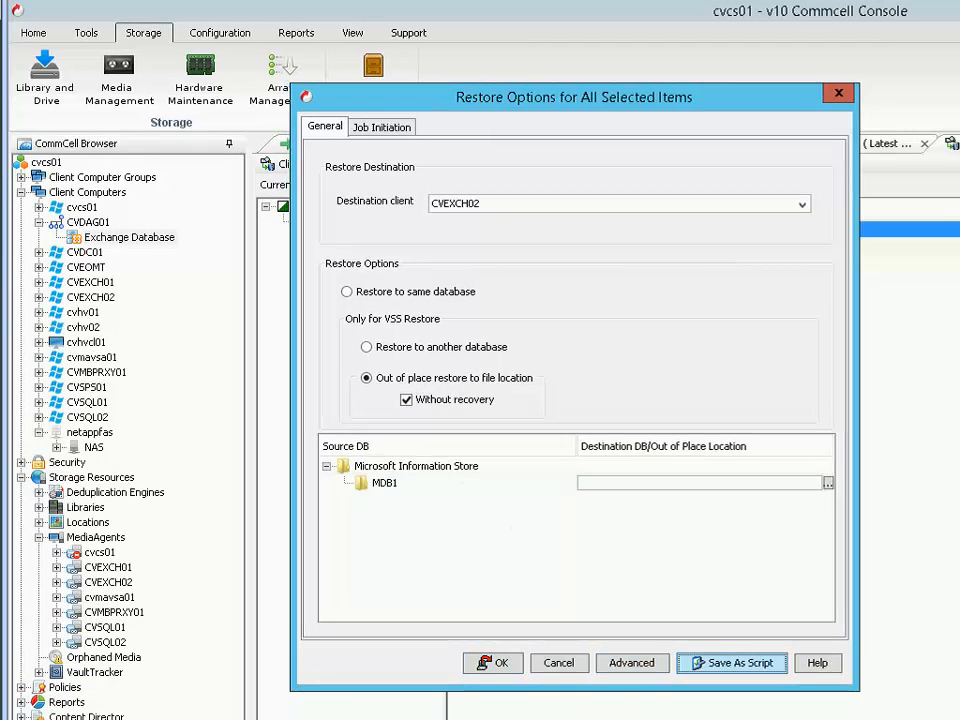
Try enabling hardware revert in the advanced options of the MDB1 restore, decline overwriting the disk, and cancel the restore
click(632, 663)
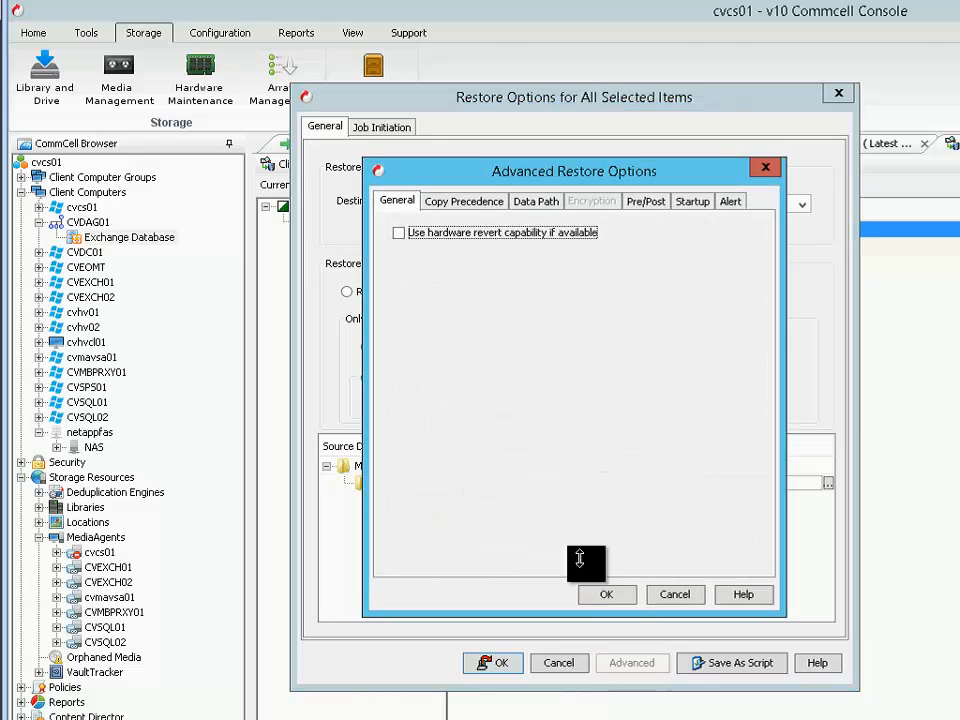
click(445, 243)
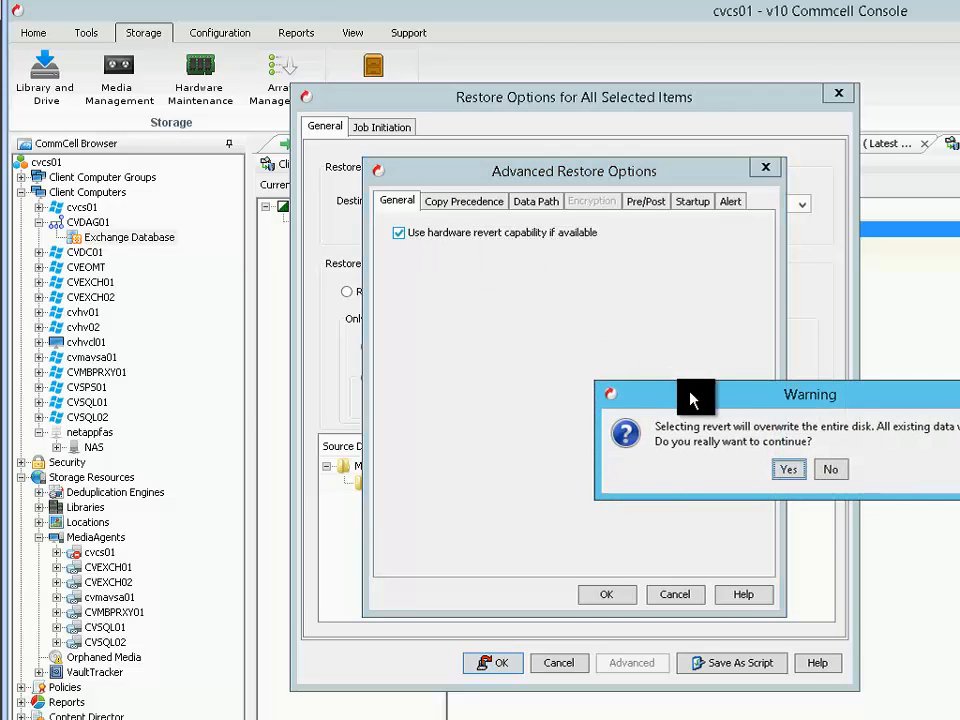
drag(690, 393, 443, 306)
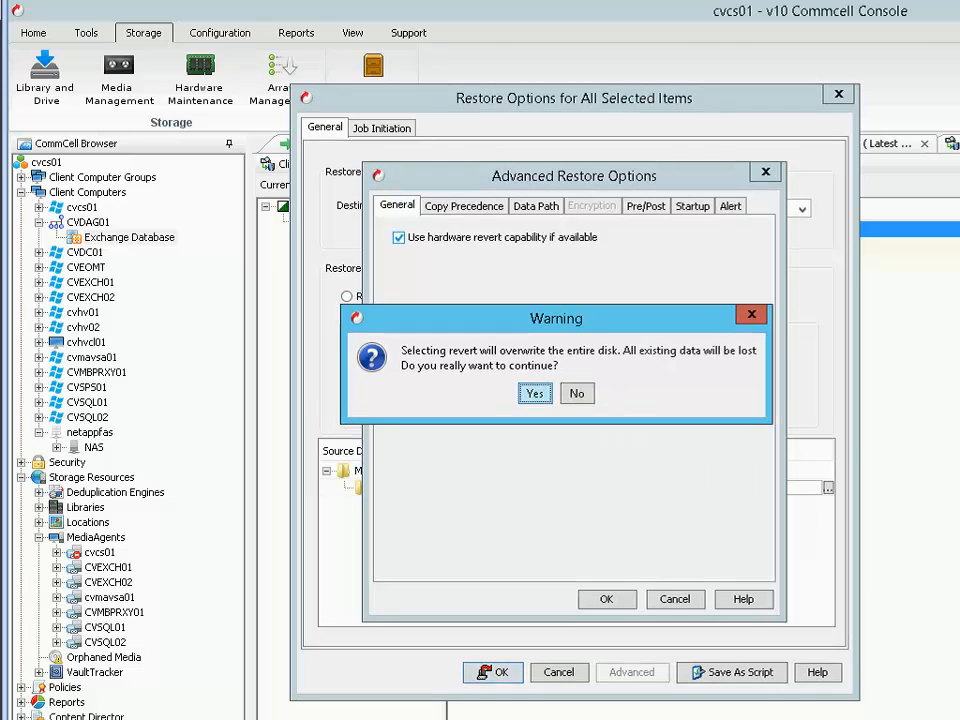
click(577, 394)
click(689, 604)
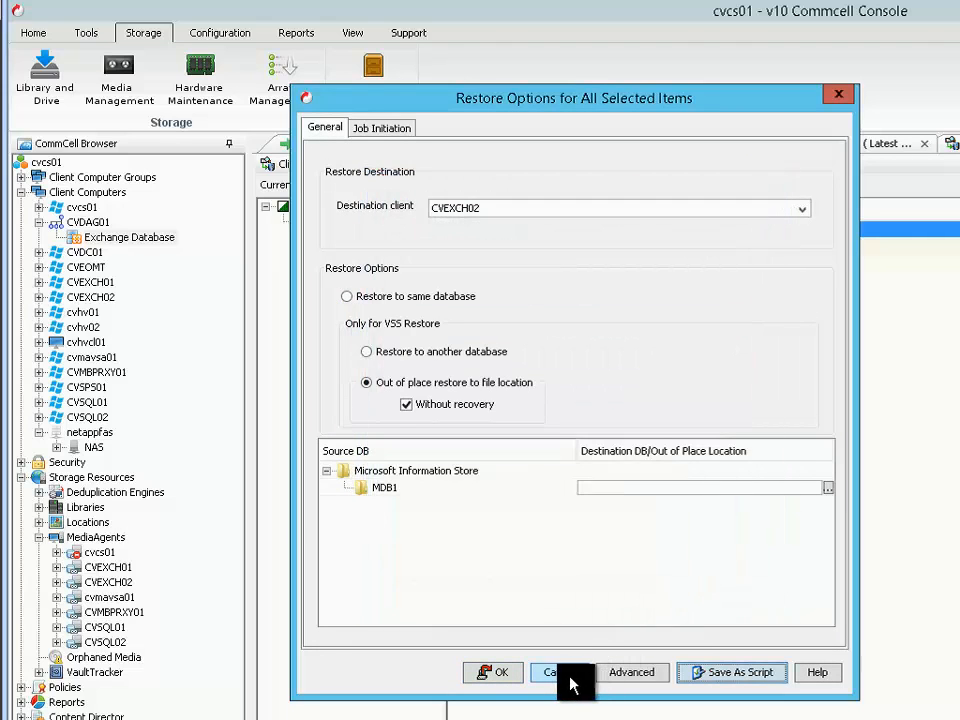
click(559, 672)
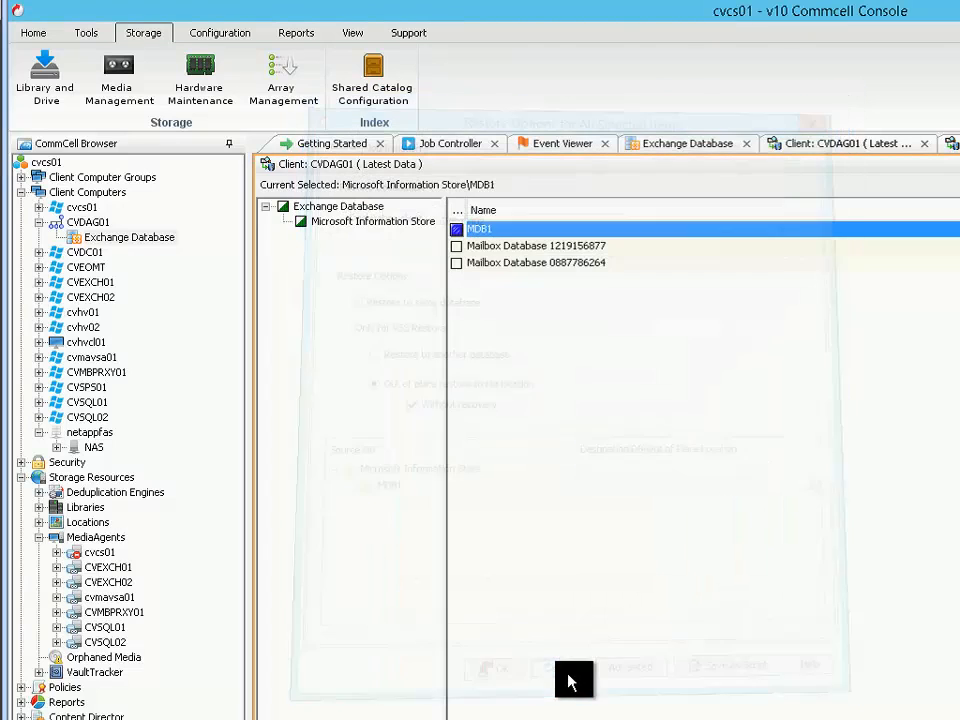
List the snapshots held in the Snap Copy of Storage Policy 1
click(21, 192)
click(21, 222)
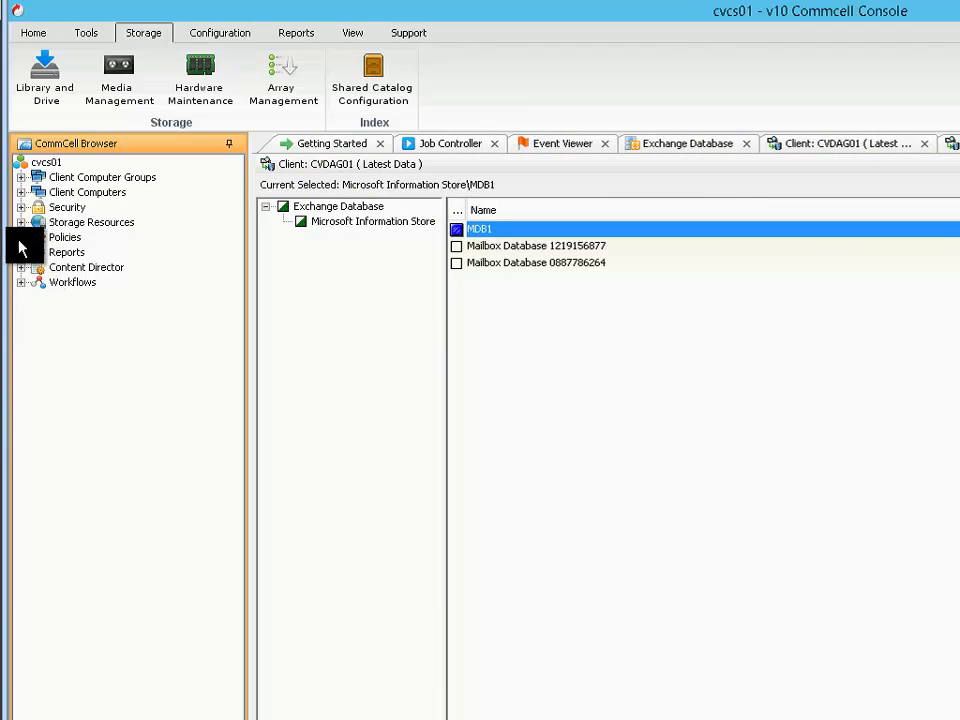
click(21, 238)
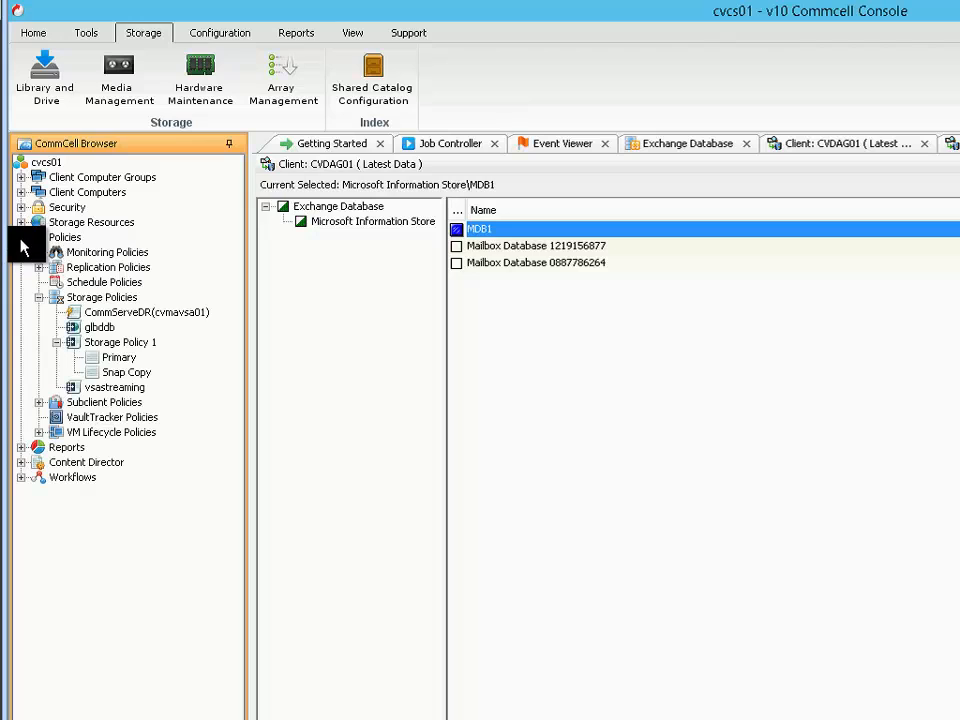
click(117, 344)
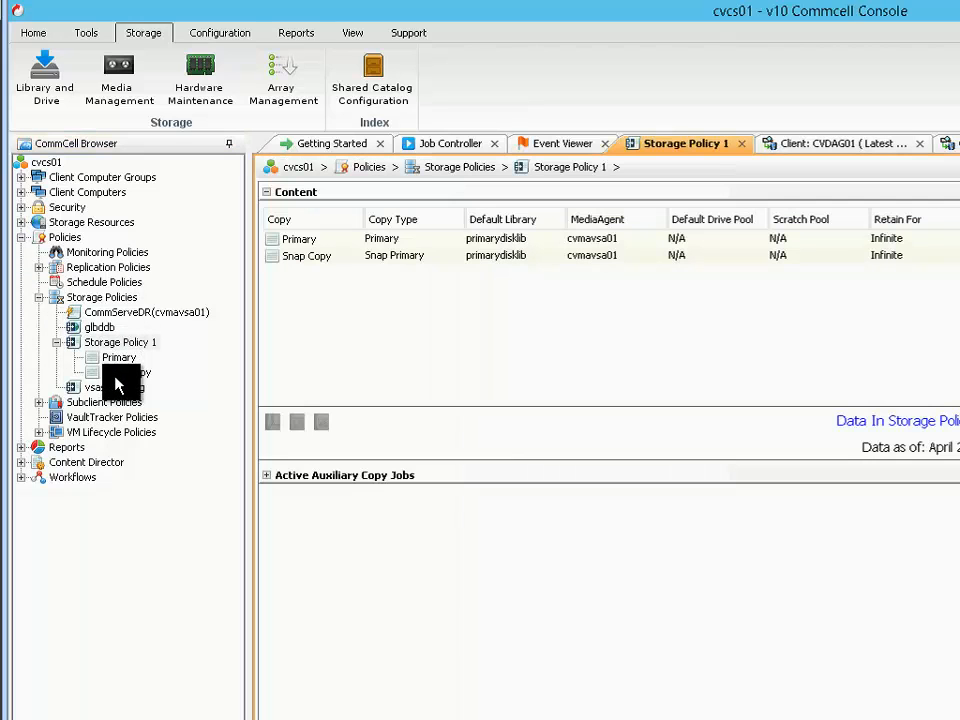
click(116, 375)
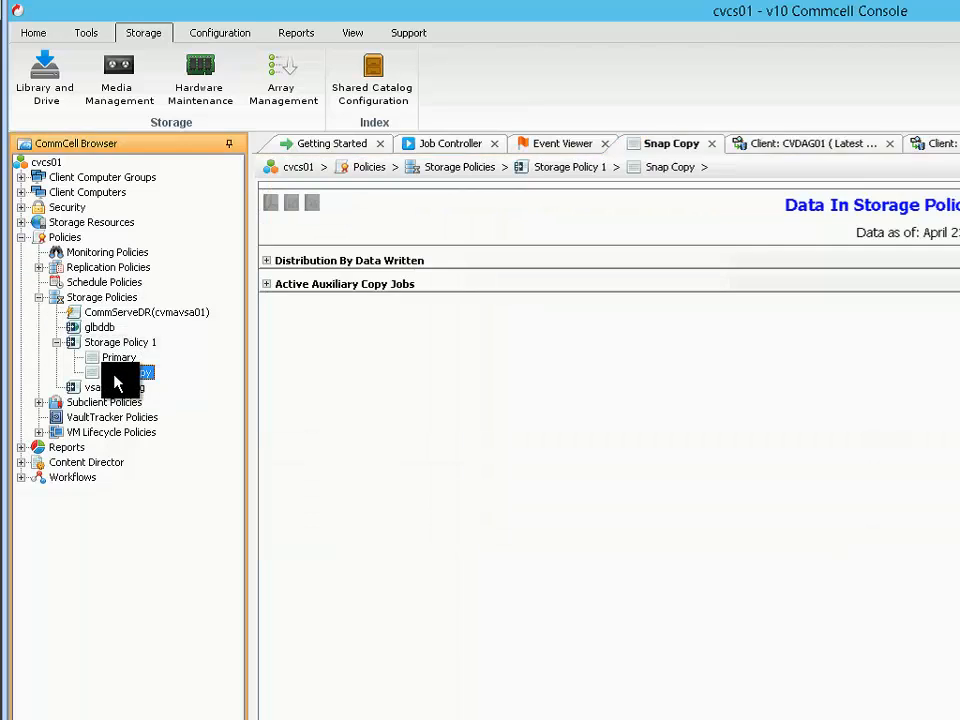
right_click(116, 381)
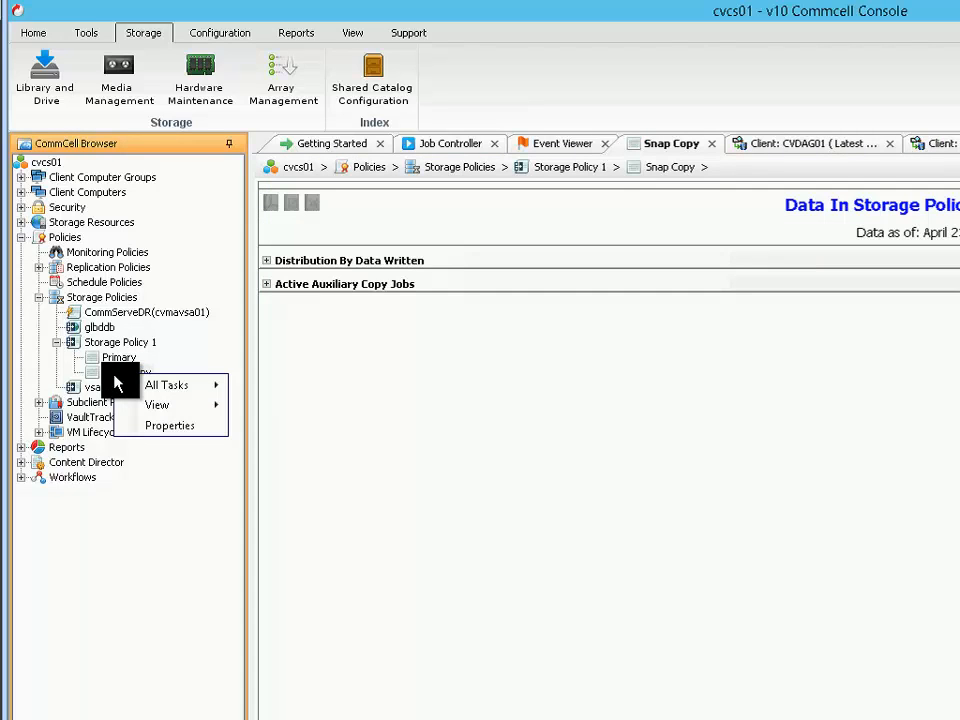
mouse_move(185, 404)
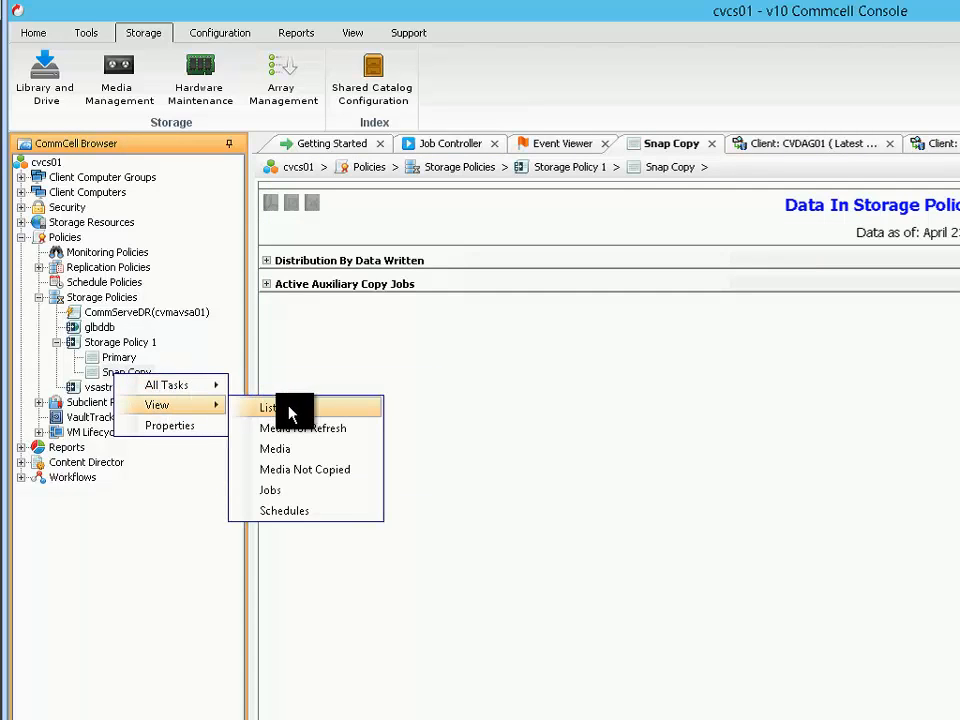
click(340, 410)
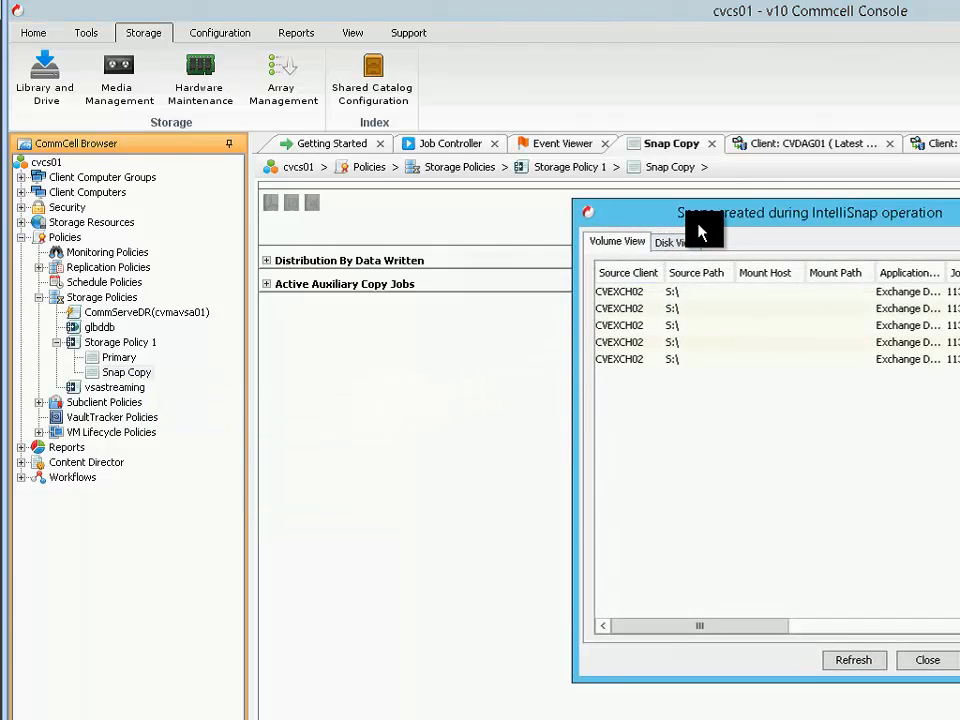
drag(694, 216, 396, 214)
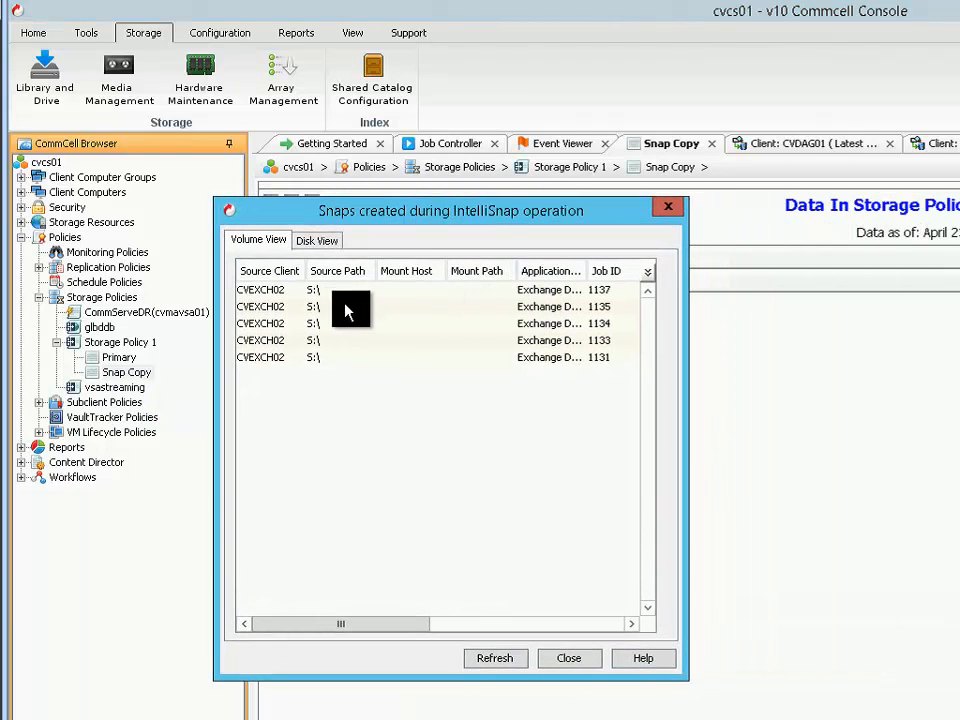
Start mounting the CVEXCH02 S:\ snapshot from job 1137, accepting the long operation and the notice about losing changes on unmount
click(332, 294)
right_click(334, 295)
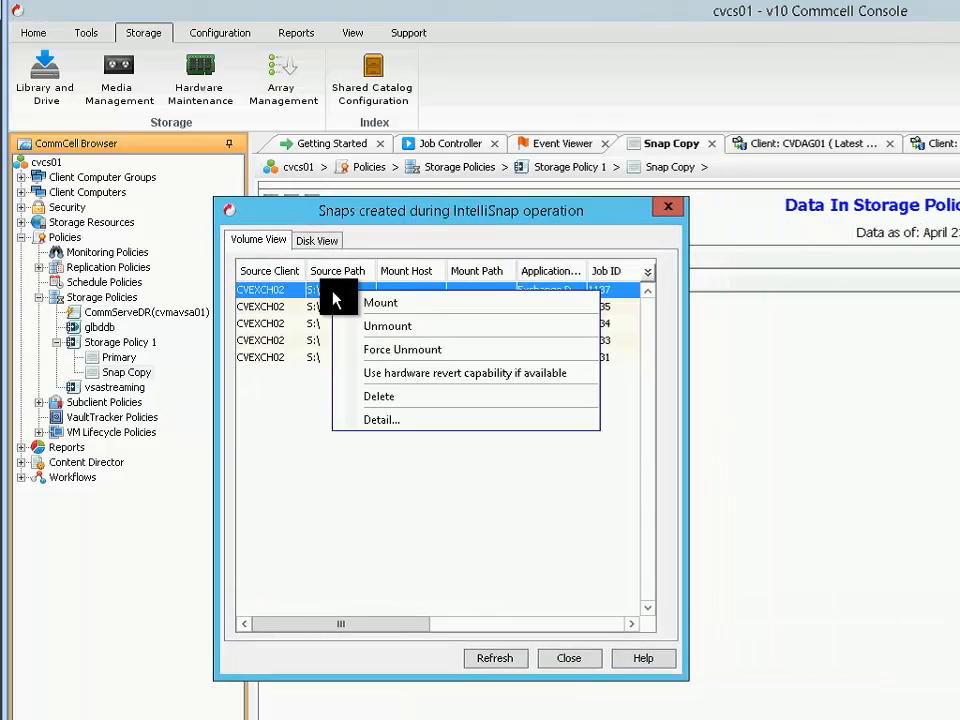
click(427, 308)
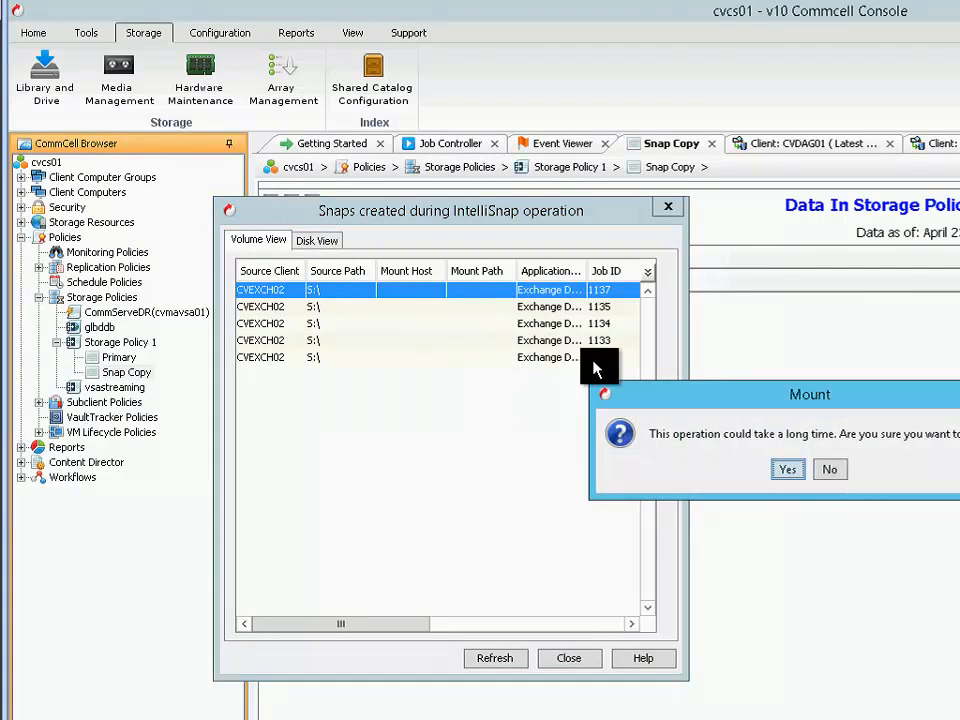
drag(677, 396, 375, 333)
click(452, 407)
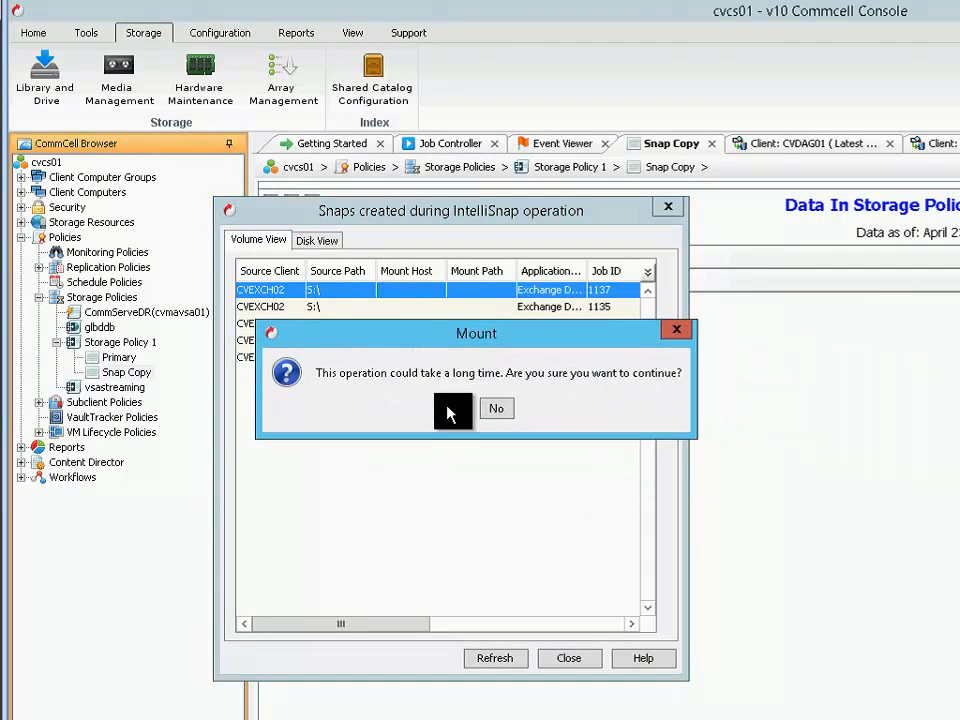
drag(886, 394, 328, 328)
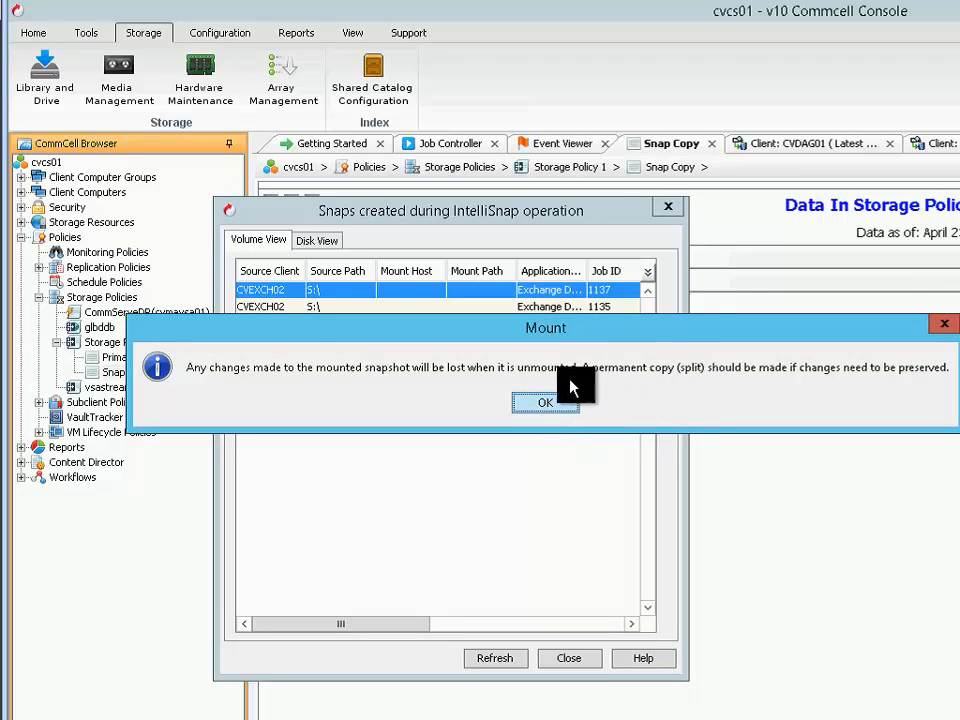
click(556, 402)
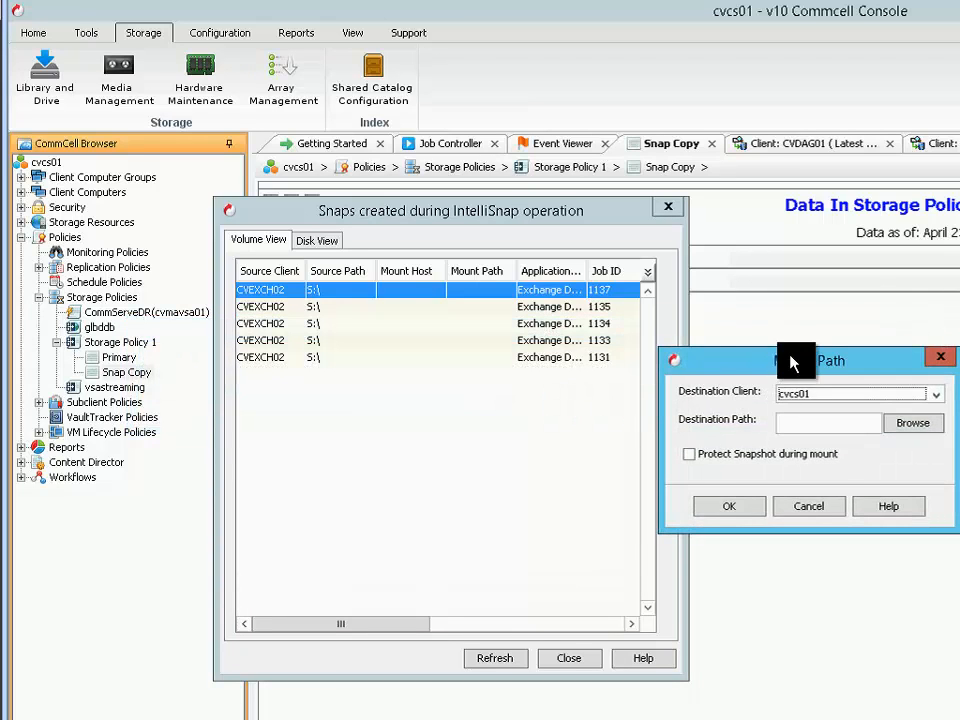
Set the destination client of the snapshot mount to CVEXCH02
drag(790, 362, 420, 345)
click(580, 380)
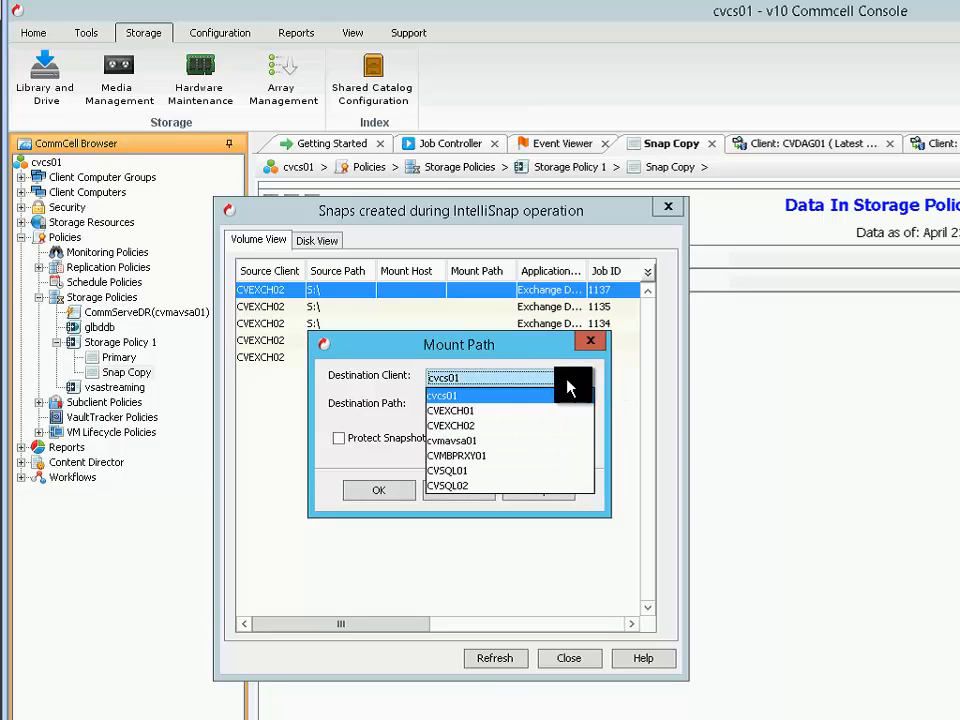
click(484, 398)
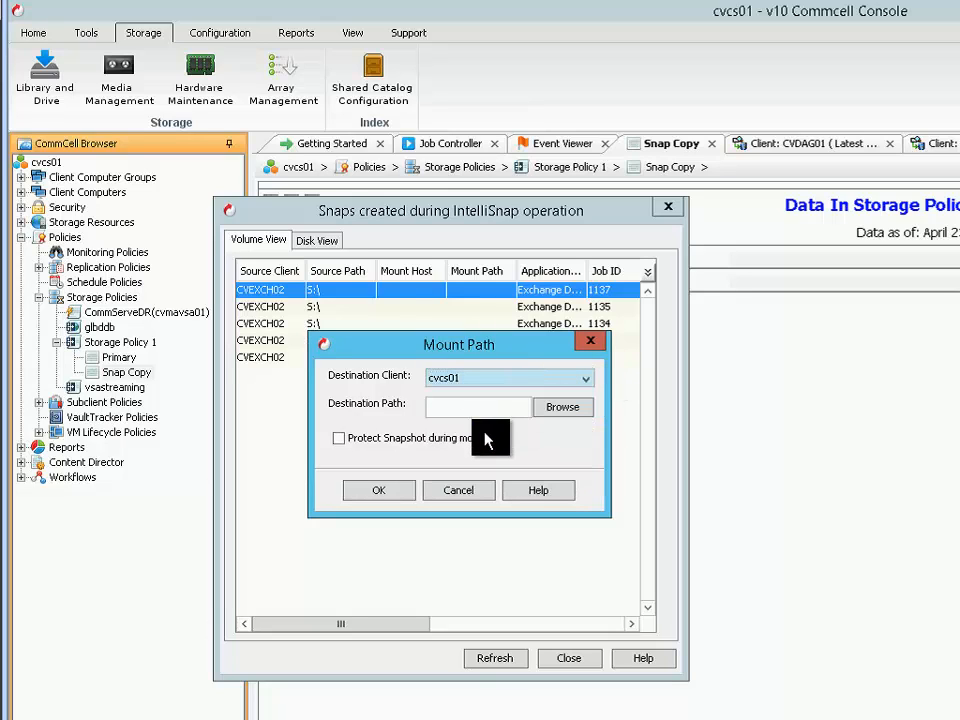
click(523, 386)
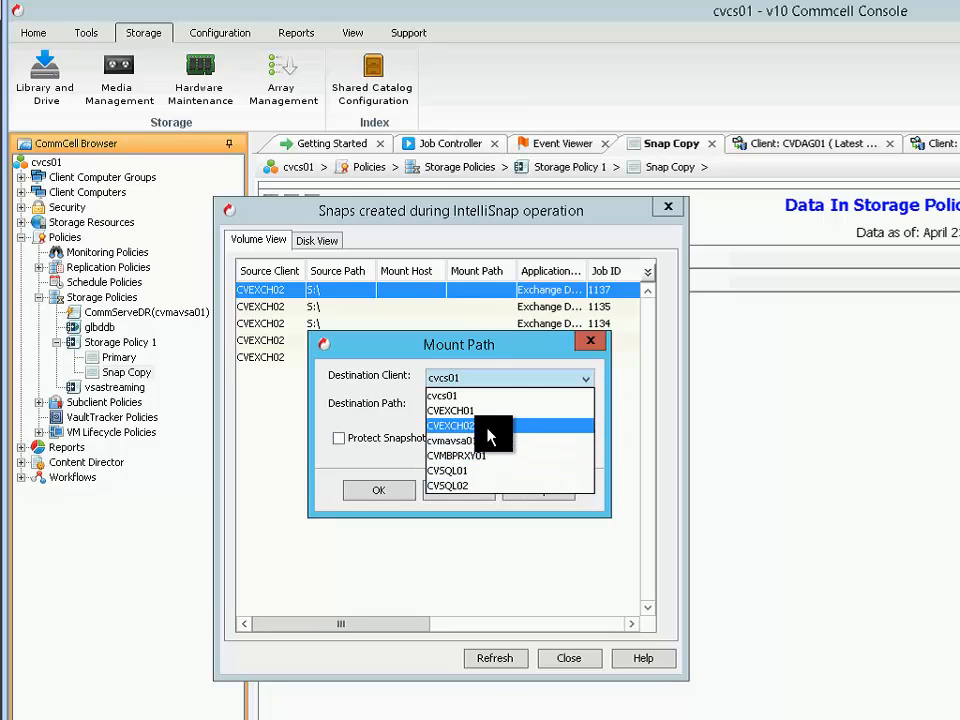
click(489, 428)
Browse CVEXCH02 for the mount path and create a folder named SnapMount on its S: drive
click(575, 408)
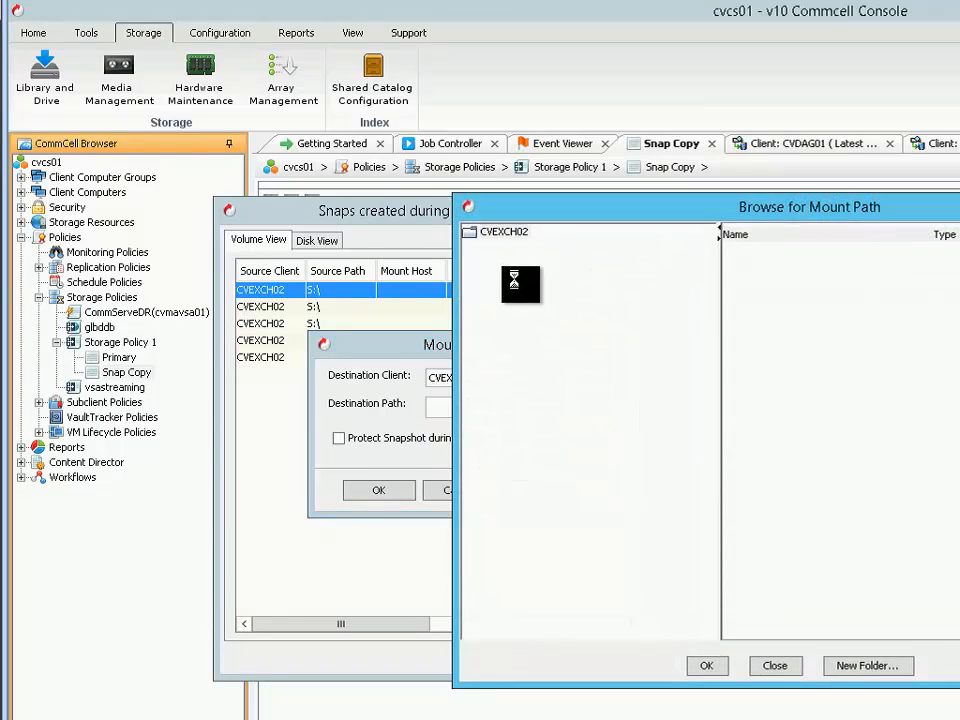
click(500, 262)
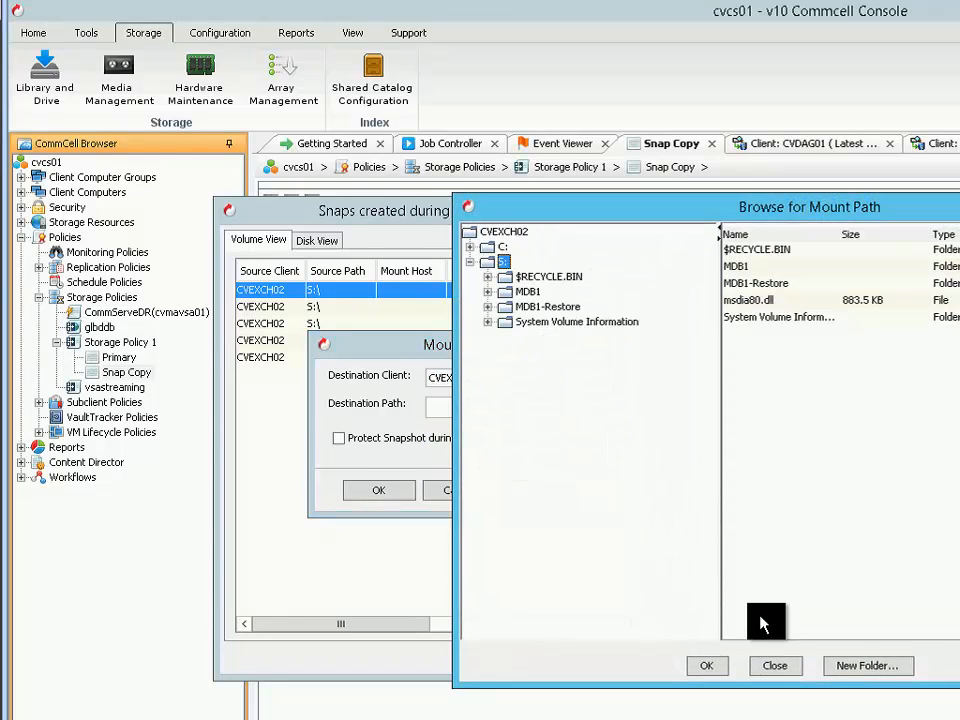
click(860, 666)
text(S)
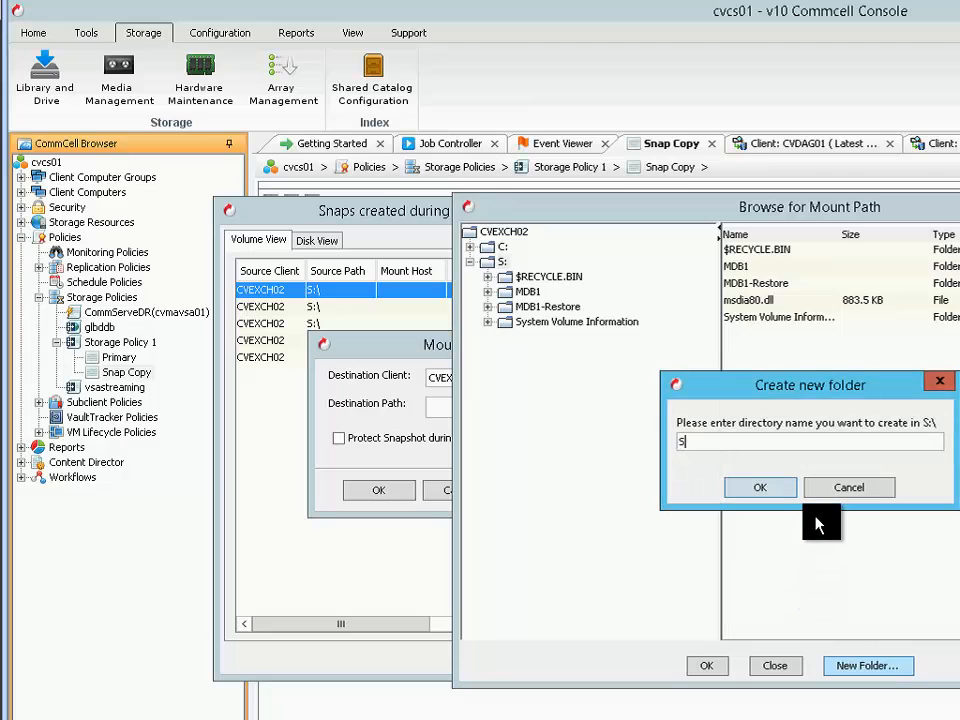
text(napMount)
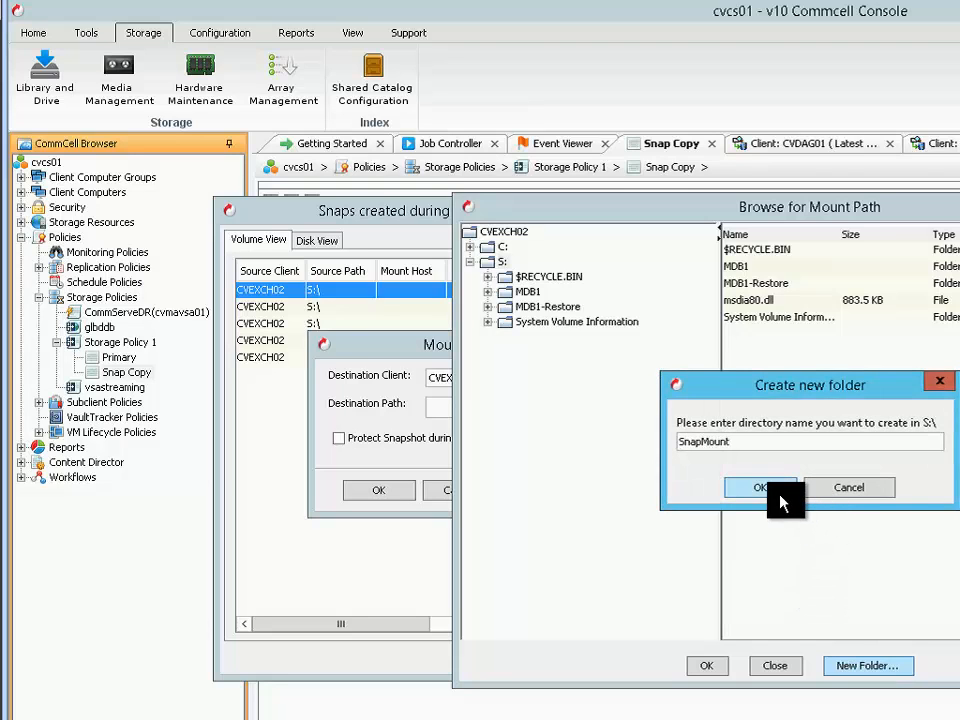
click(775, 493)
Choose S:\SnapMount as the destination path and mount the snapshot there without snapshot protection
click(541, 323)
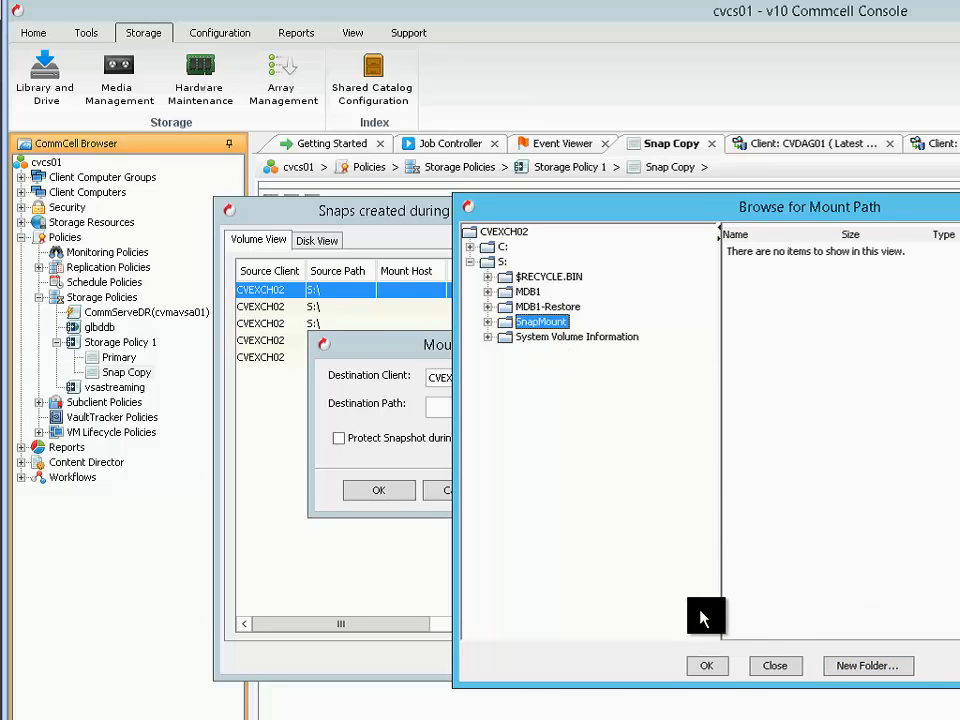
click(710, 667)
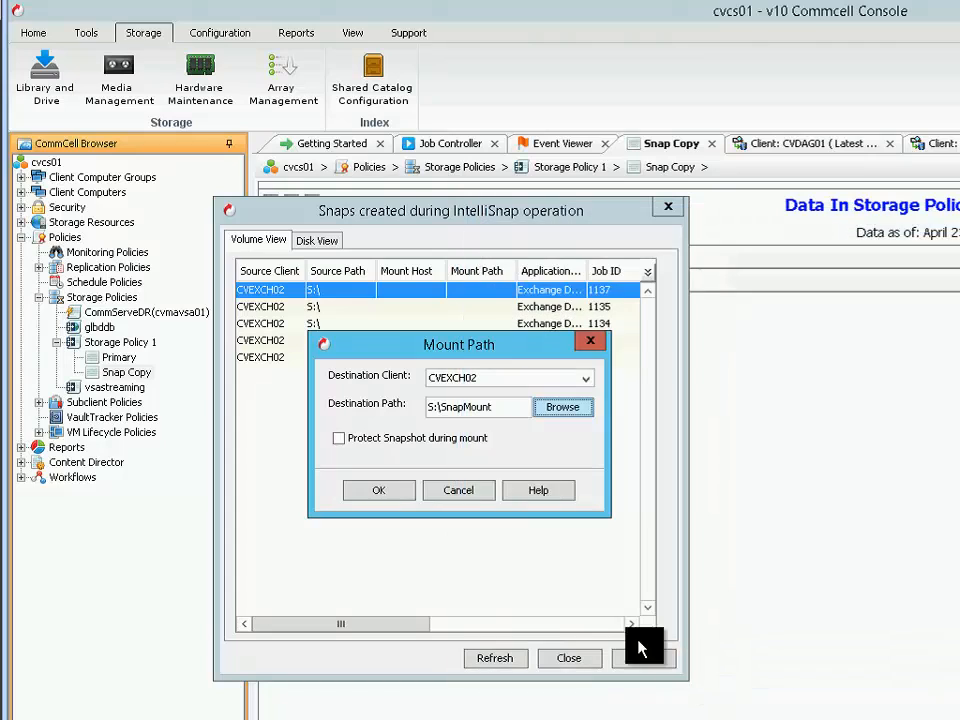
click(367, 490)
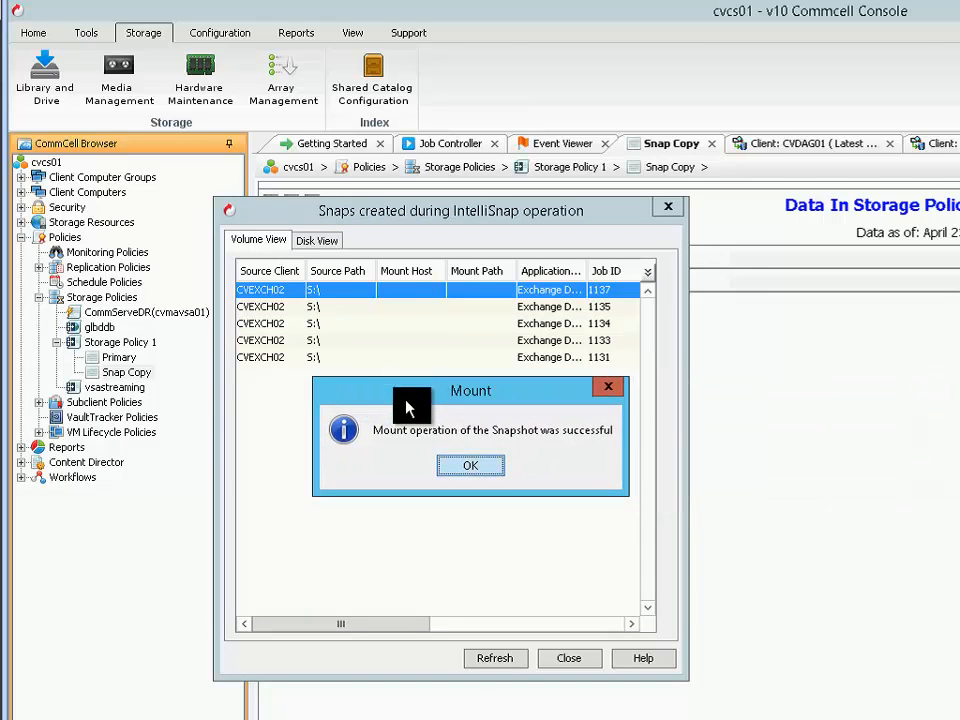
click(476, 465)
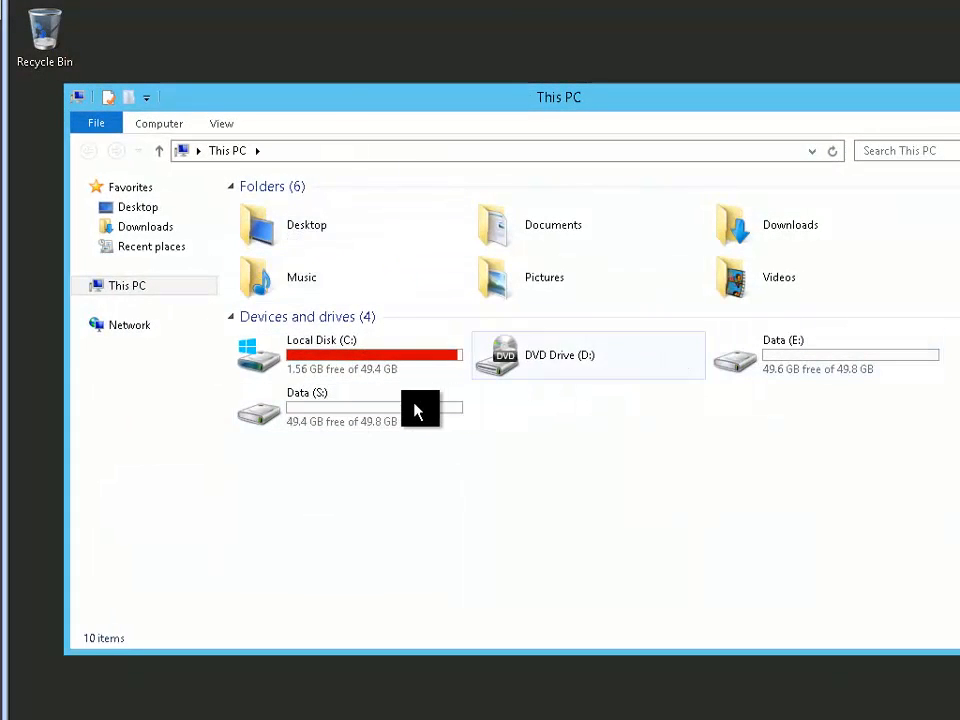
Switch to File Explorer and examine the mounted snapshot volume under S:\SnapMount, down to its MDB1 folder
double_click(410, 410)
double_click(296, 248)
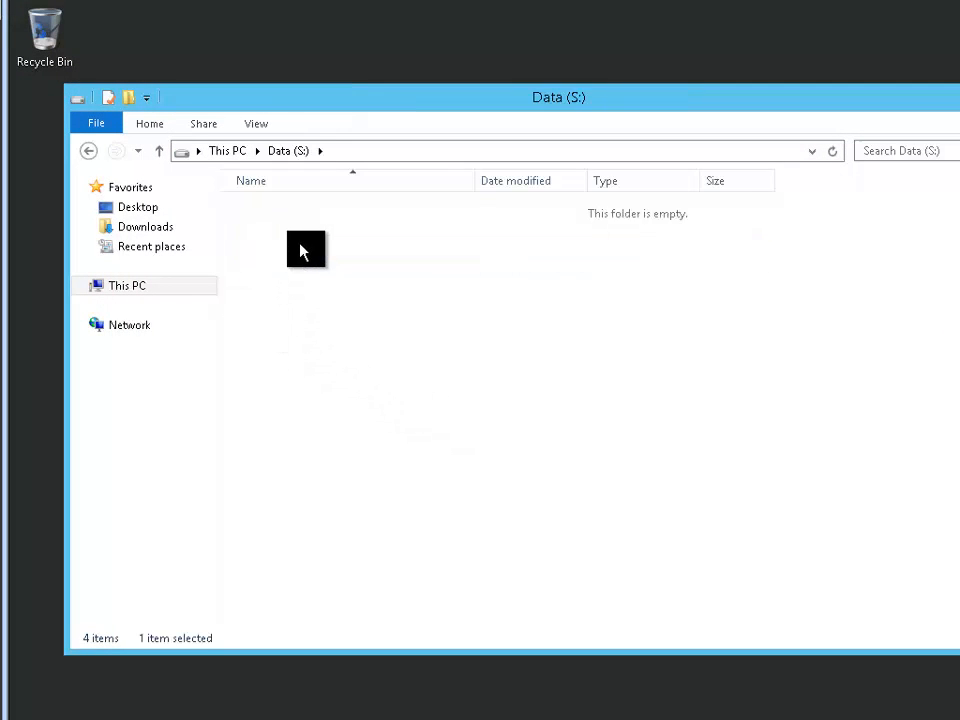
double_click(302, 210)
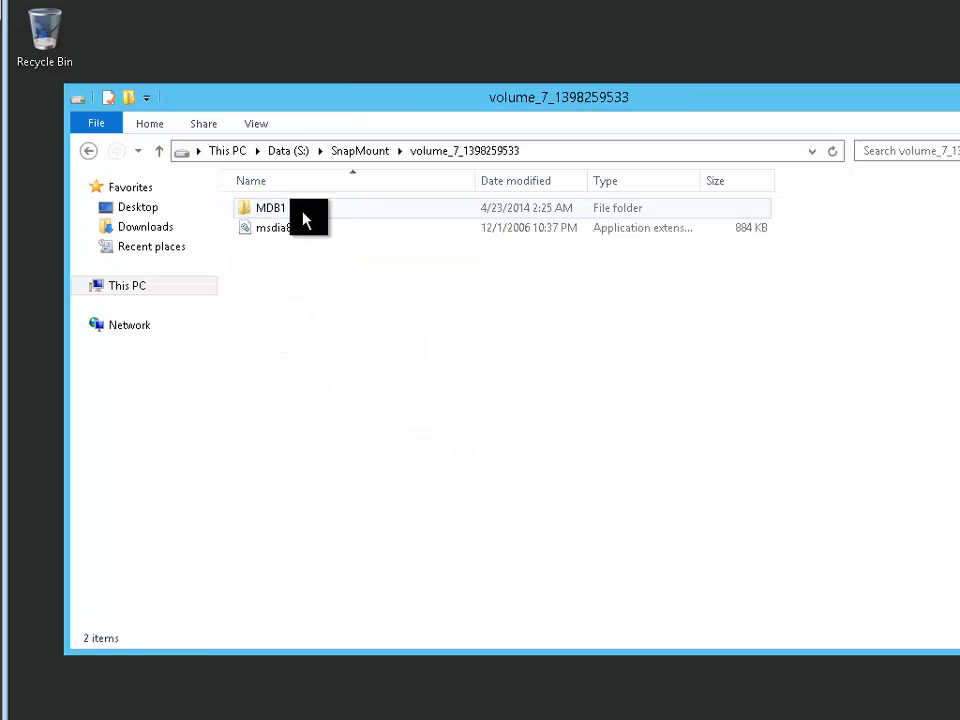
double_click(285, 213)
scroll(383, 310, down, 3)
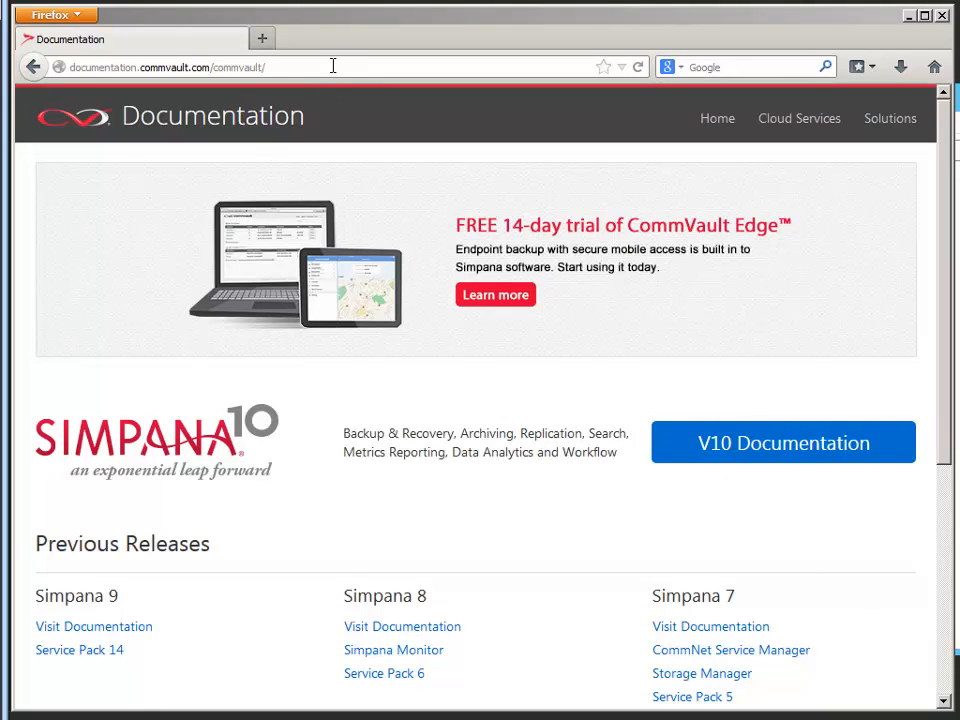
Switch to Firefox, open the Backup section of the CommVault V10 documentation, and expand the Microsoft Exchange Database topics
click(333, 66)
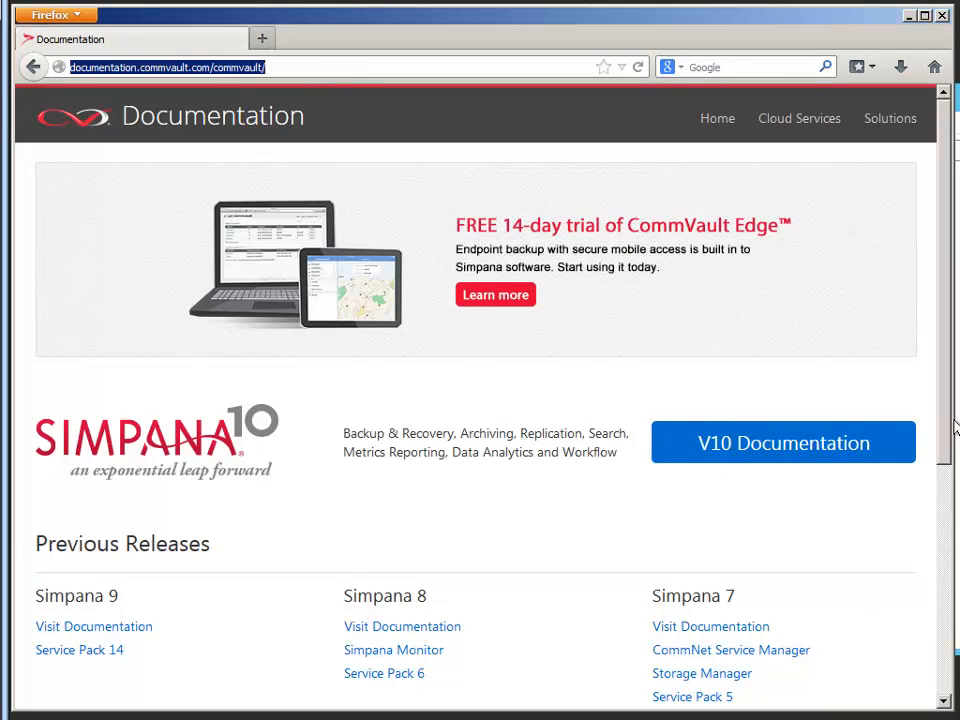
click(841, 454)
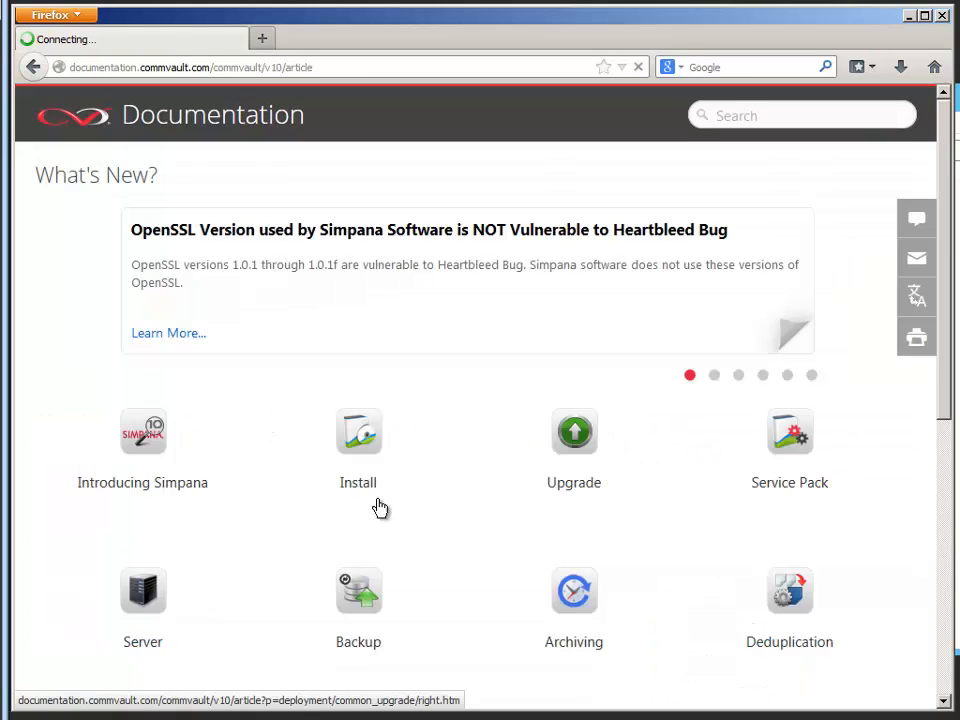
click(366, 617)
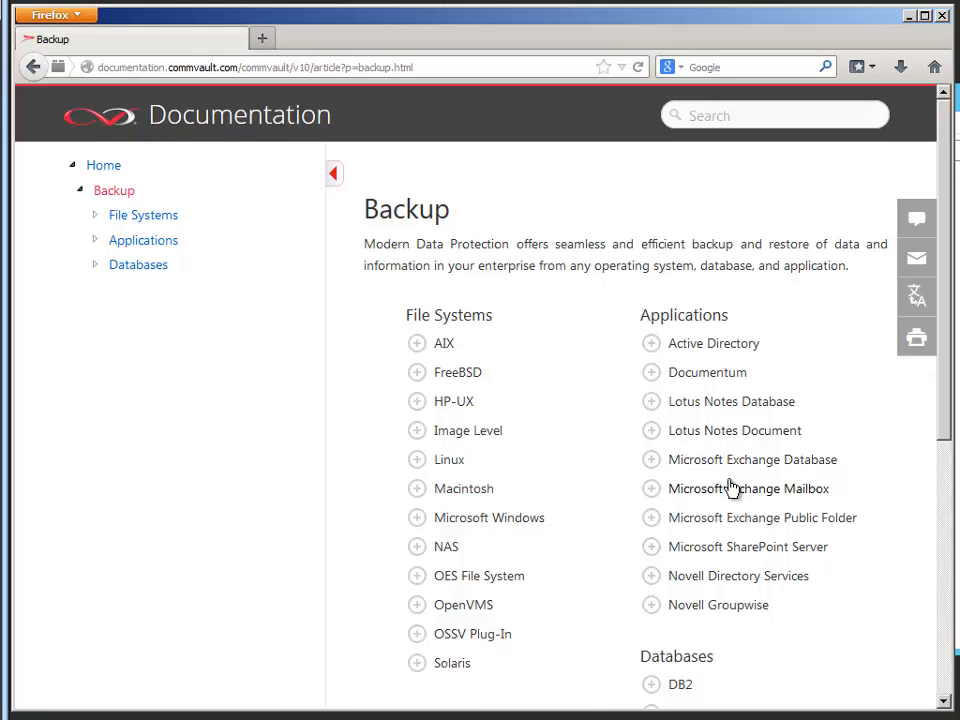
click(651, 461)
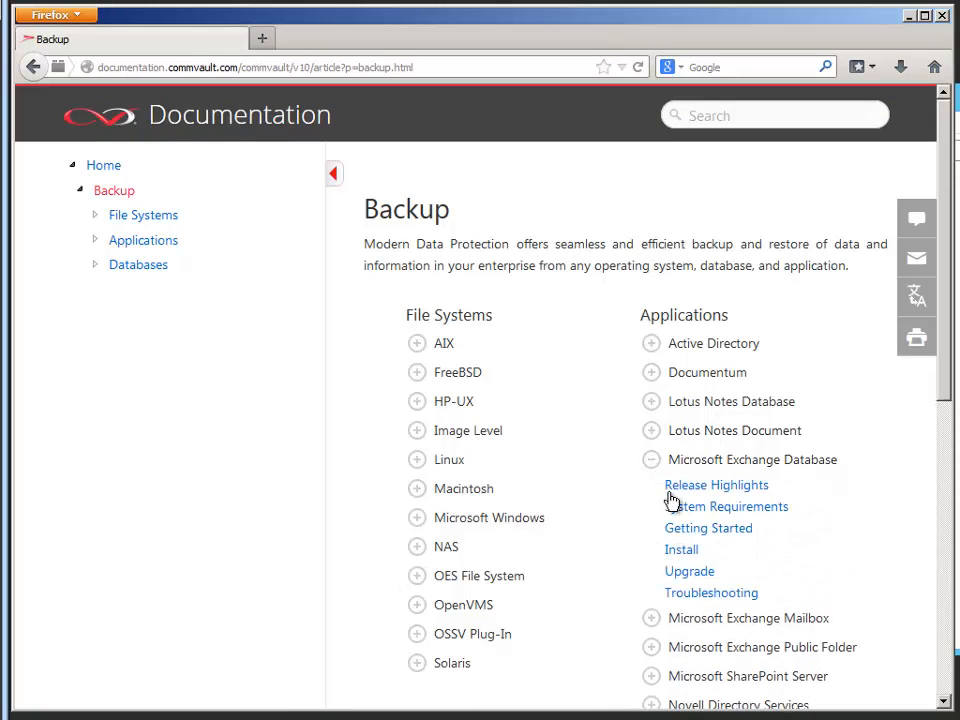